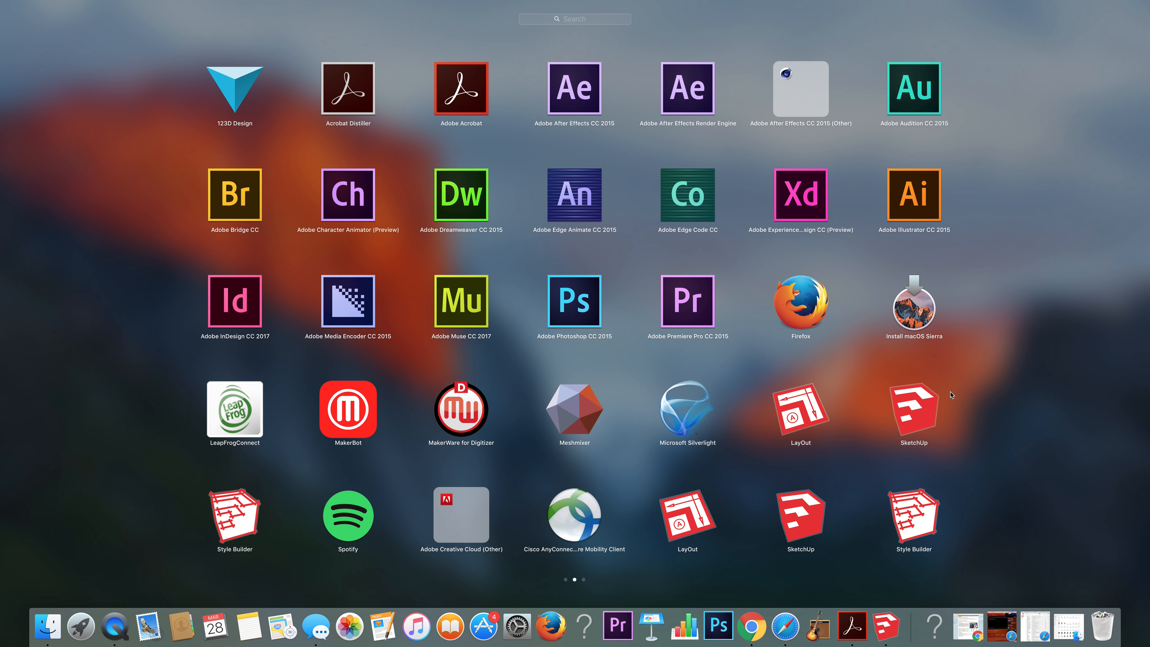
- Launch SketchUp and start a new model from the Simple Template - Feet and Inches
left_click(800, 506)
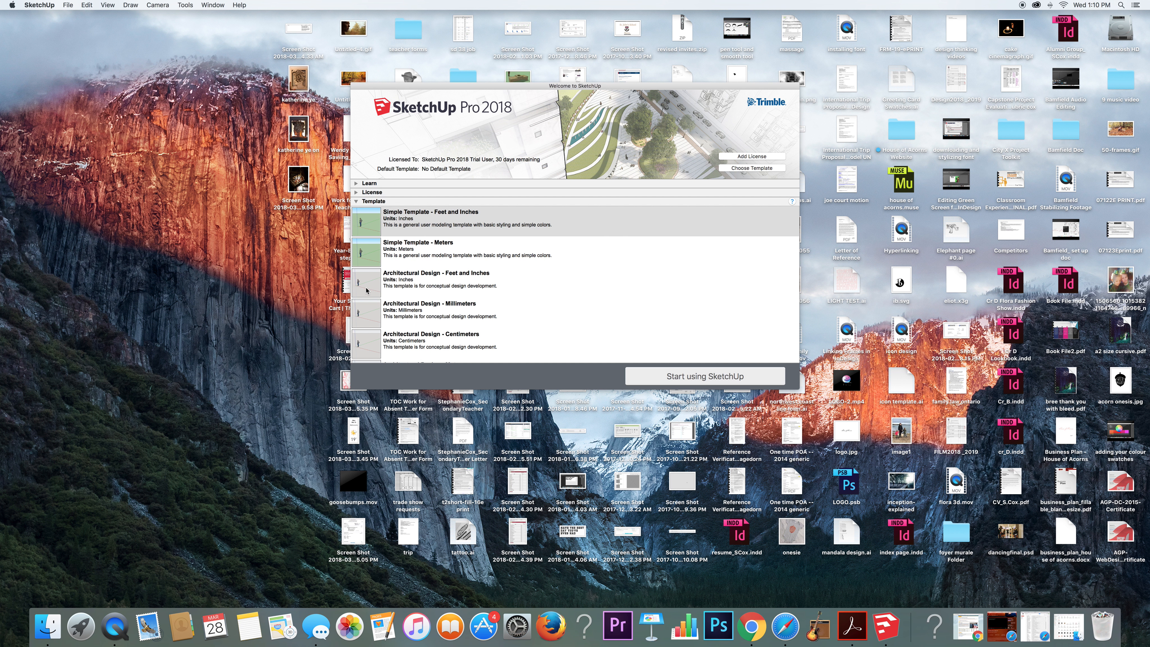
left_click(438, 226)
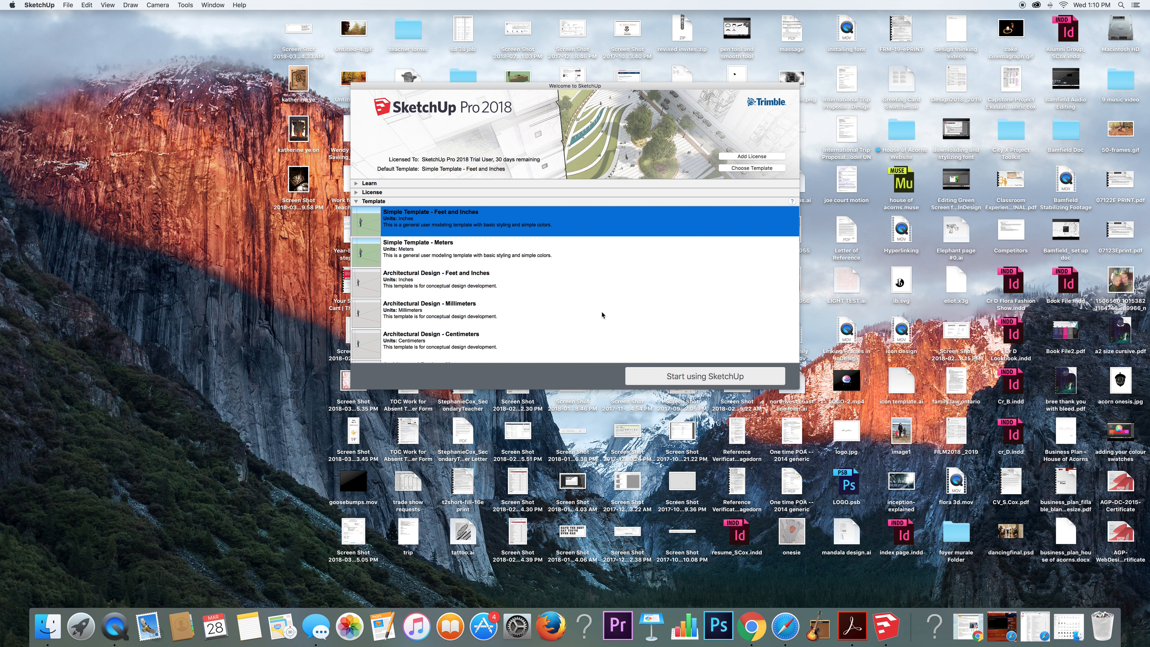
left_click(677, 382)
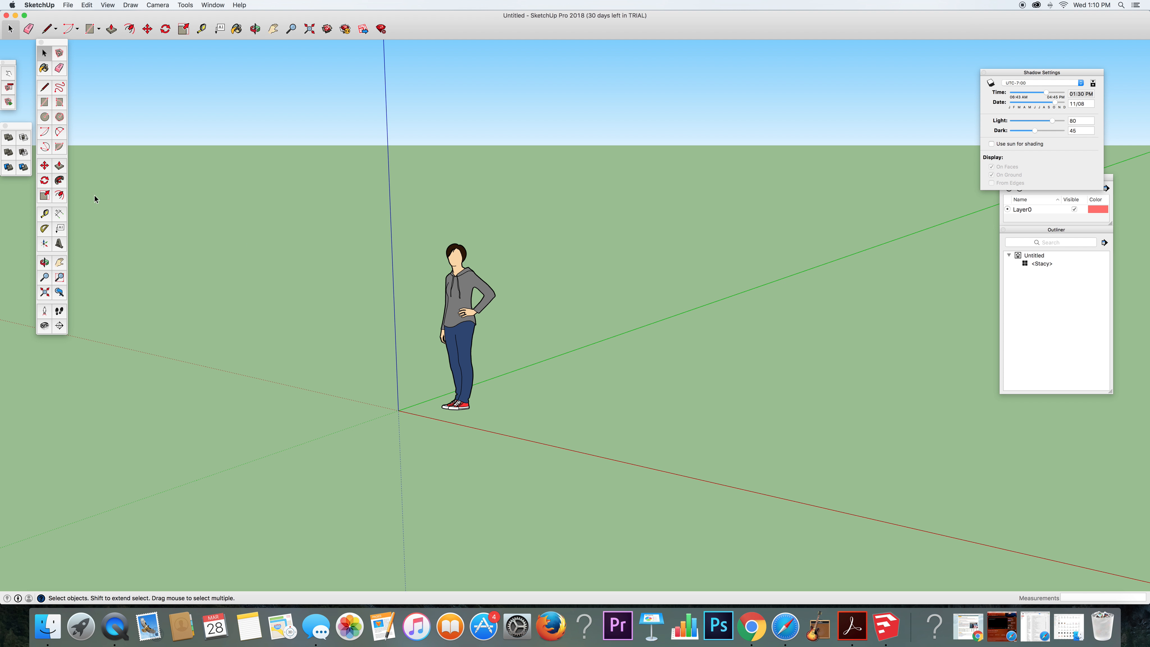
- Examine the standing figure and the axes from different angles and distances using Orbit, Pan, Zoom and Zoom Extents
left_click(273, 28)
left_click_drag(485, 281, 545, 56)
left_click(255, 29)
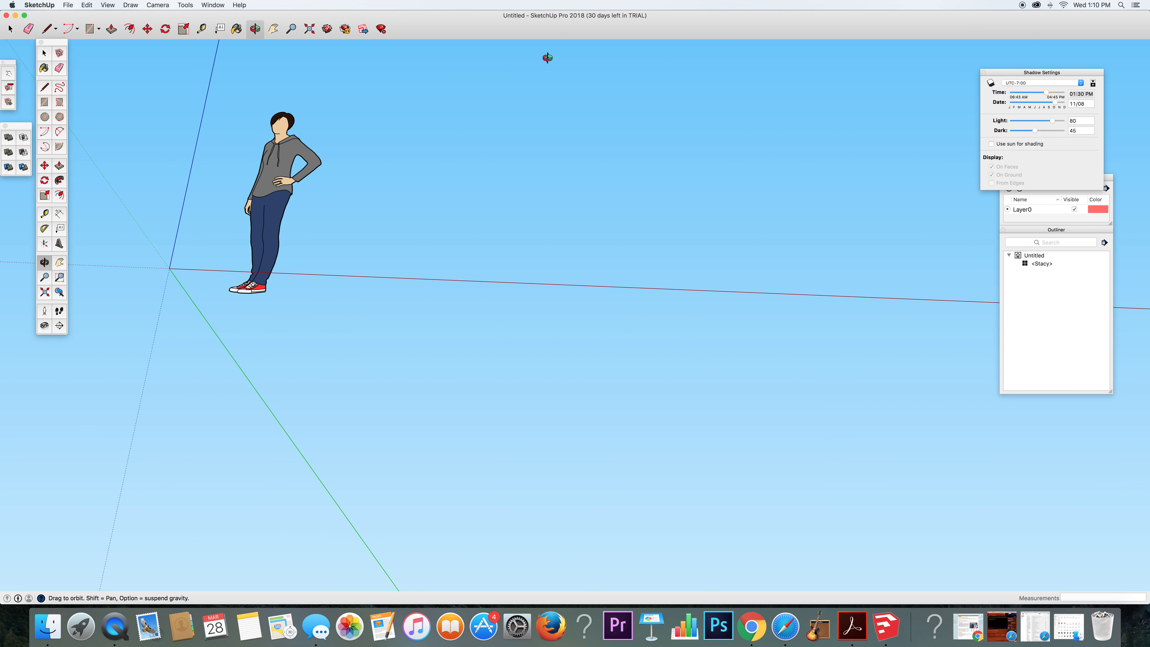
left_click(310, 29)
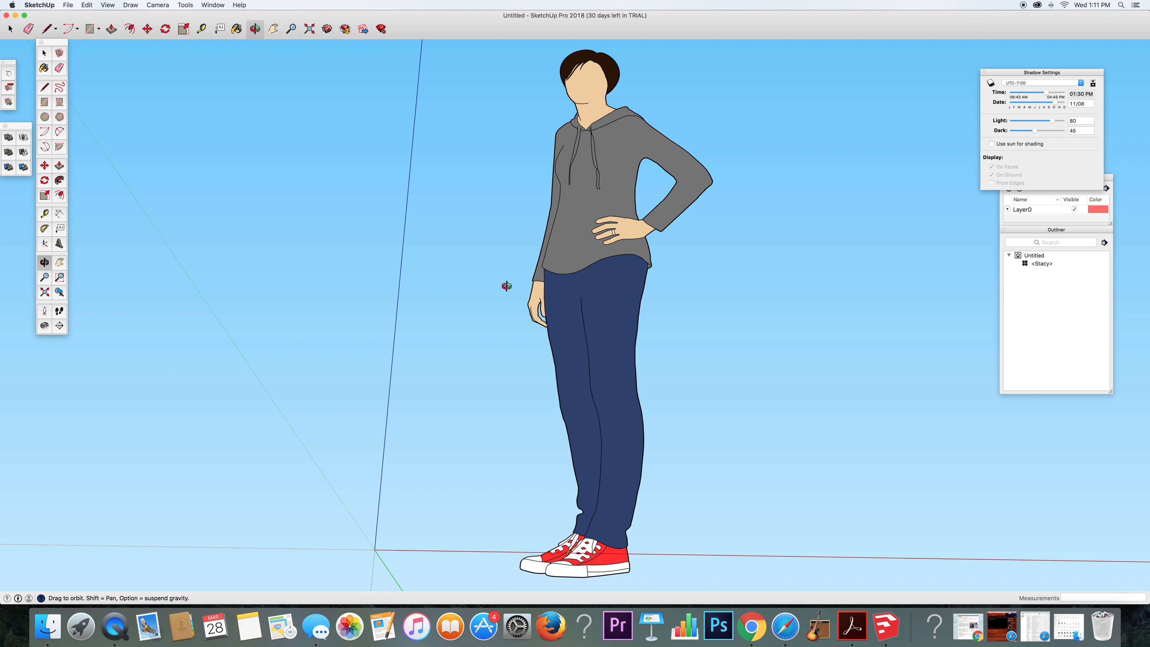
left_click_drag(491, 288, 354, 375)
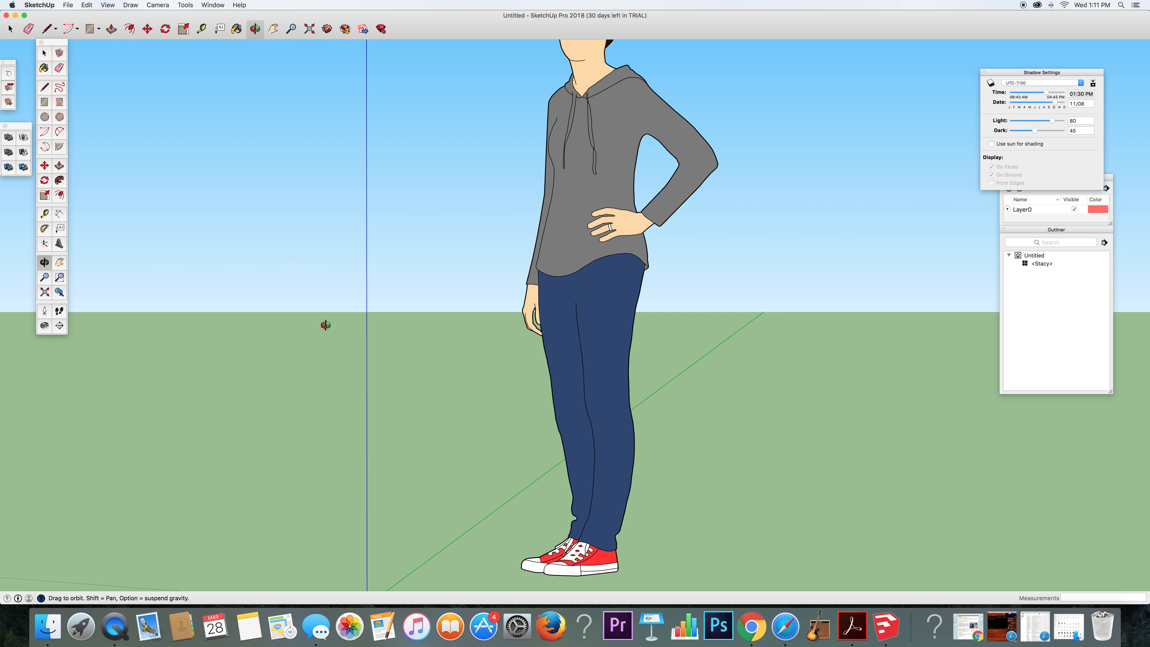
left_click(273, 28)
left_click_drag(788, 404, 445, 298)
scroll(445, 298, "down", 3)
scroll(481, 268, "down", 1)
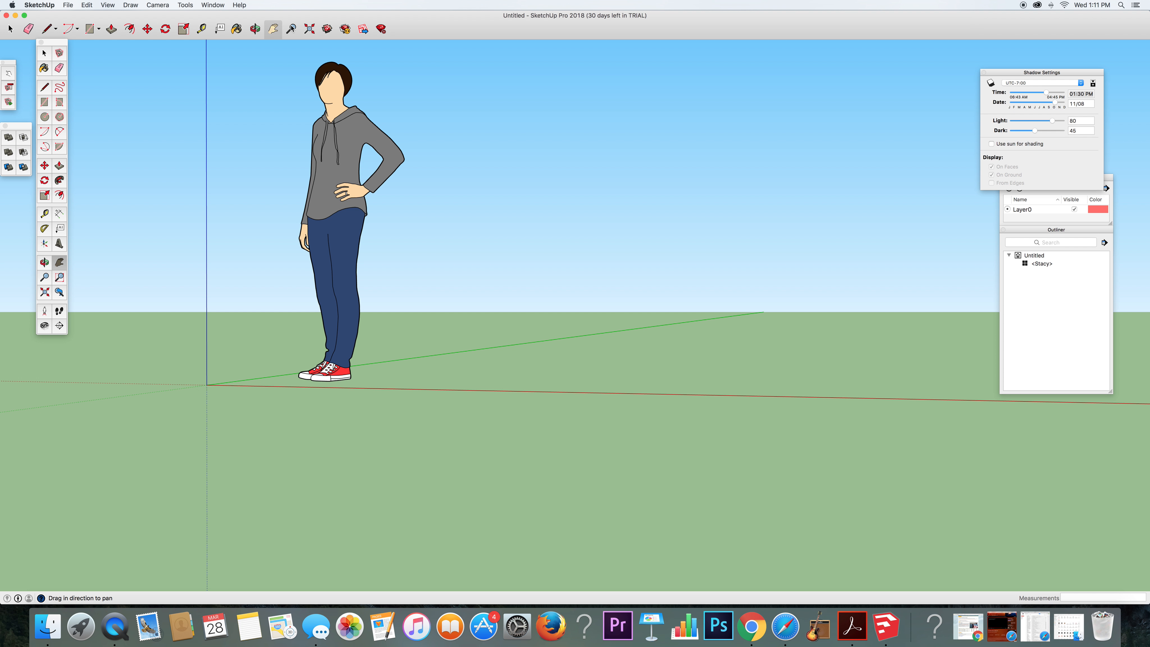
scroll(488, 230, "up", 5)
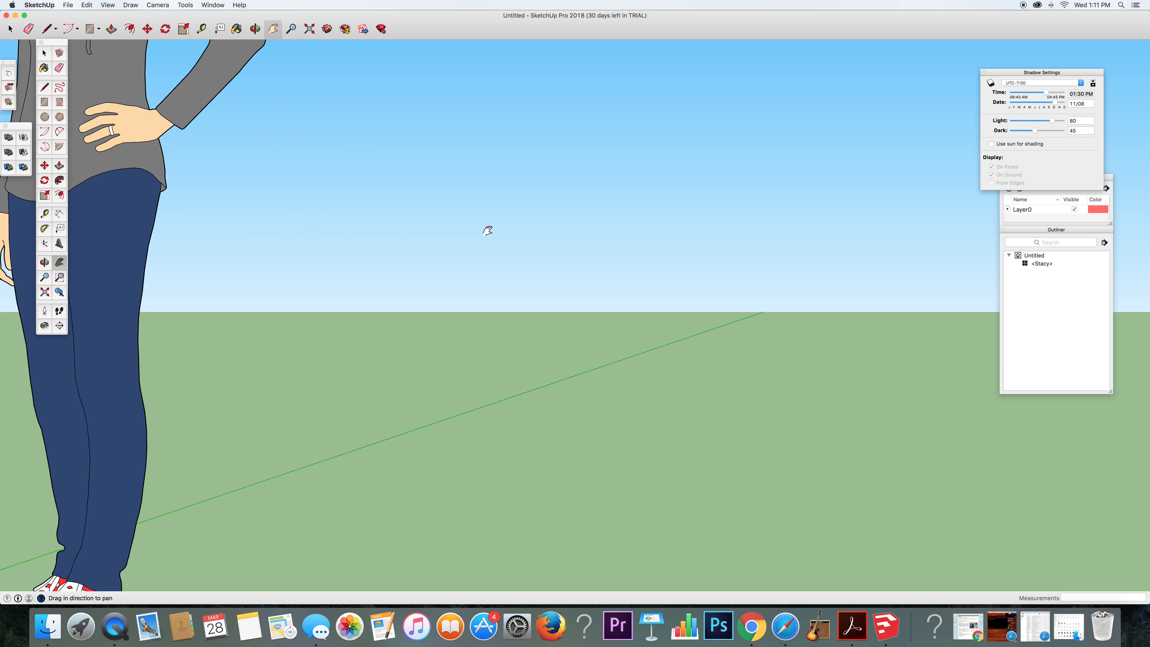
scroll(488, 230, "down", 7)
scroll(488, 230, "up", 8)
scroll(488, 230, "down", 6)
scroll(488, 231, "up", 3)
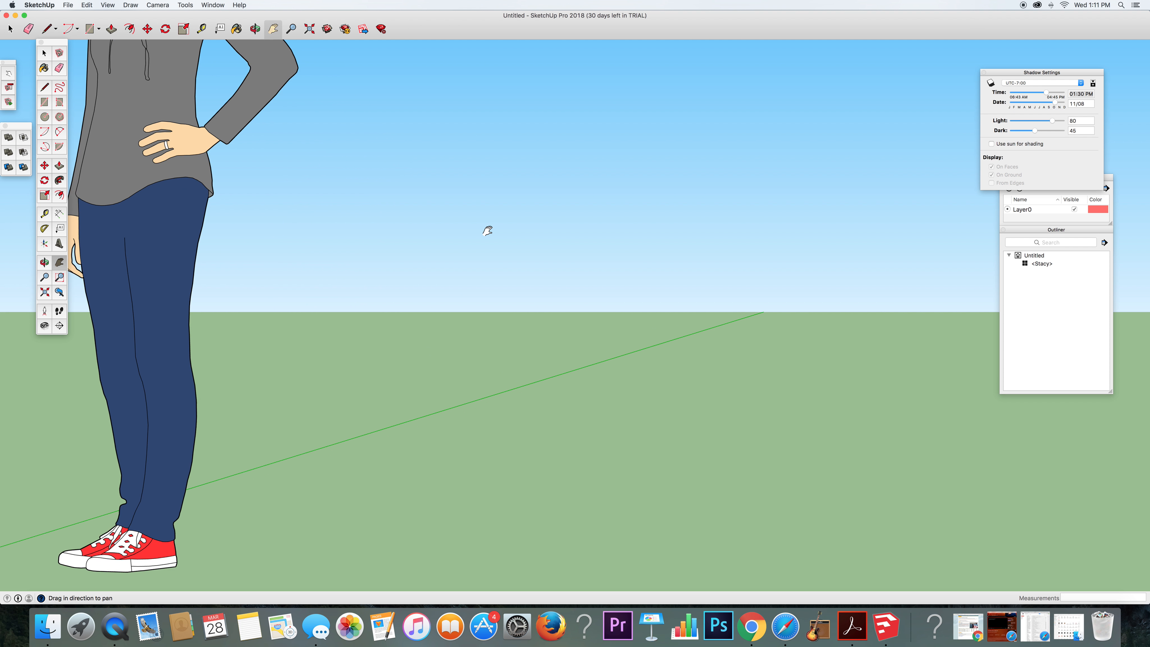
scroll(487, 231, "down", 2)
left_click_drag(496, 220, 380, 308)
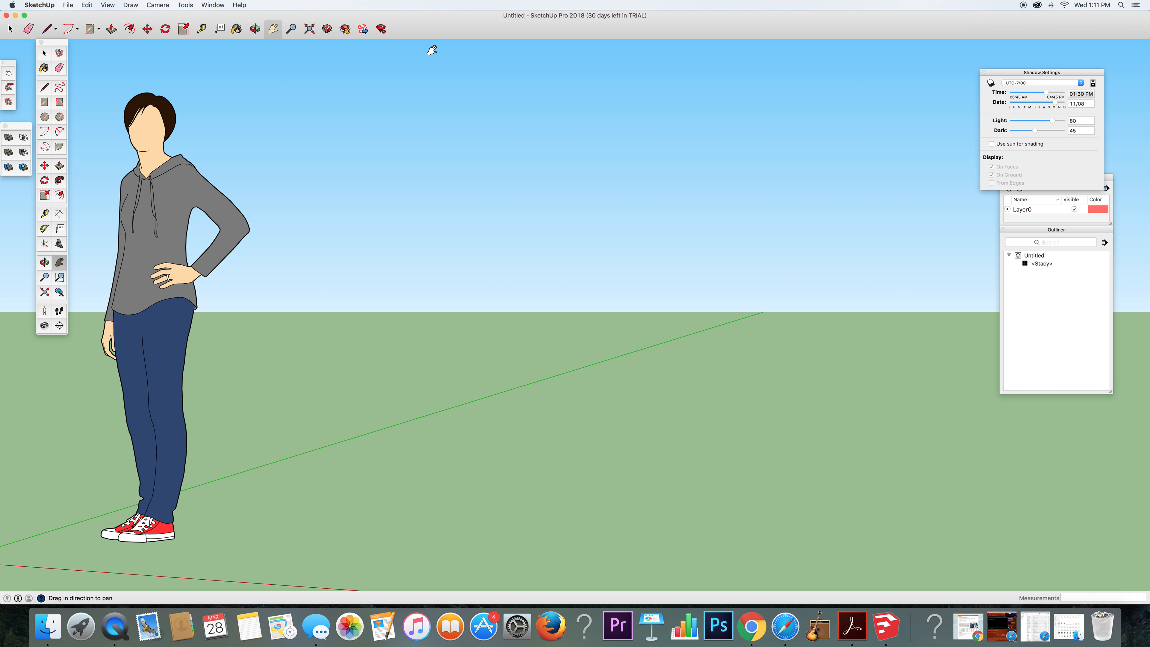
- Draw a 4" by 4" square on the ground beside the figure with the Rectangle tool
left_click(255, 29)
left_click_drag(480, 328, 496, 499)
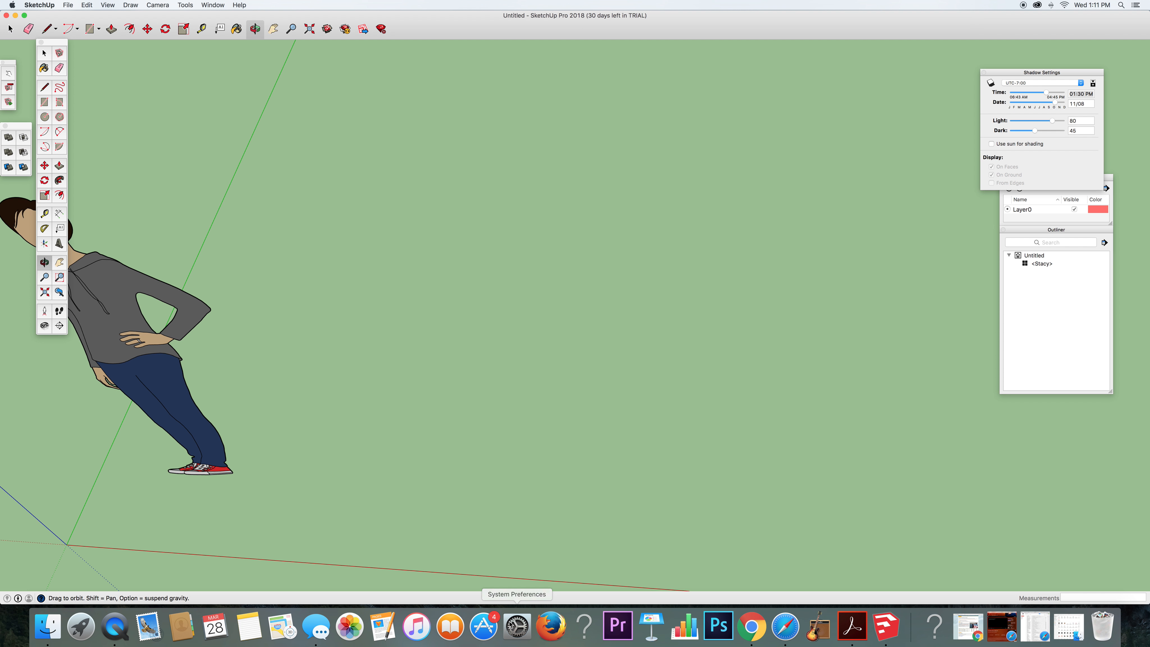
left_click(90, 28)
left_click(353, 448)
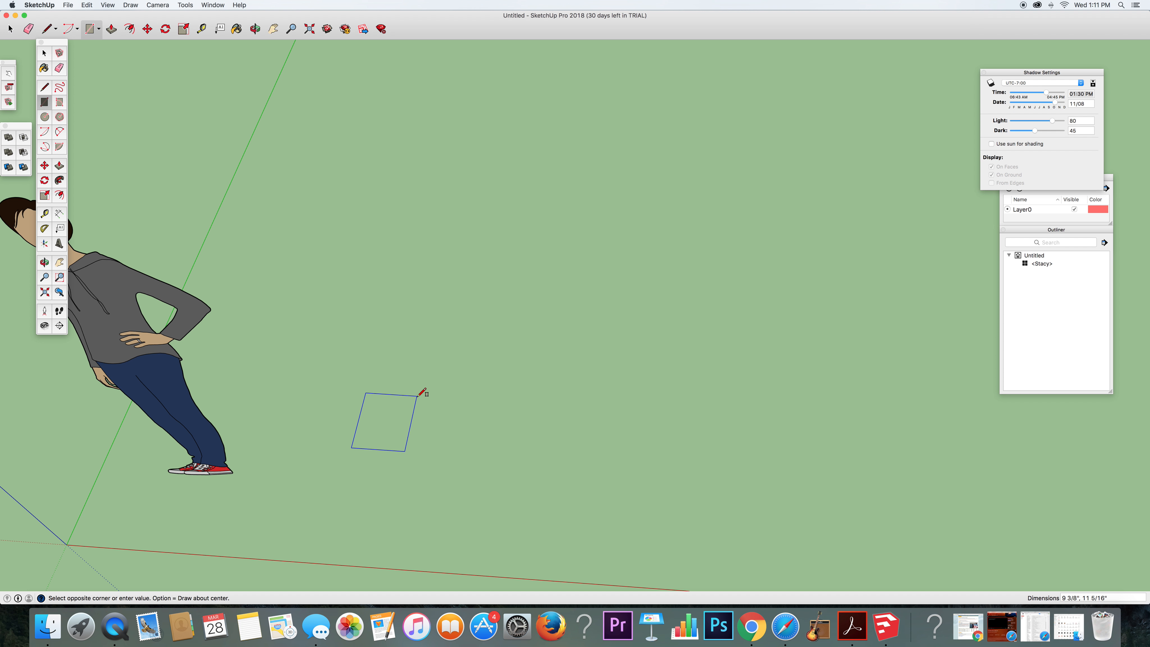
type("4'")
key("BackSpace")
type("\"")
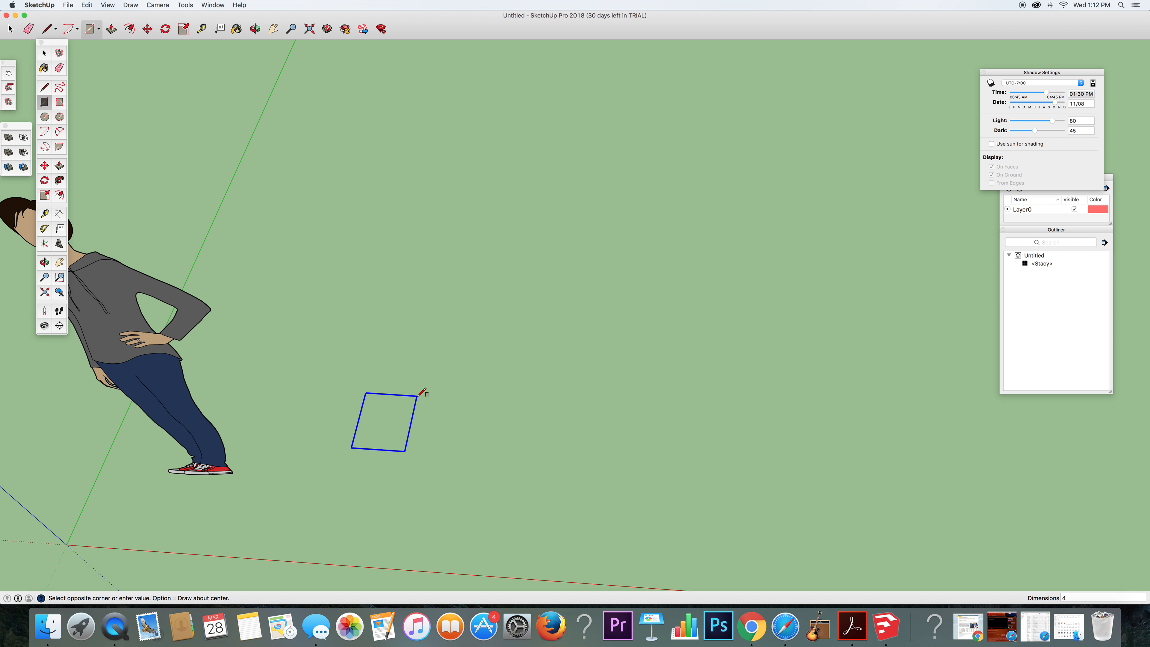
type(",4\"")
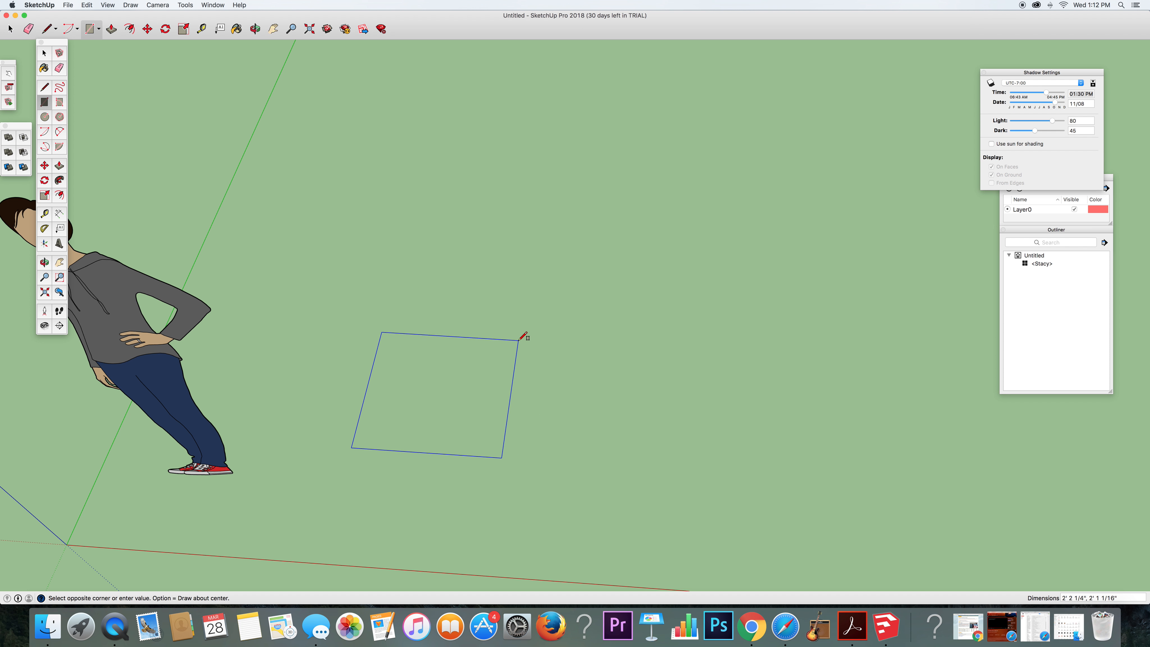
type("4\"")
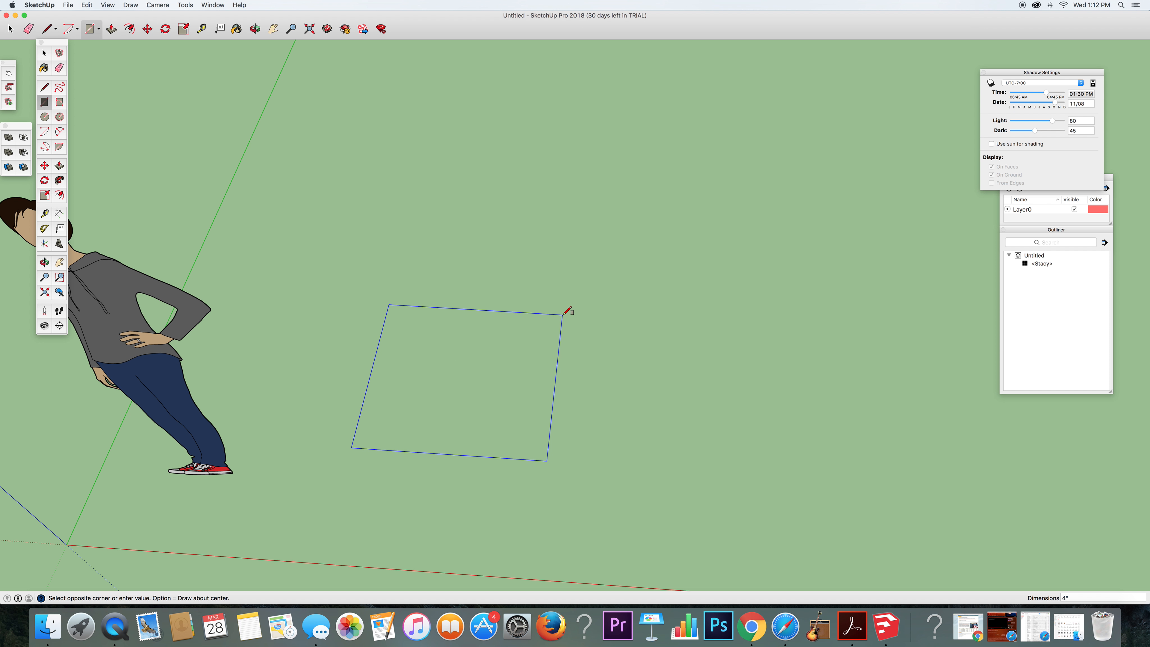
type(",4\"")
key("Return")
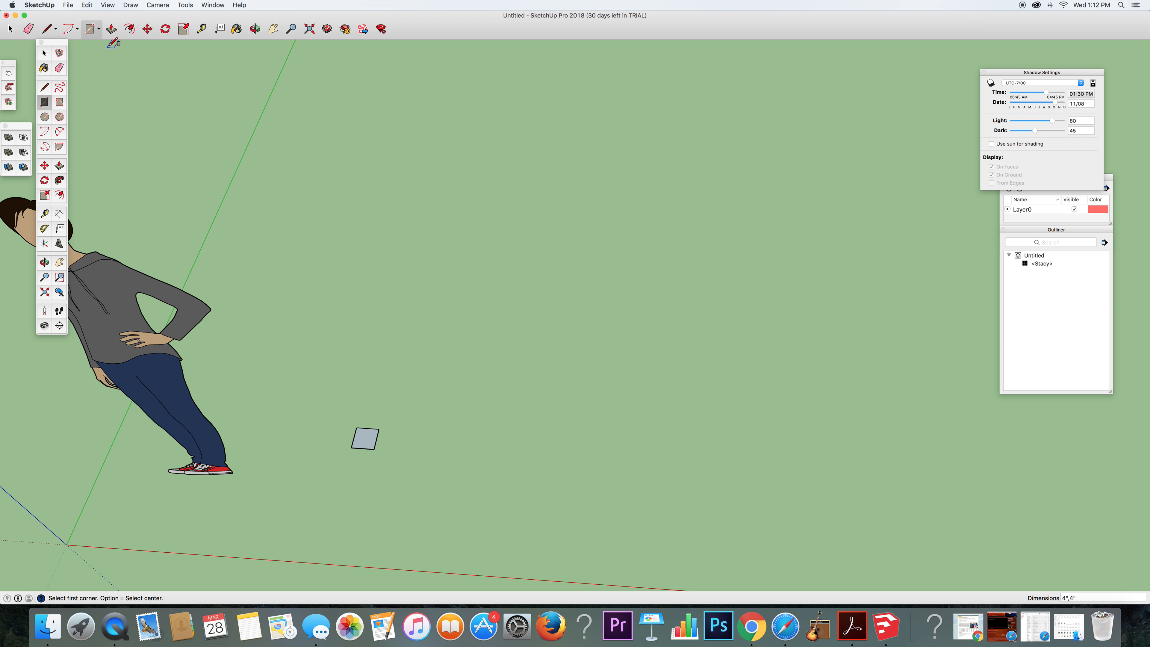
- Start pulling the 4" square face upward into a post with Push/Pull
left_click(255, 28)
left_click_drag(397, 296, 462, 126)
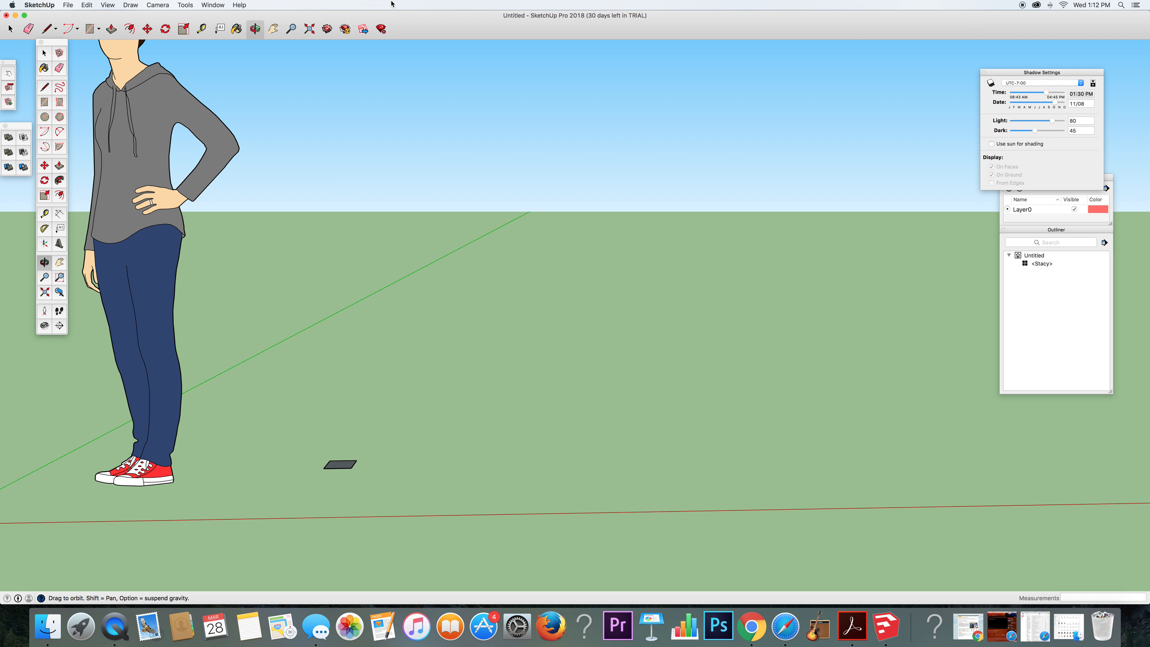
left_click(110, 31)
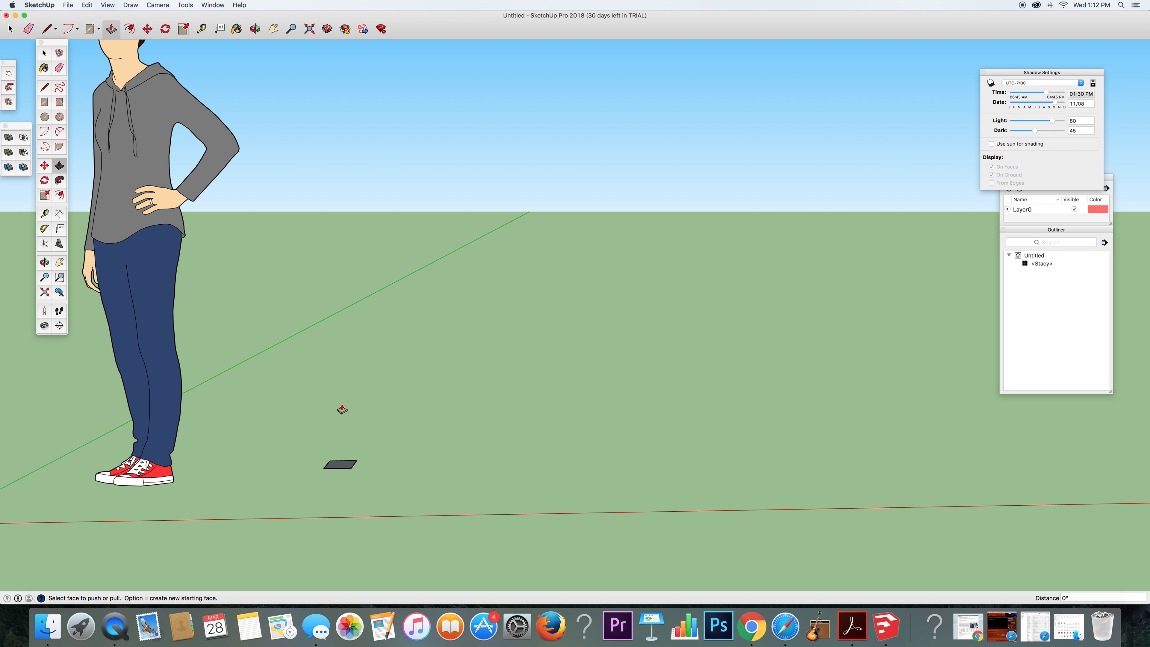
left_click(338, 465)
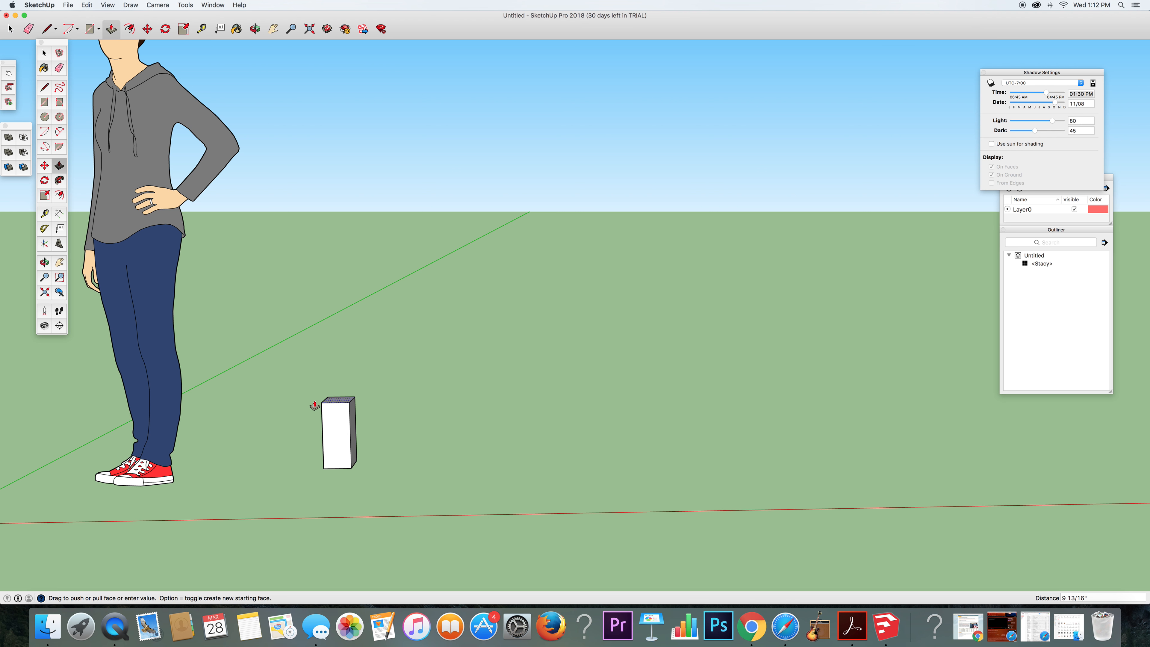
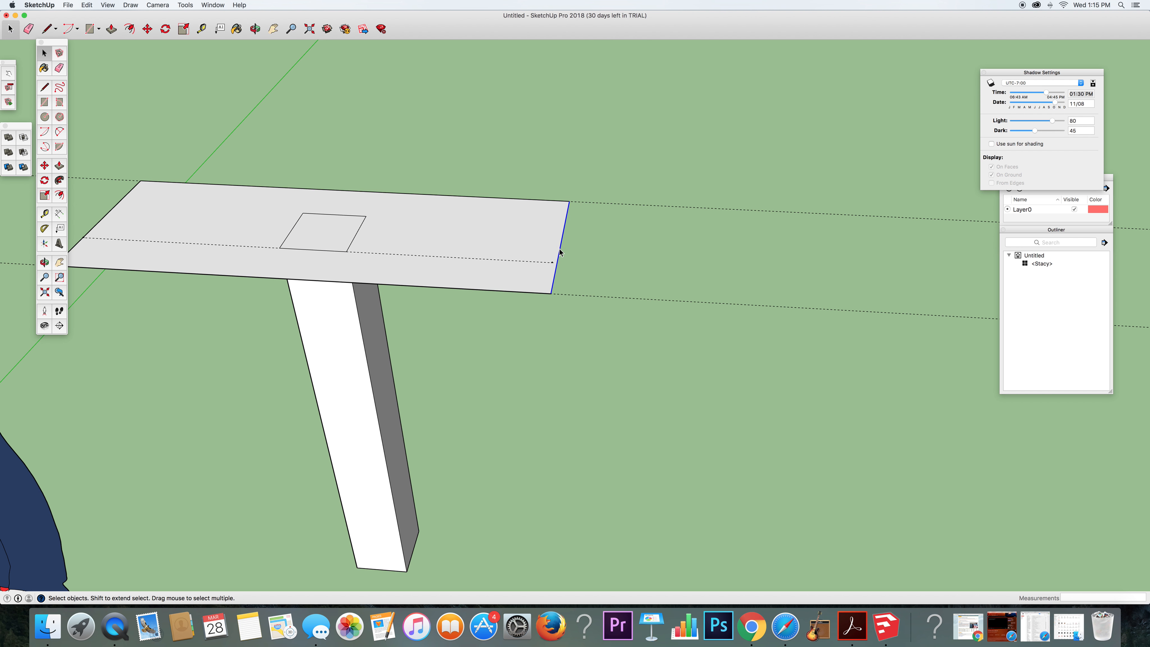
- Try to move the selected end edge of the rectangular top along the red axis to the end of the middle guide line
scroll(556, 270, "down", 3)
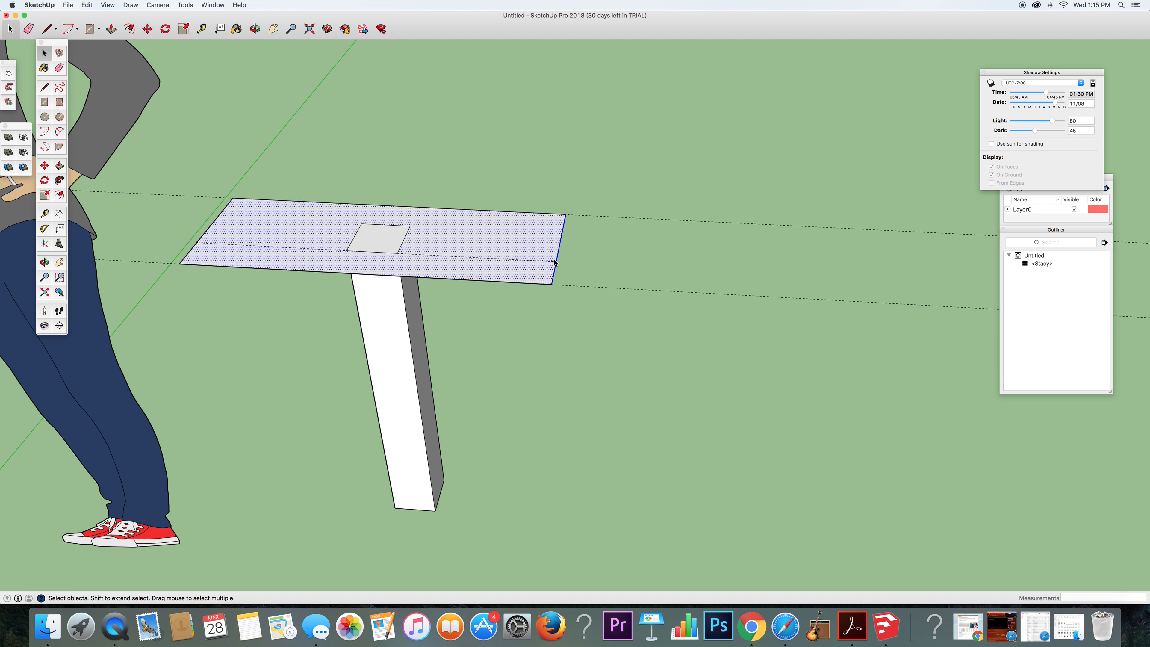
scroll(555, 267, "up", 8)
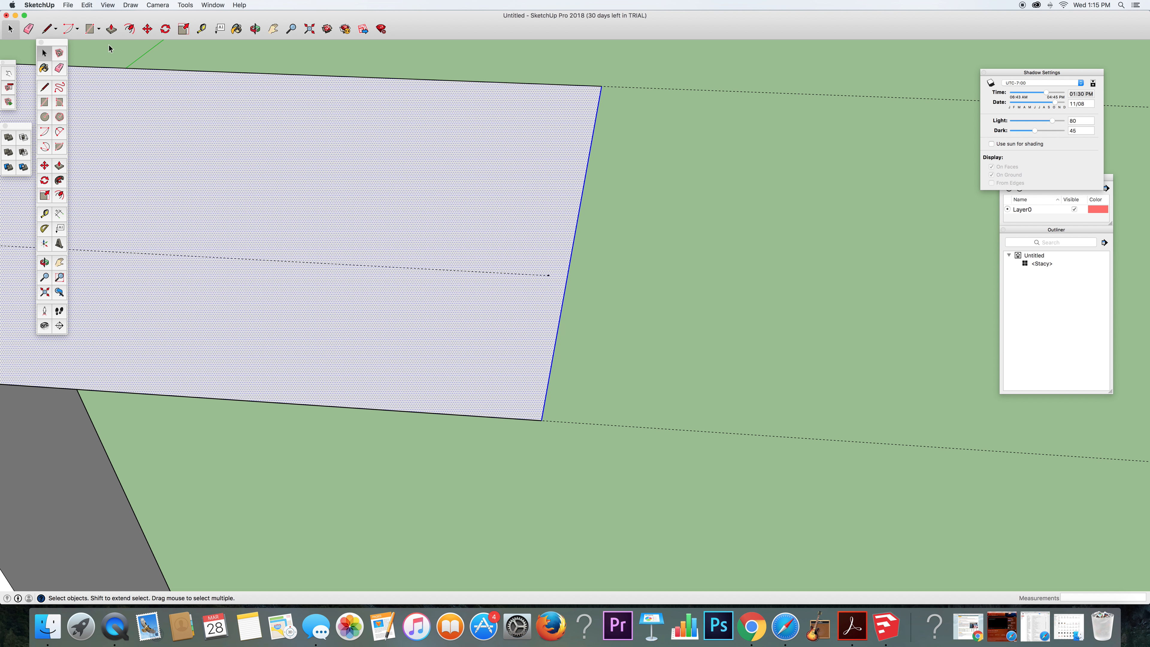
left_click(147, 30)
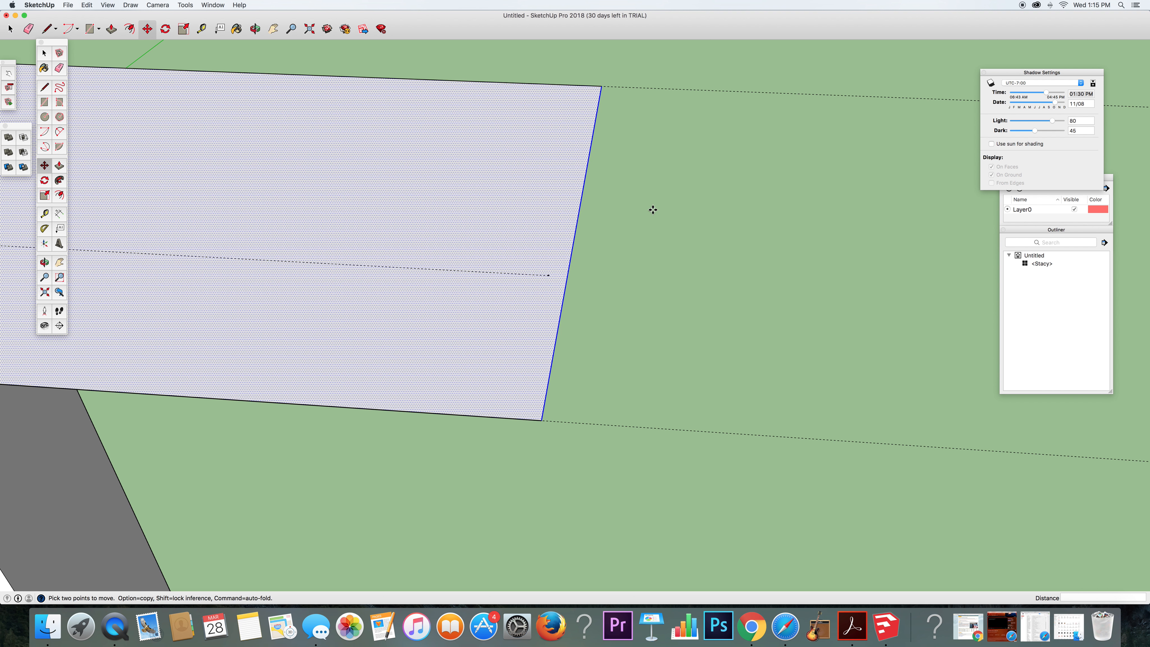
left_click(574, 242)
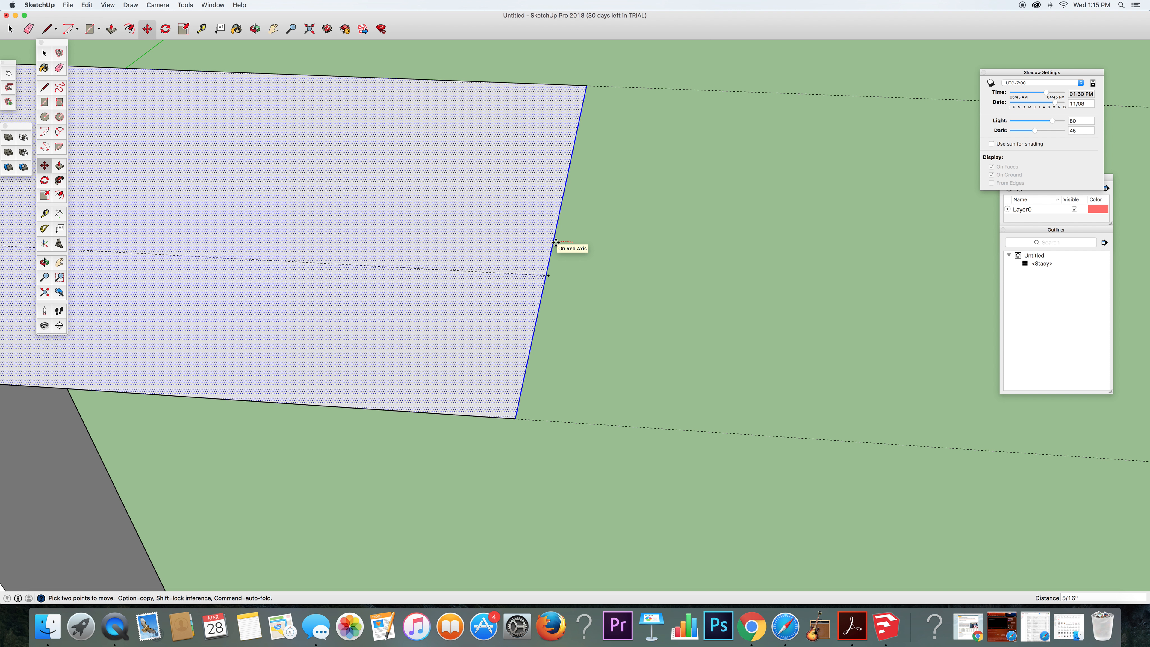
scroll(557, 244, "up", 3)
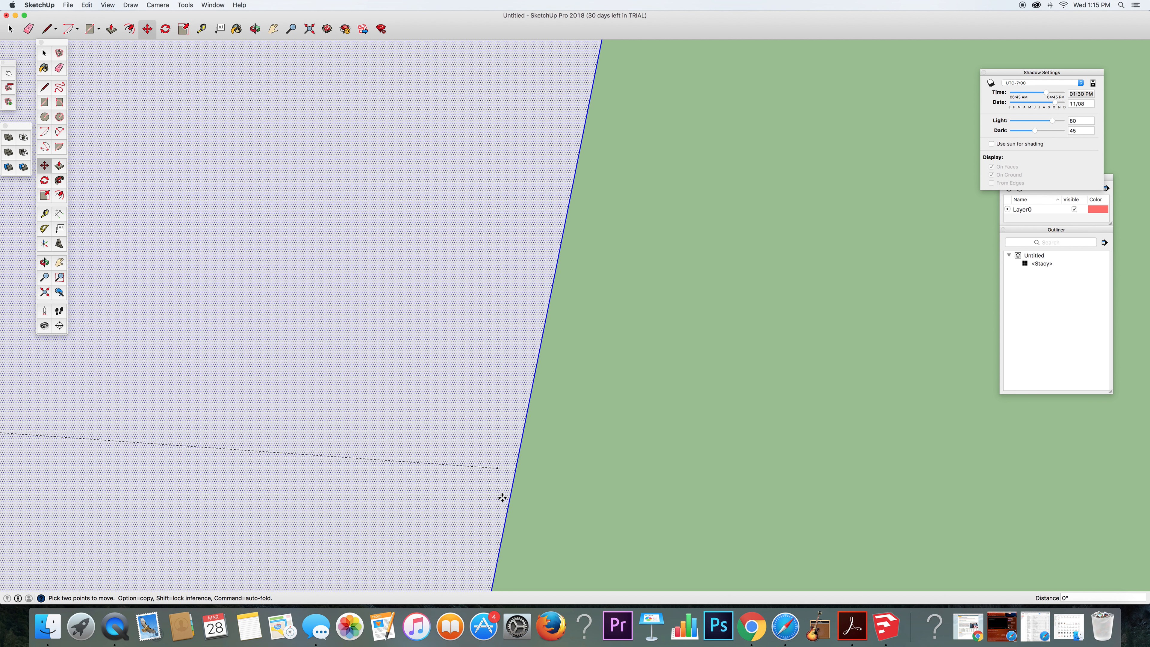
left_click(486, 492)
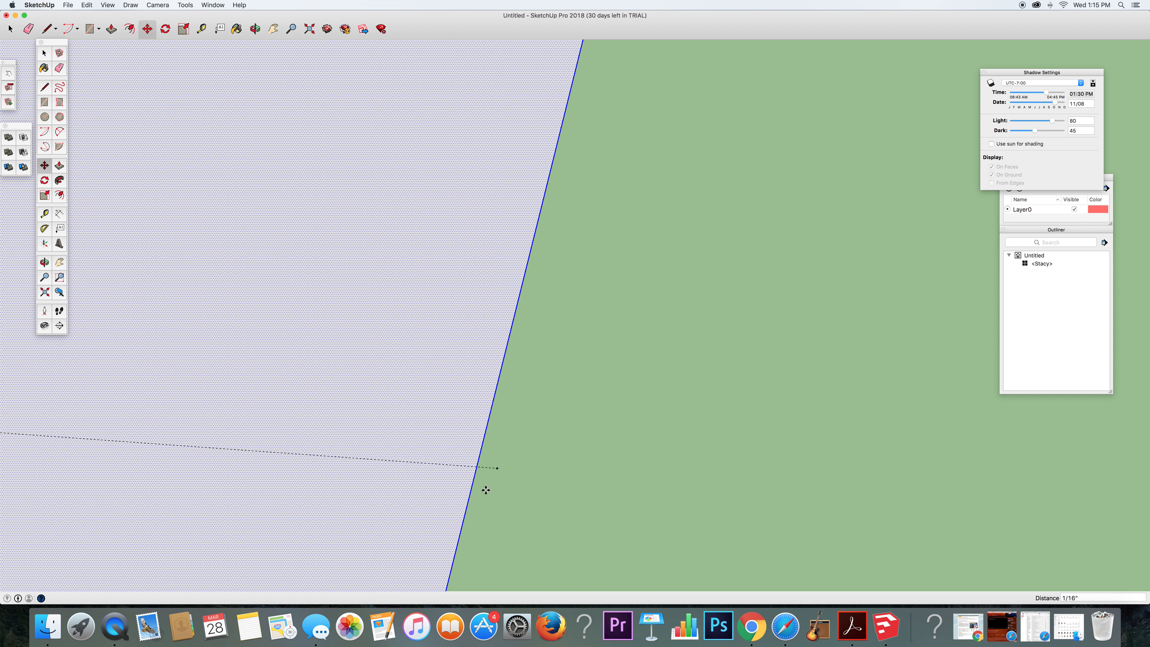
key("super+z")
left_click(499, 491)
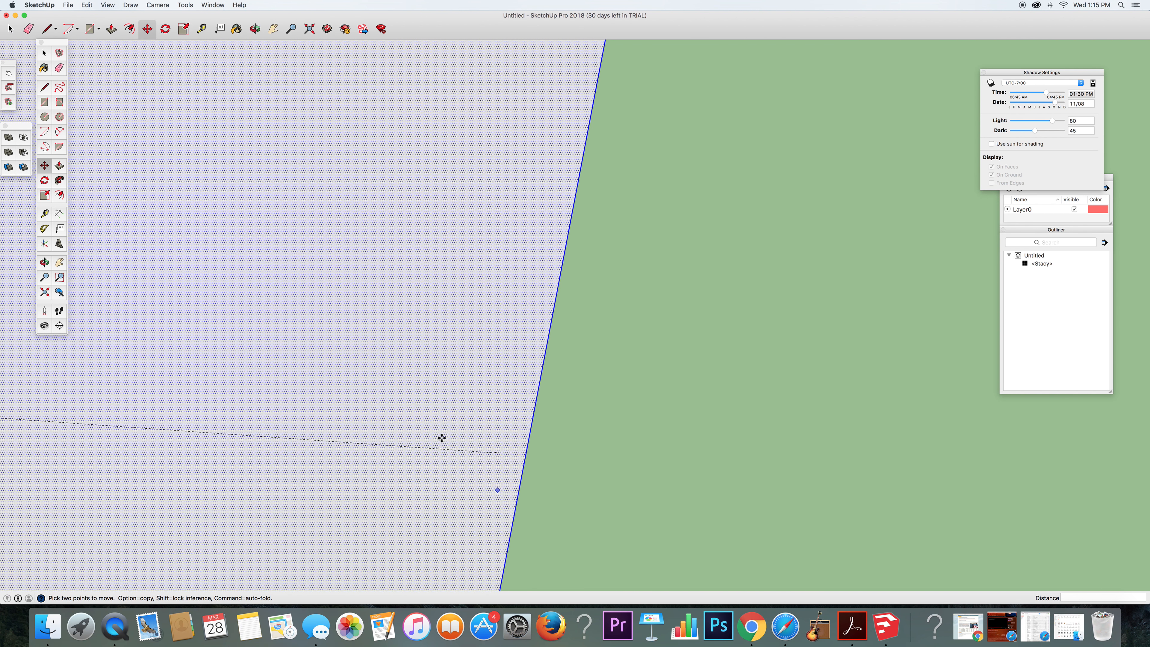
- Disable length snapping and angle snapping in the model's unit settings
left_click(198, 6)
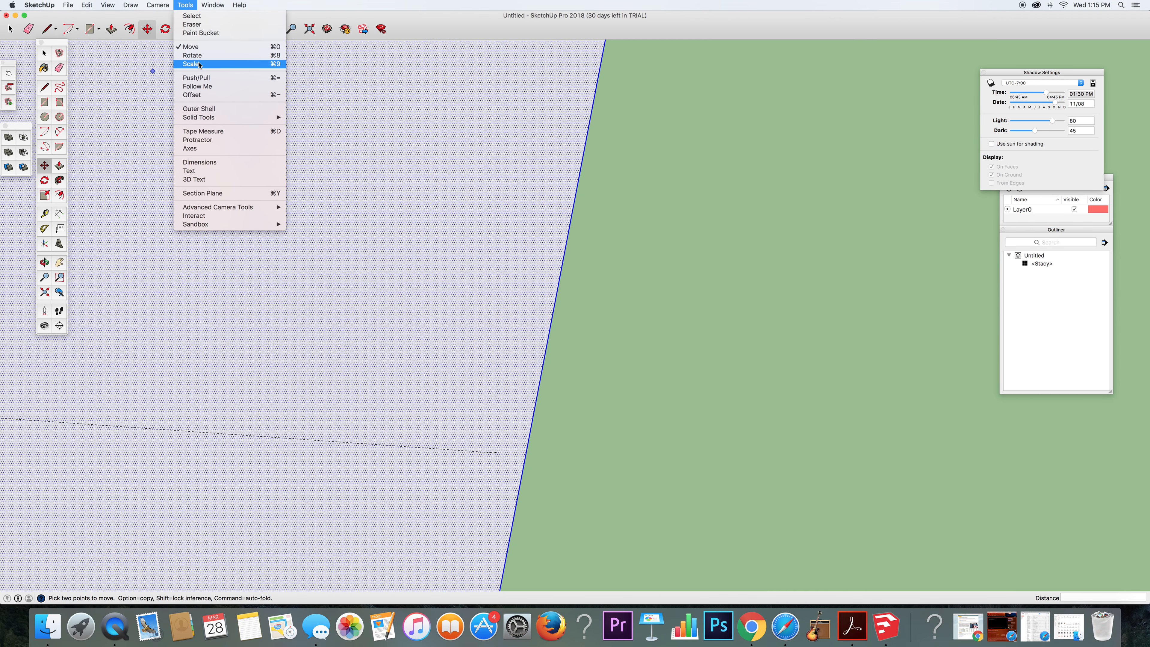
left_click(238, 40)
left_click(162, 474)
left_click(240, 442)
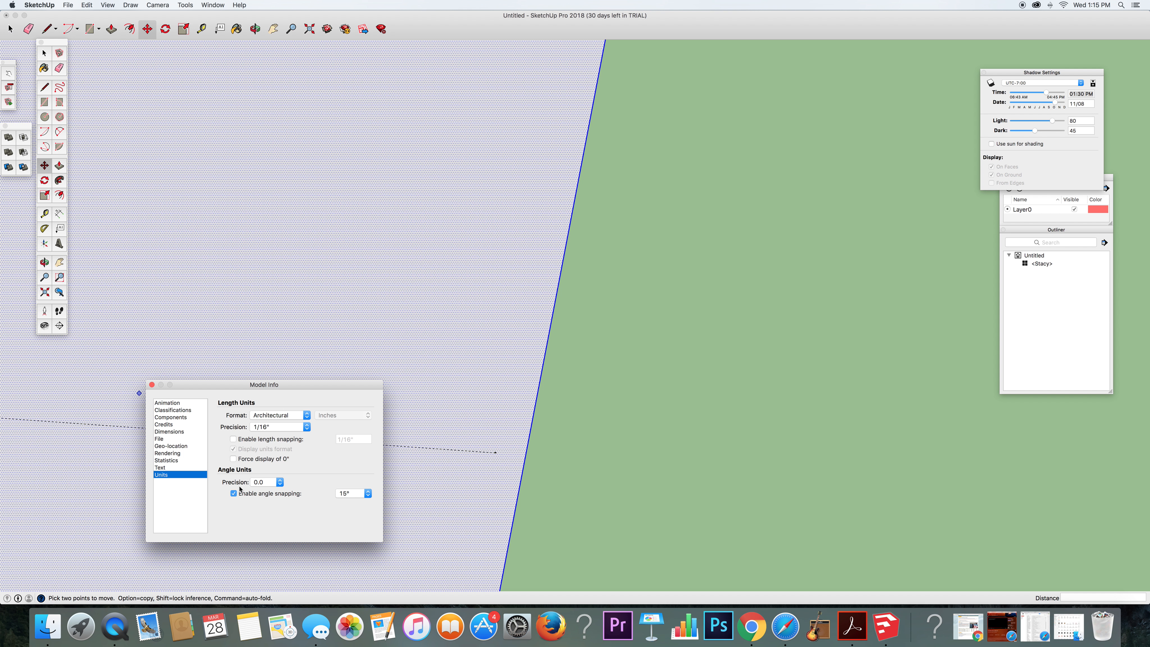
left_click(234, 494)
left_click(152, 385)
- Move the end edge of the rectangular top onto the end point of the middle guide line
left_click(512, 389)
key("Escape")
scroll(508, 411, "up", 3)
scroll(508, 411, "down", 4)
scroll(508, 411, "down", 5)
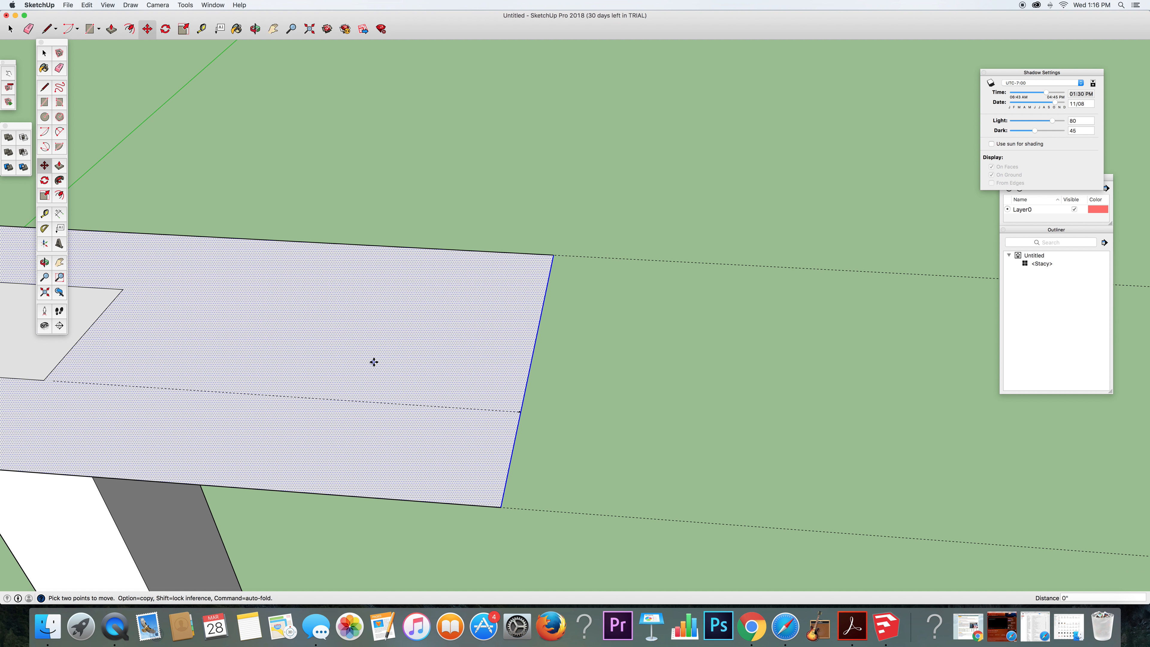
scroll(373, 362, "down", 3)
scroll(376, 360, "down", 4)
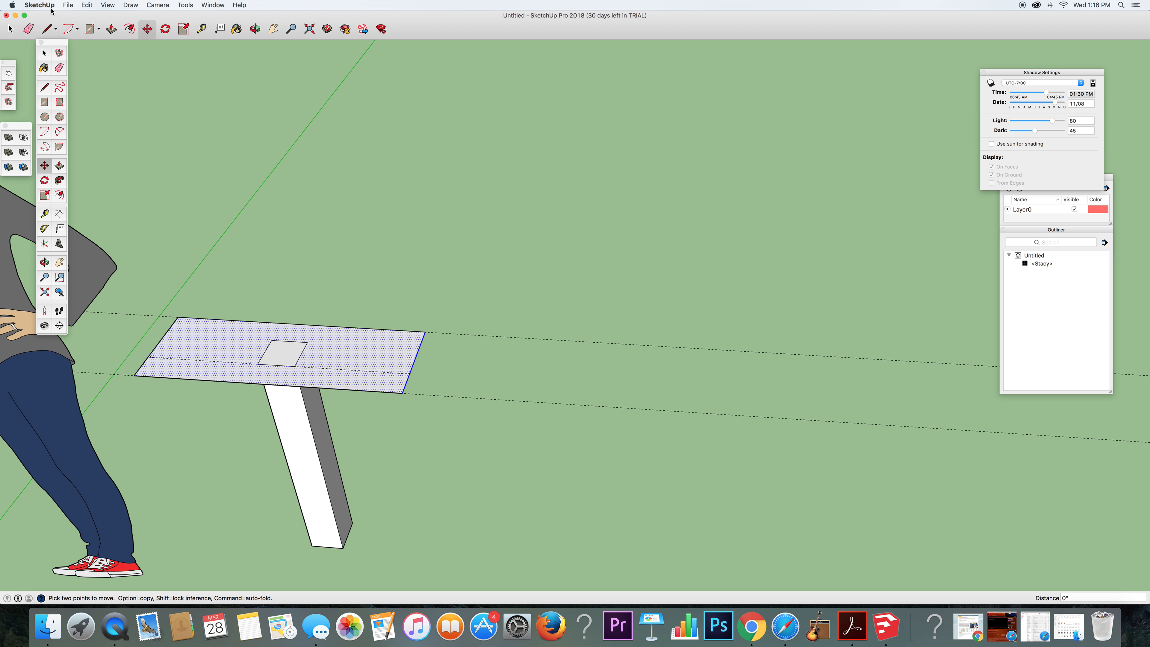
- Try extruding the top face around the post's square upward by about 7 1/8" with Push/Pull, and undo it
key("p")
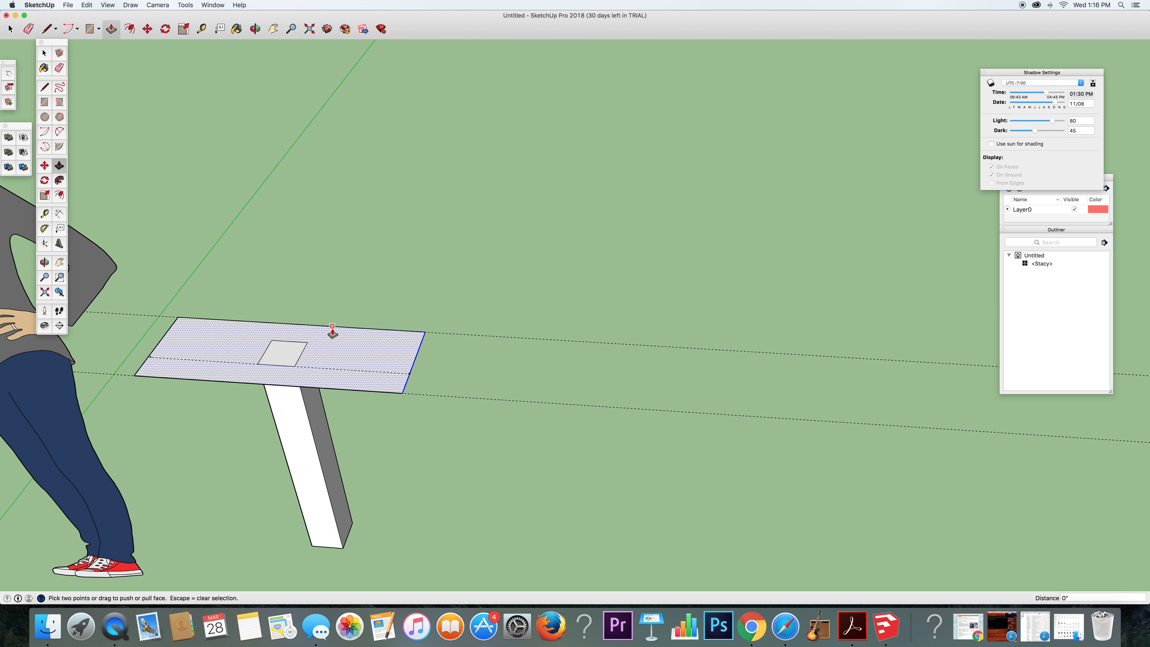
left_click(10, 29)
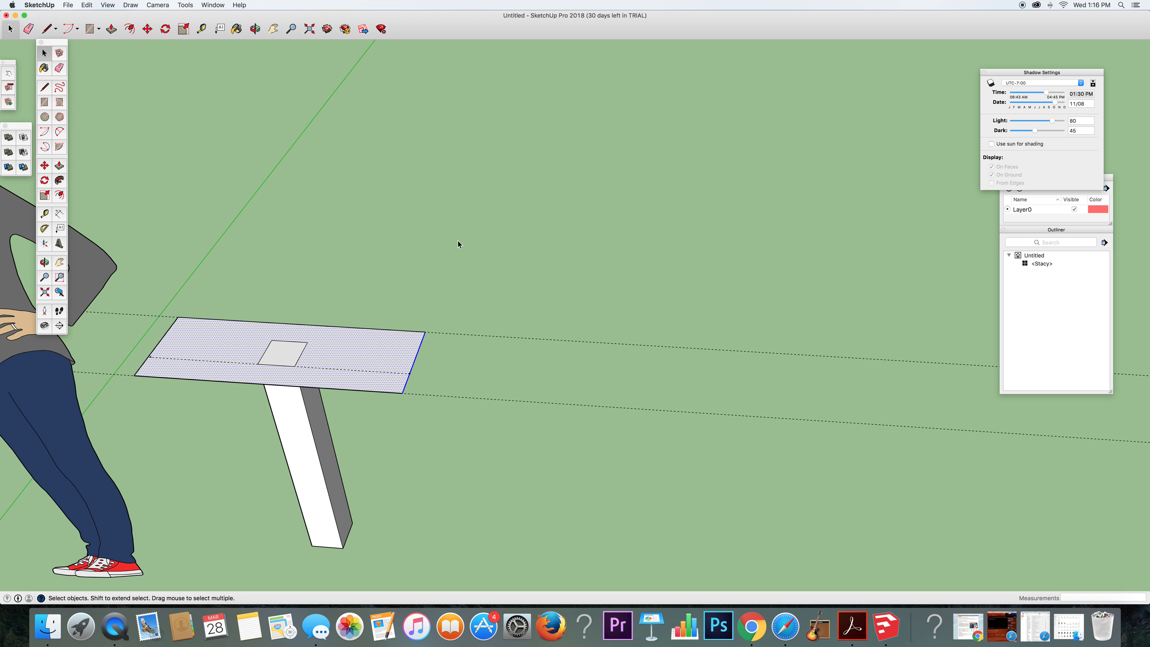
left_click(343, 356)
left_click(292, 356)
left_click(329, 361)
left_click(112, 29)
left_click_drag(367, 336, 338, 292)
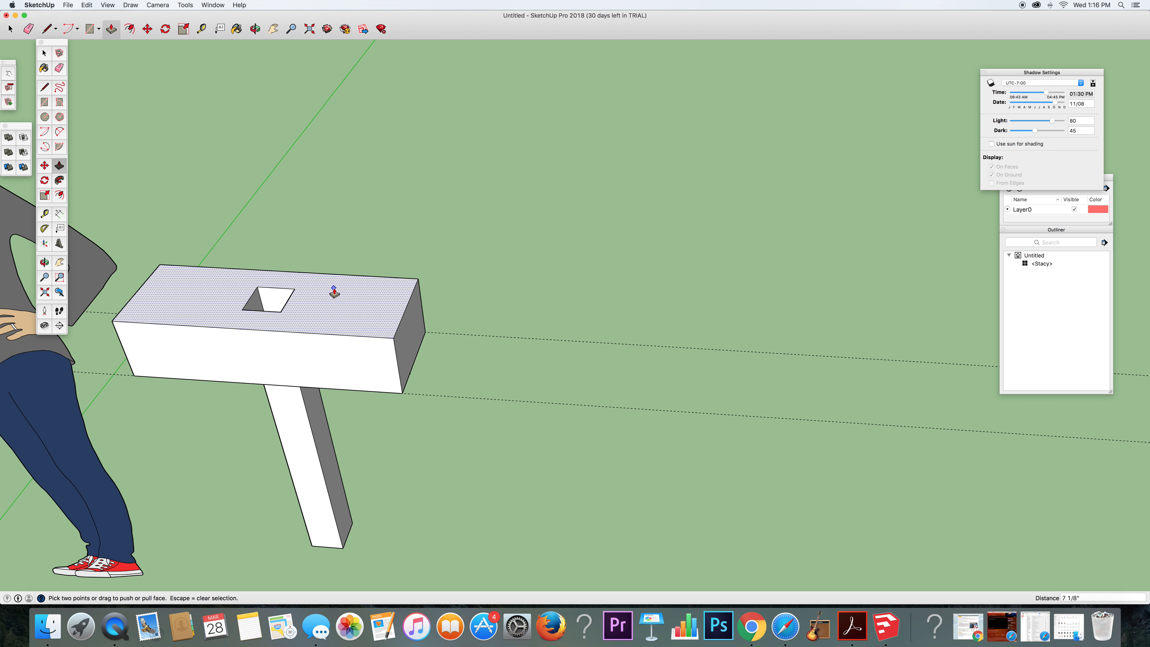
key("super+z")
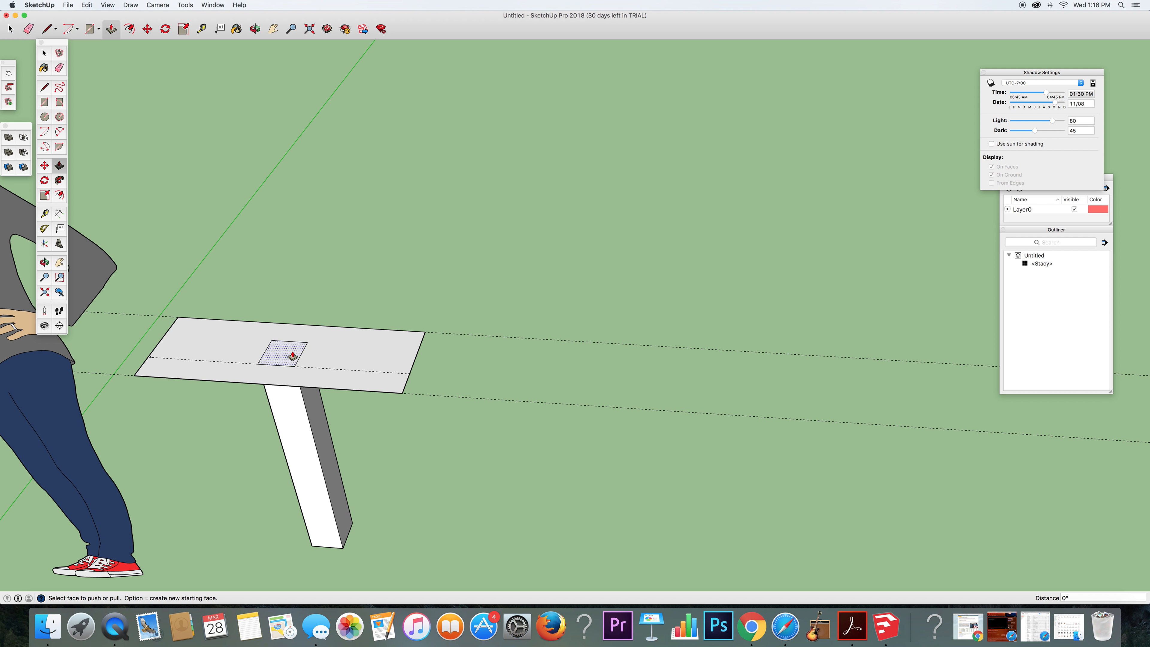
- Erase the edges of the post's square outline from the rectangular top face
scroll(245, 353, "up", 5)
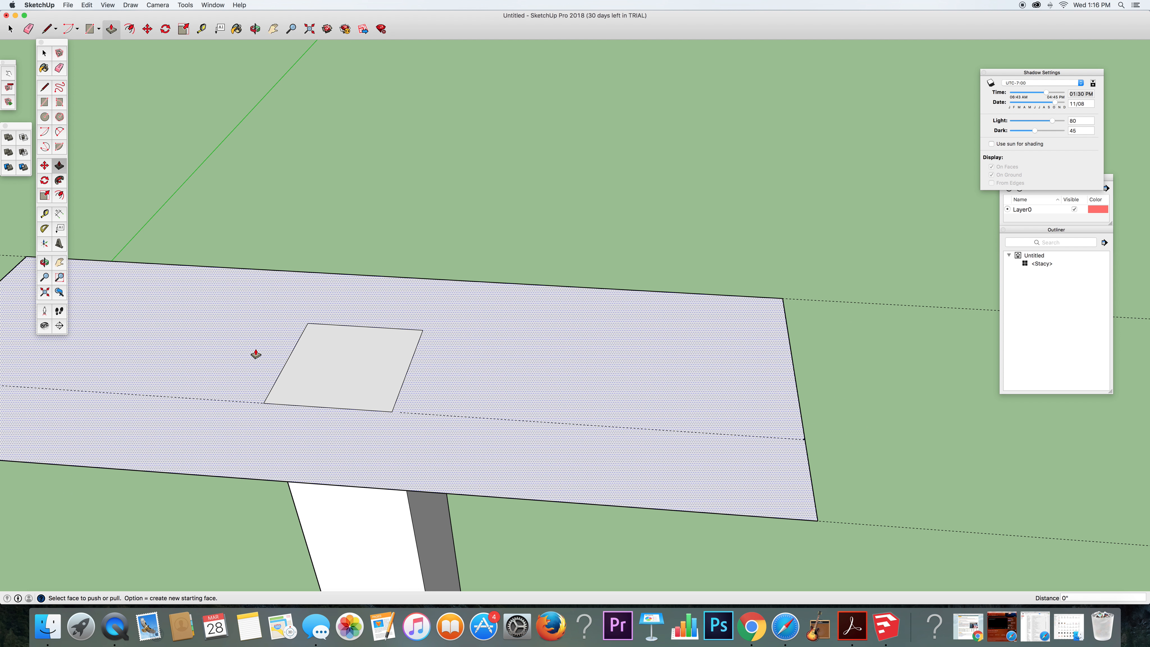
left_click(33, 30)
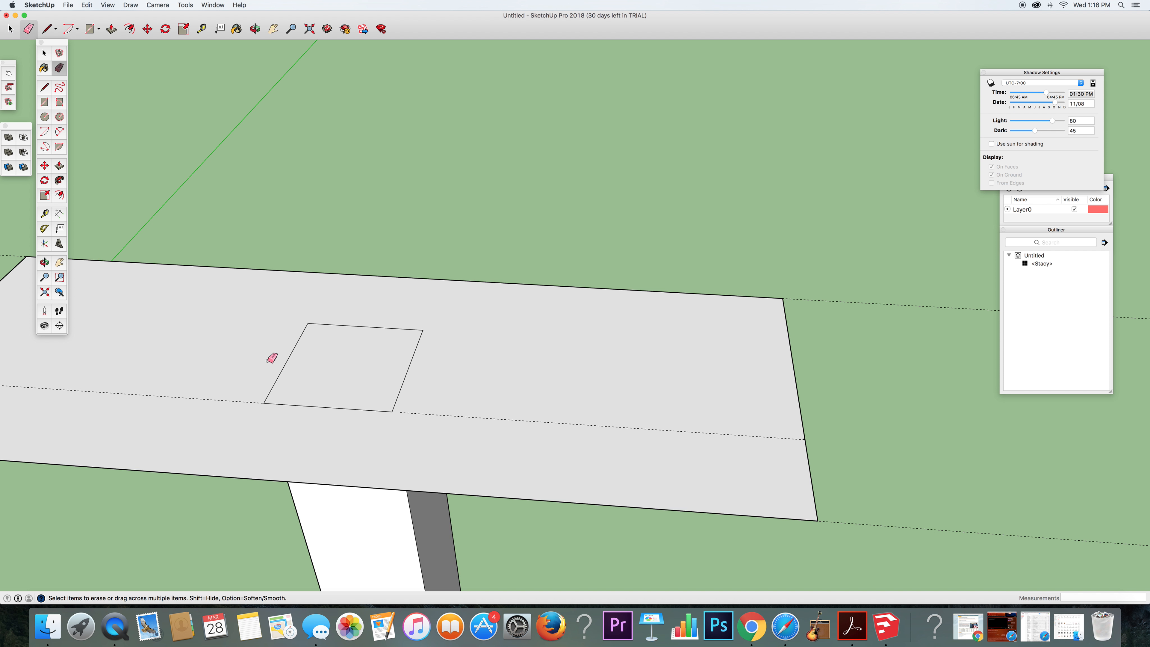
scroll(320, 406, "up", 5)
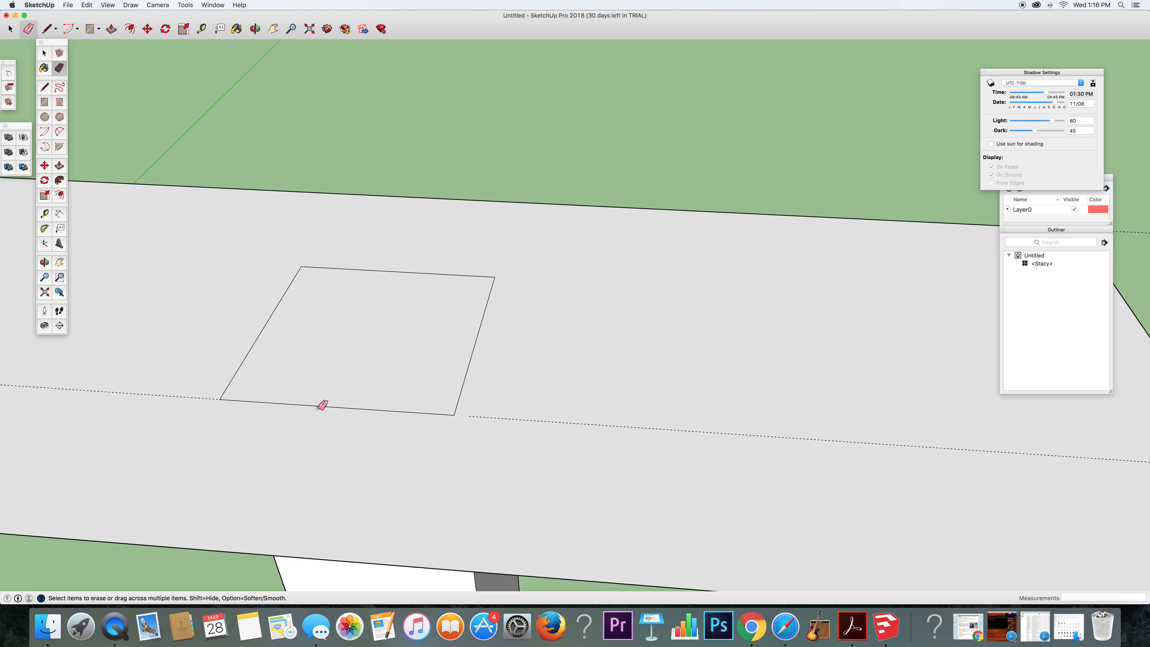
left_click(207, 323)
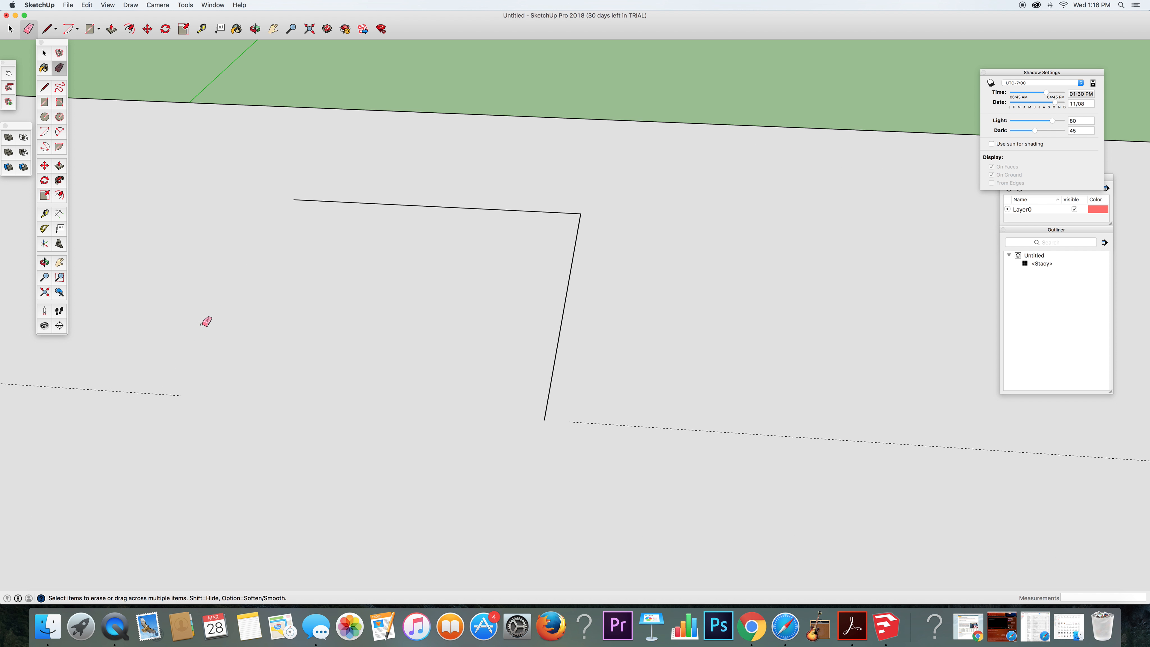
left_click(460, 207)
left_click(571, 267)
scroll(592, 426, "down", 2)
scroll(592, 426, "down", 5)
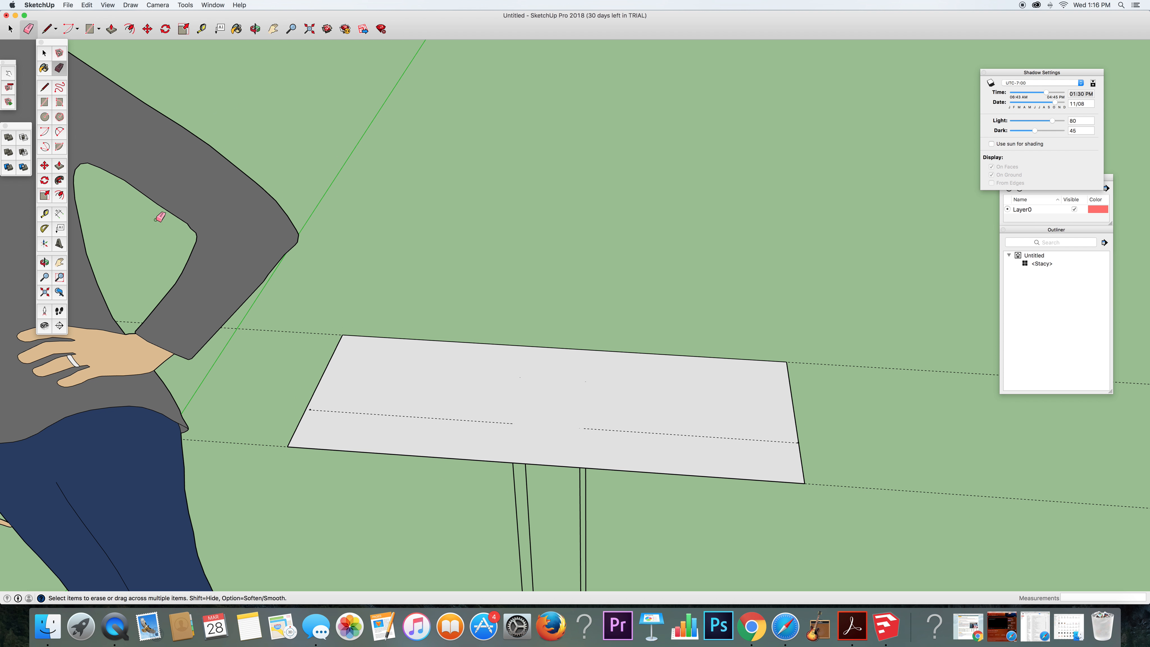
- Extrude the rectangular top face upward 2' 6" with Push/Pull and view the block from the front
left_click(112, 30)
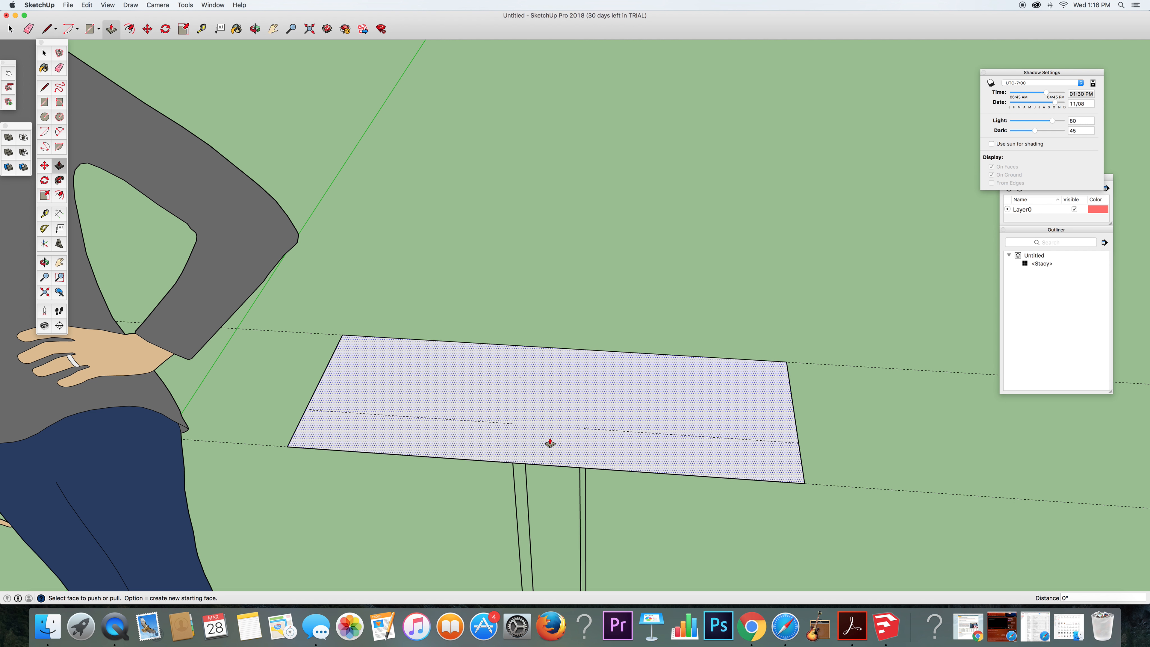
left_click_drag(549, 443, 559, 212)
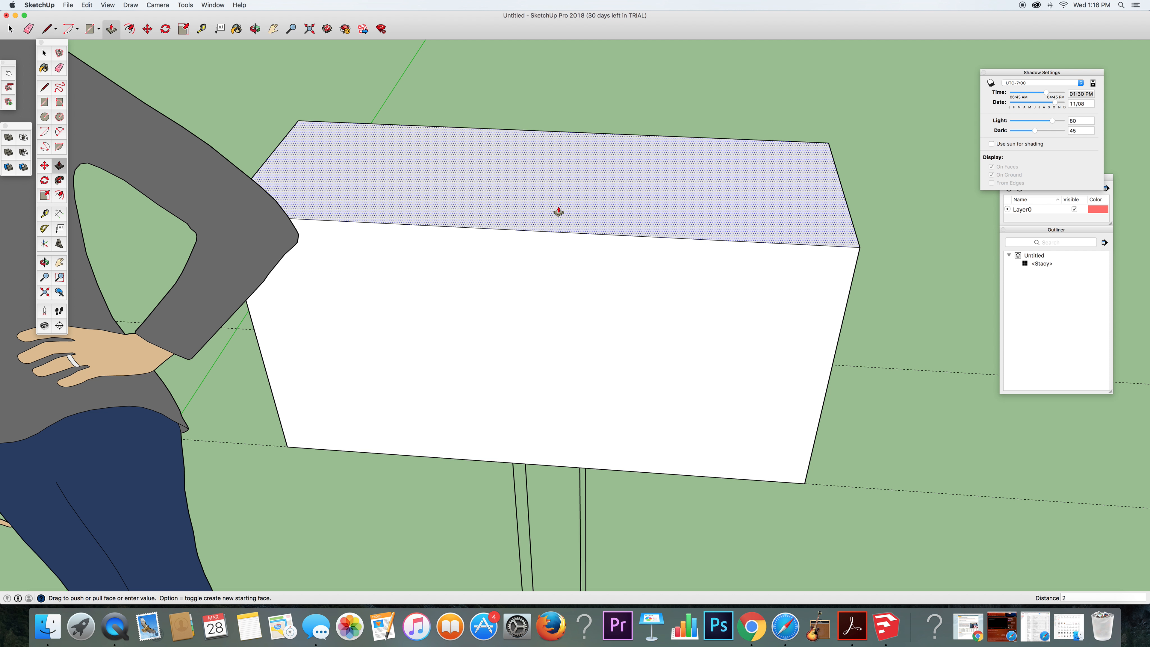
key("Return")
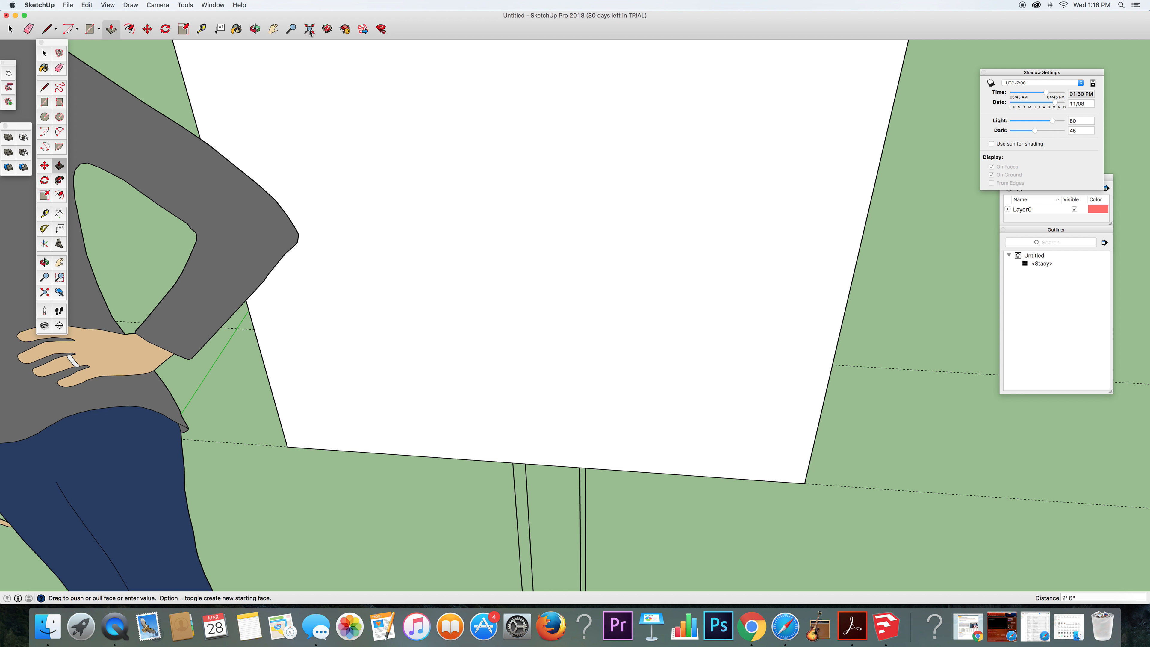
left_click(250, 32)
left_click_drag(362, 157, 560, 362)
scroll(560, 361, "down", 5)
scroll(527, 265, "down", 3)
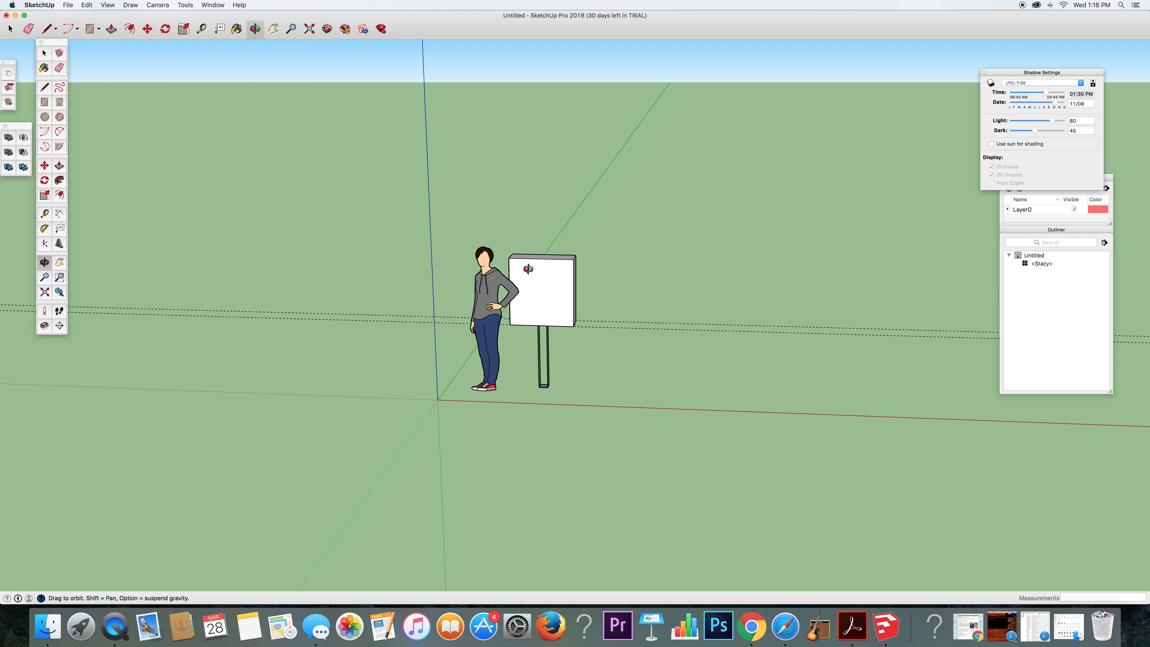
scroll(527, 267, "up", 5)
scroll(528, 268, "up", 5)
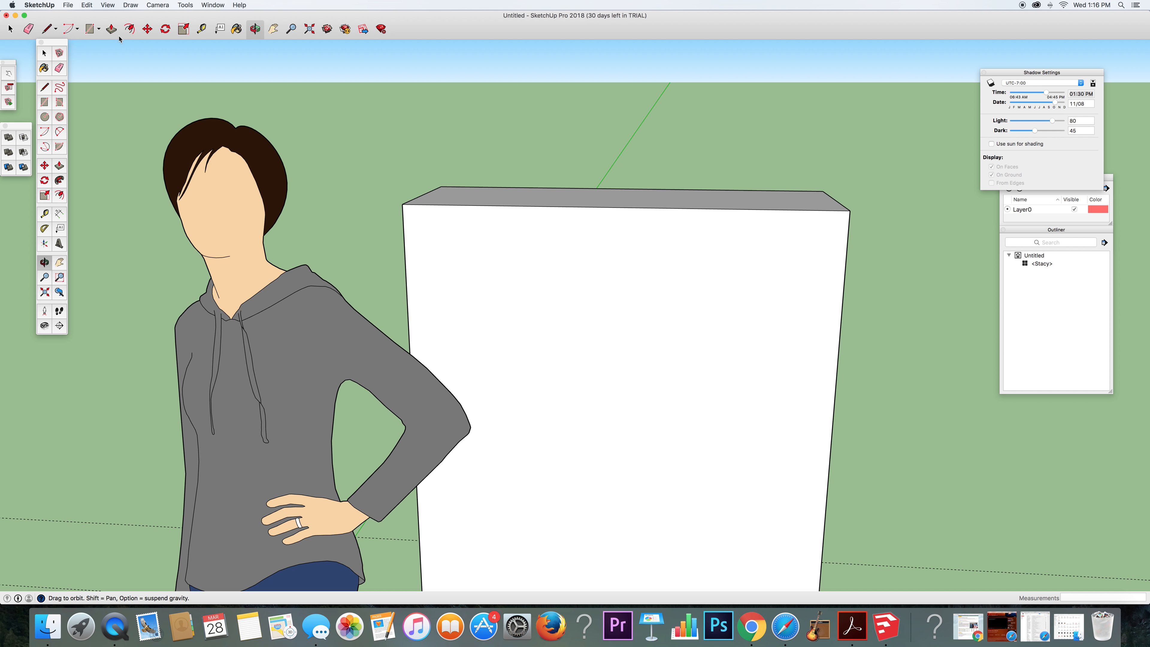
- Try drawing a centre-point arc from the block's front top edge, and restore the extrusion removed while undoing it
left_click(76, 30)
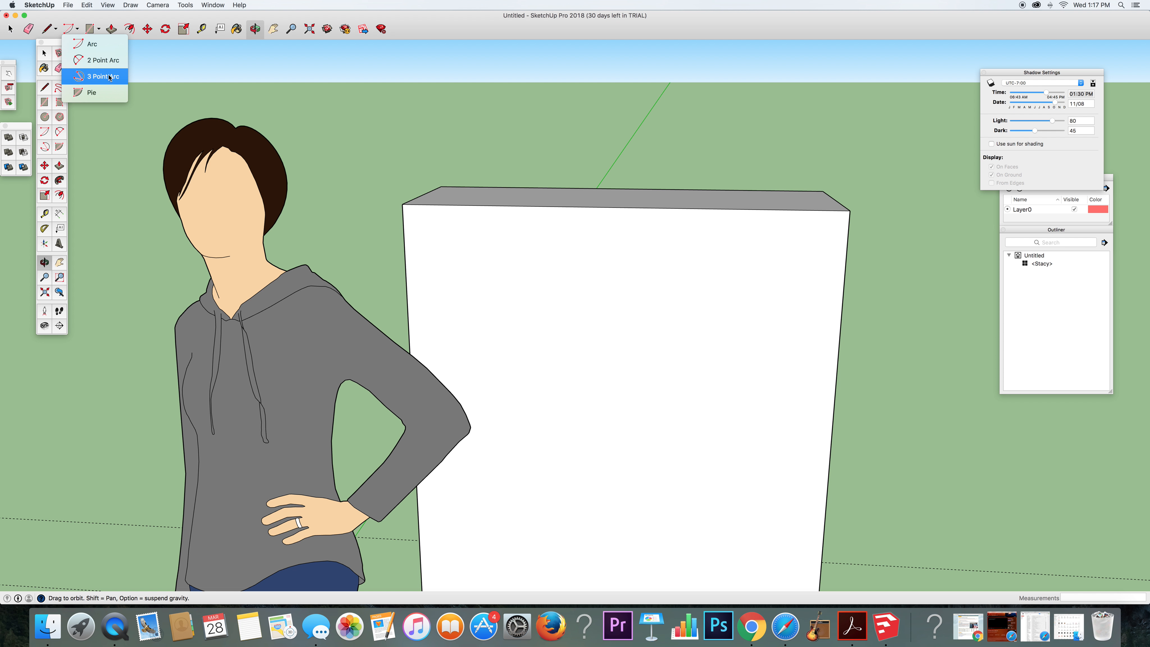
left_click(115, 52)
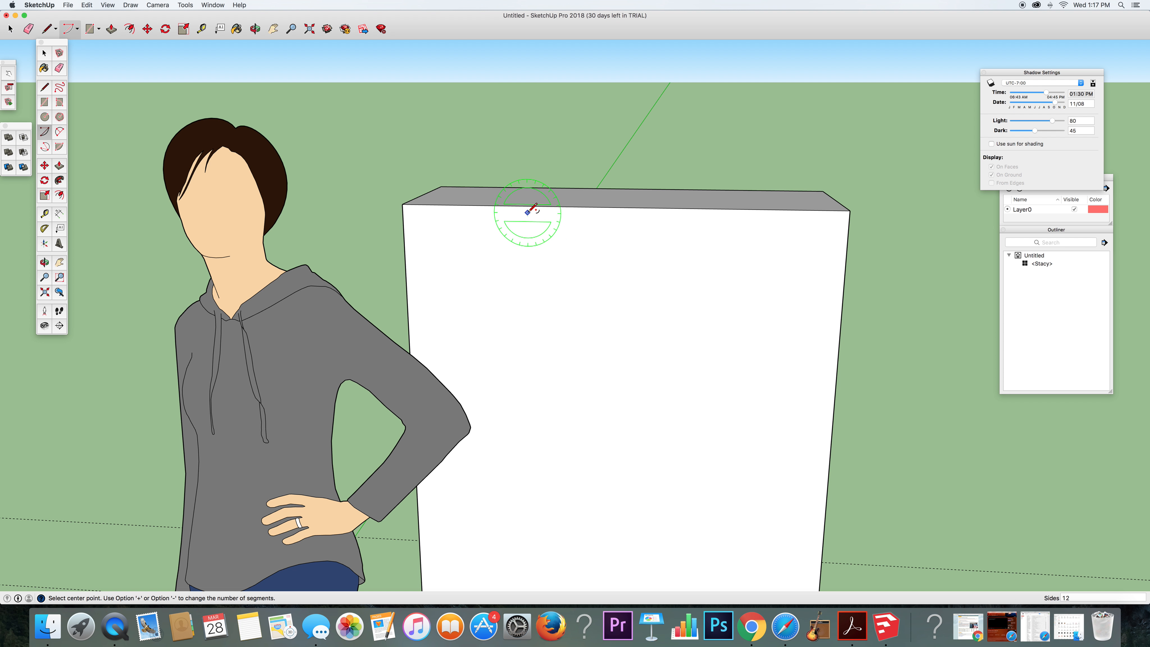
left_click(528, 206)
left_click(407, 292)
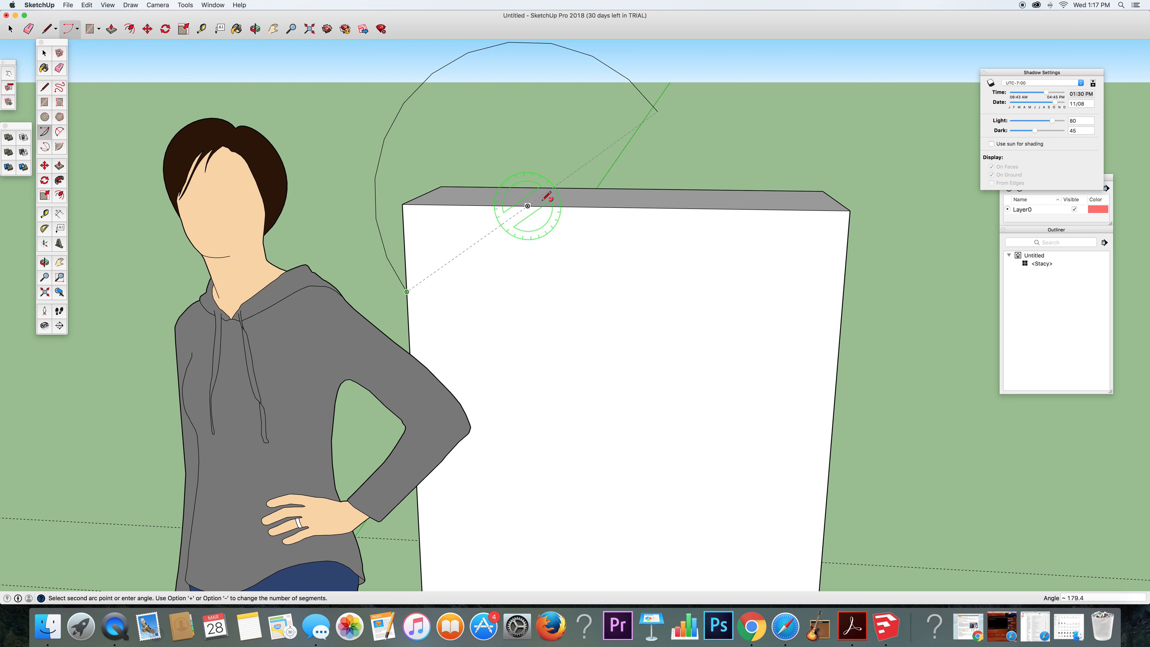
key("super+z")
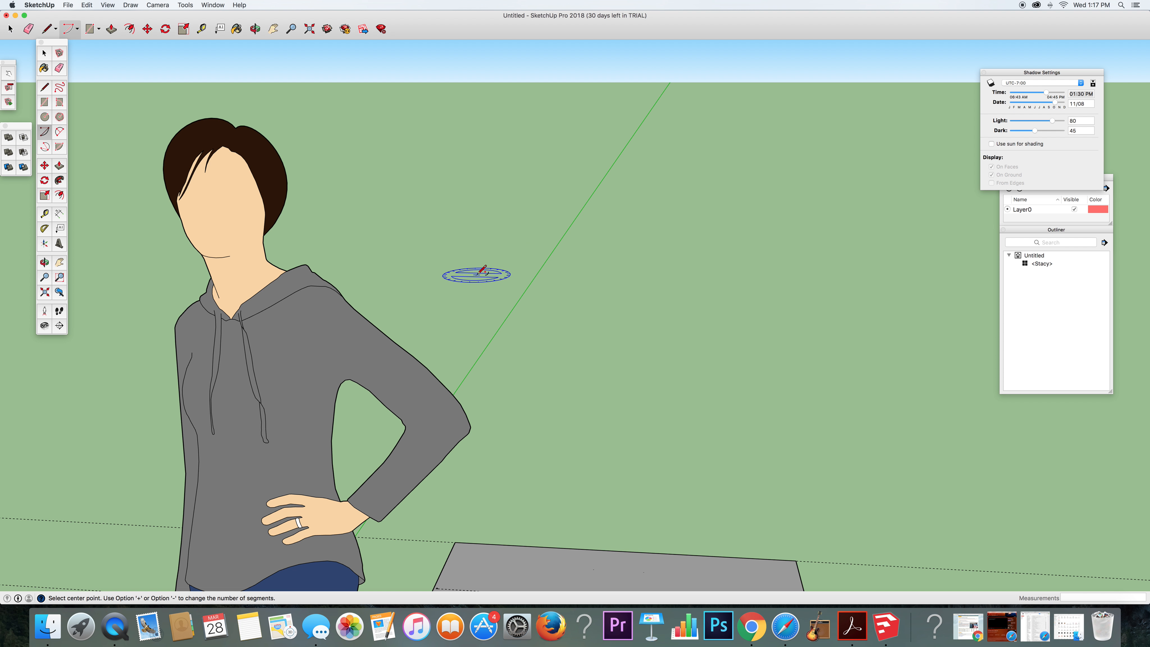
left_click(93, 5)
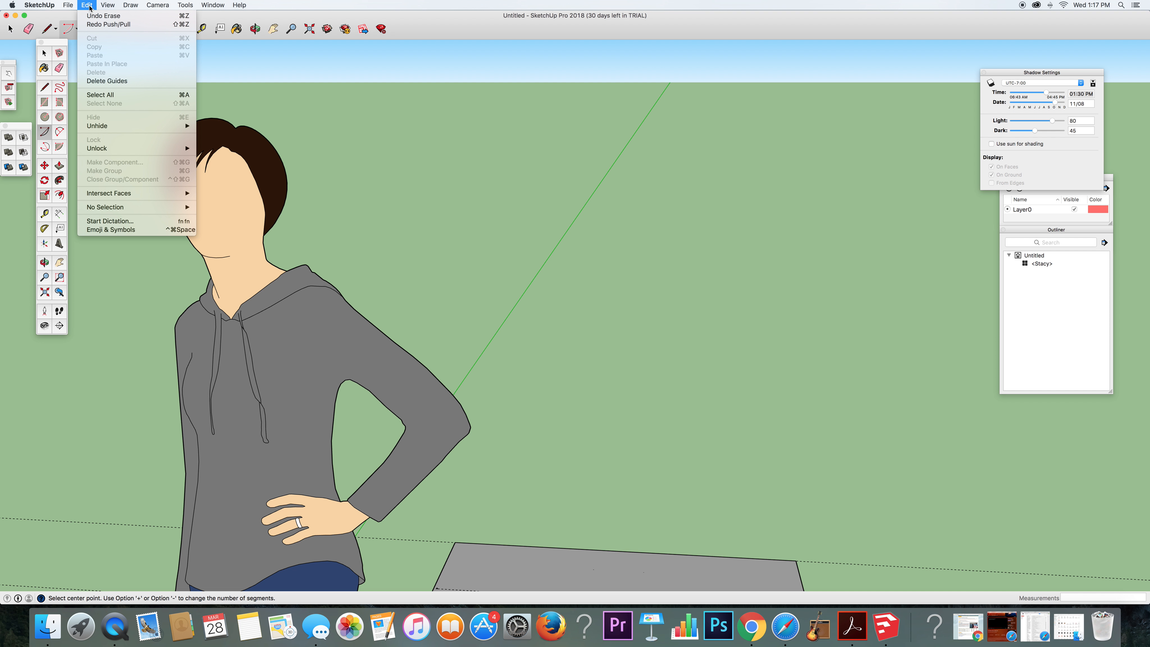
left_click(95, 26)
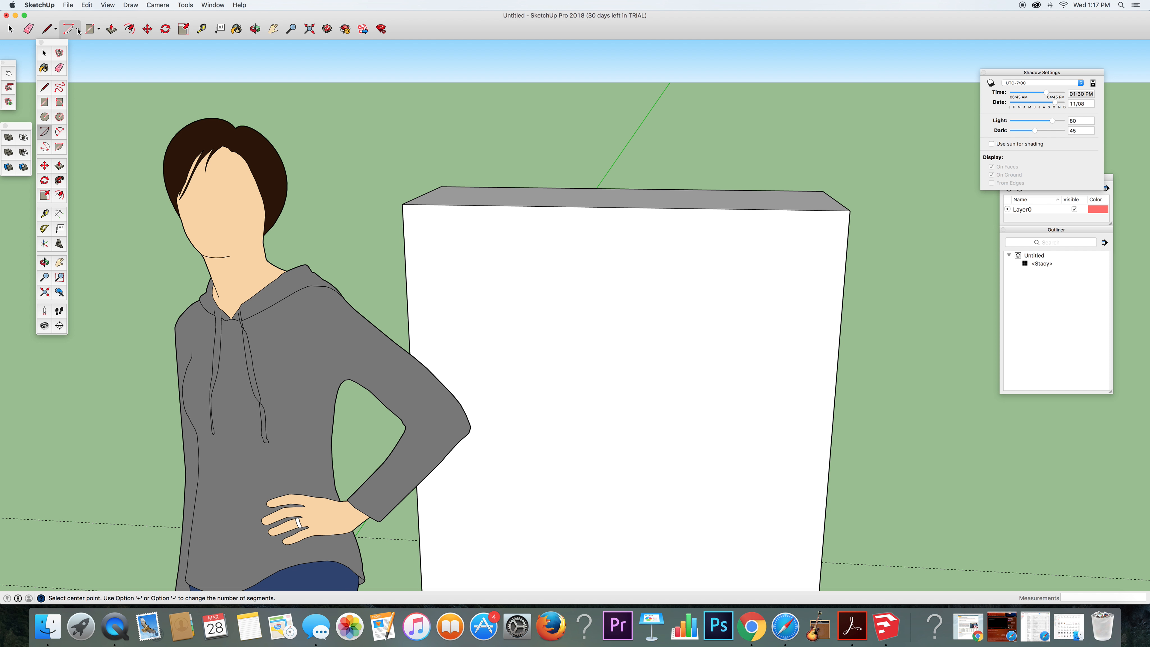
left_click(76, 30)
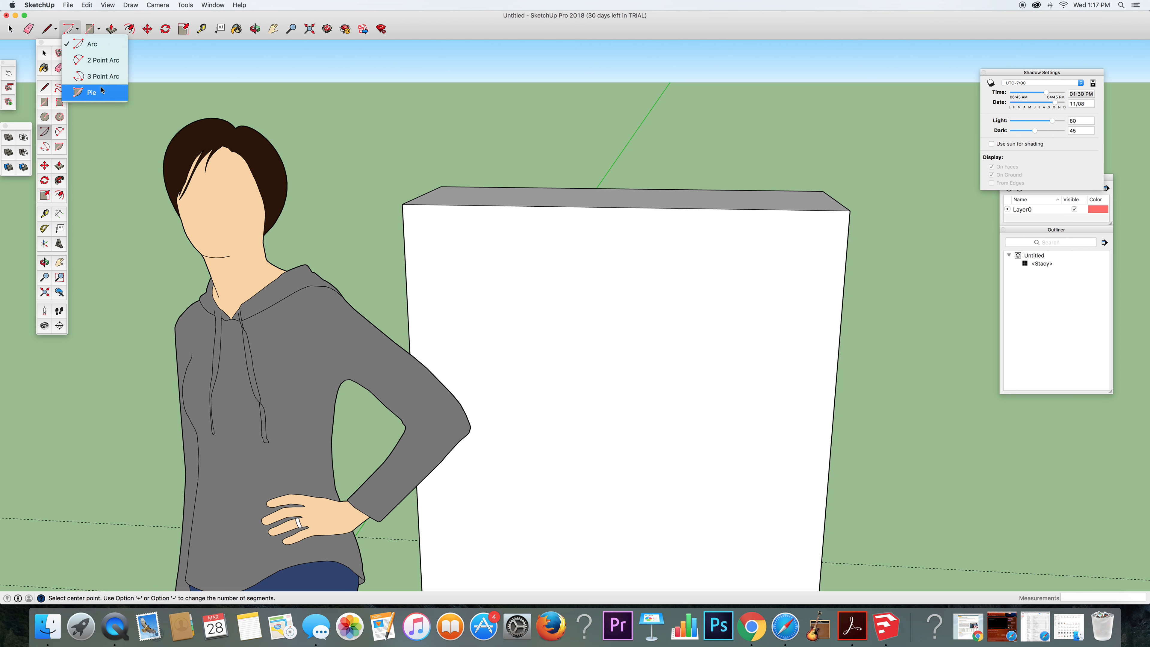
left_click(93, 43)
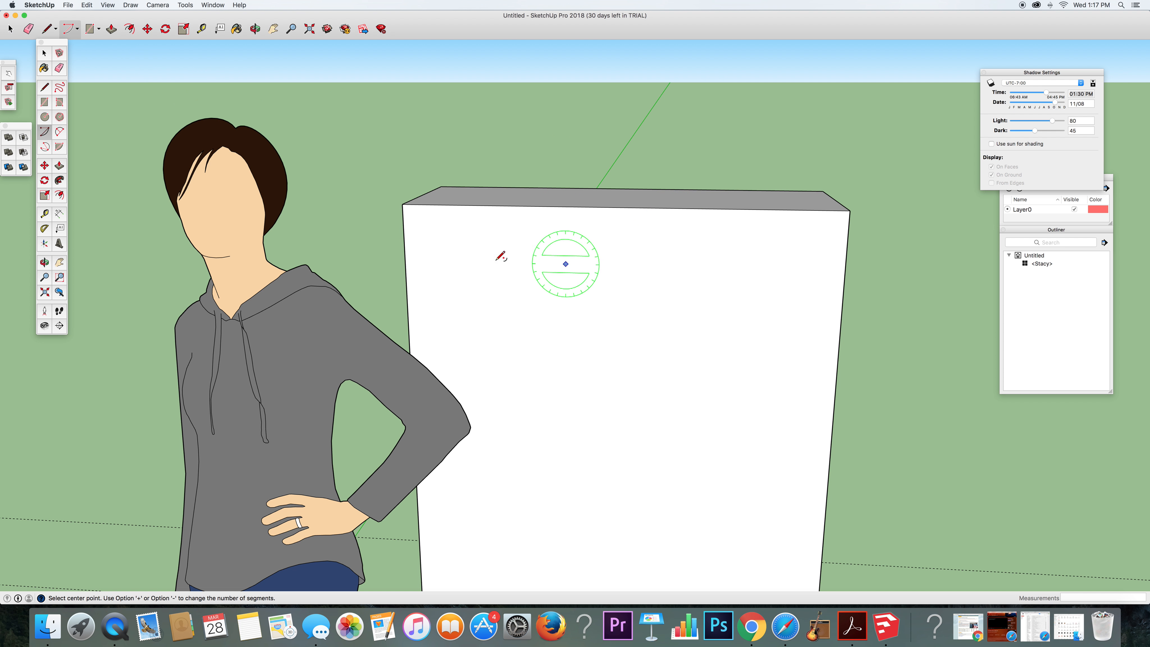
left_click(426, 205)
left_click(415, 204)
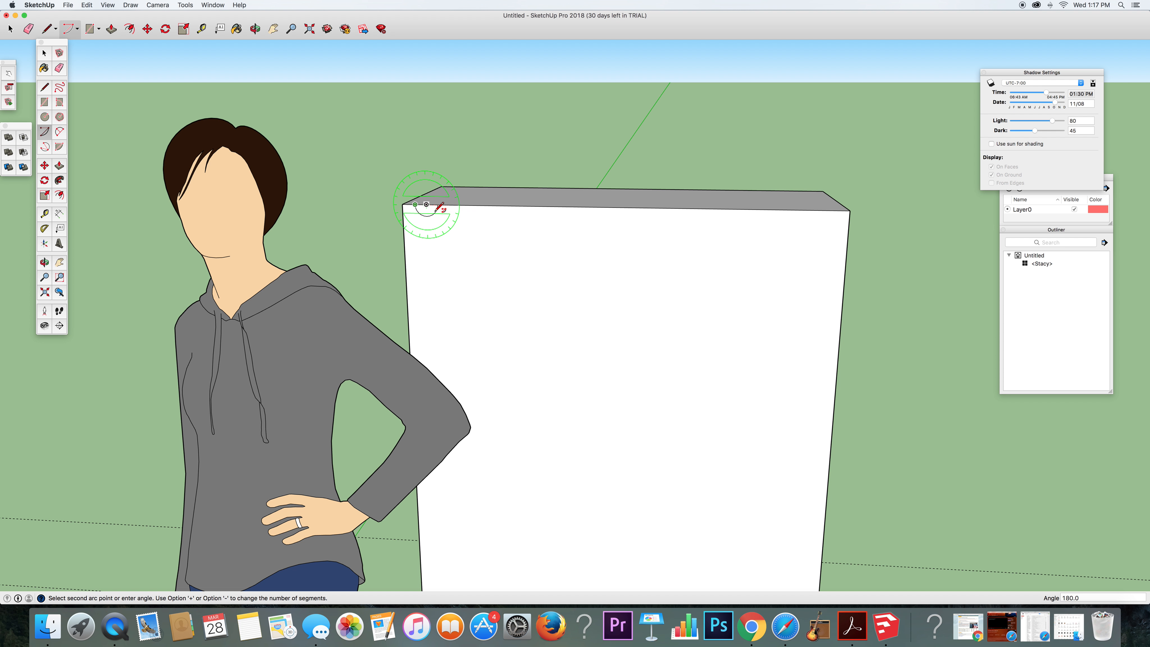
key("Escape")
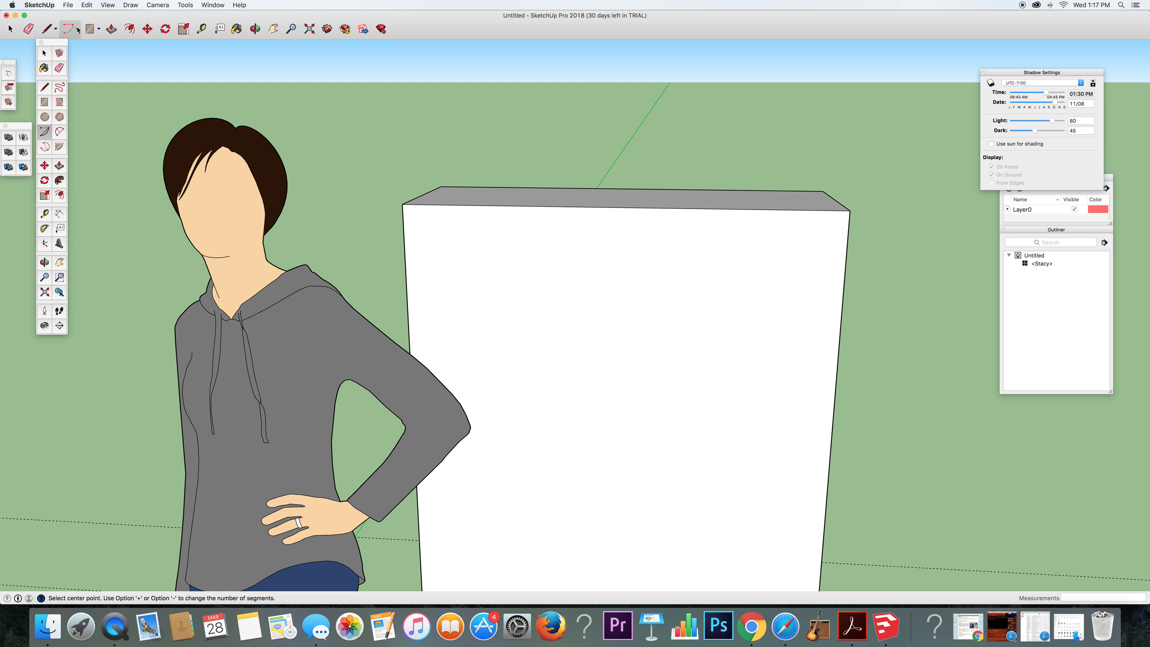
- Round the block's upper corner beside the figure with a 2 Point Arc, pushing the cut-off piece back 10"
left_click(75, 31)
left_click(103, 60)
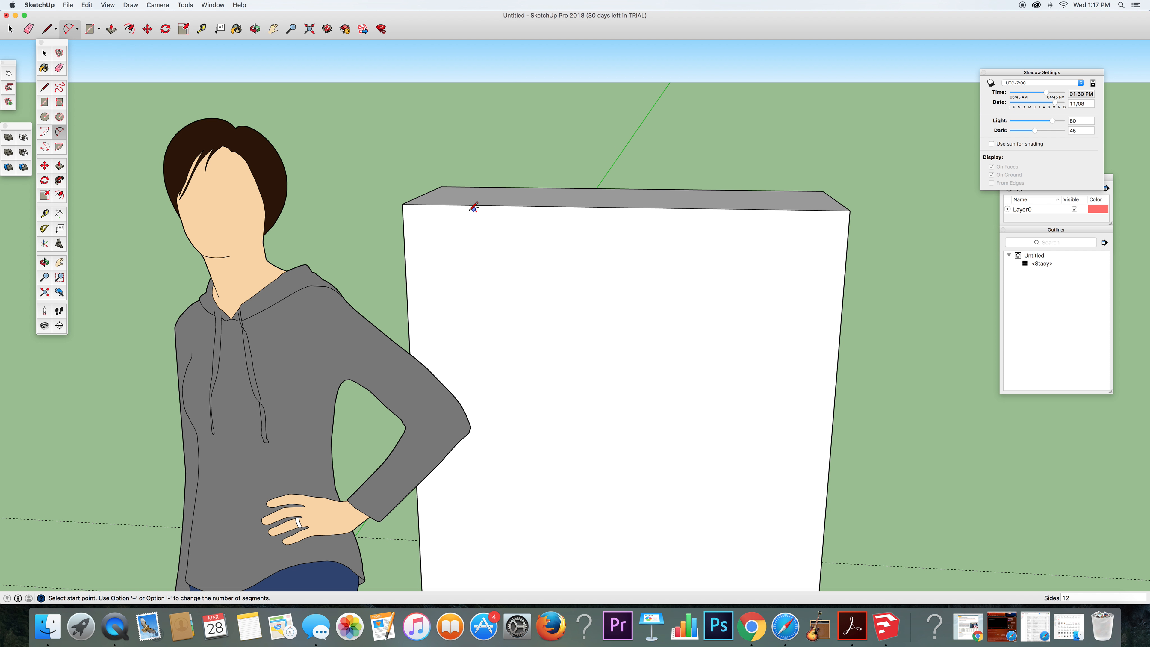
left_click(468, 209)
left_click(405, 250)
left_click(413, 217)
left_click(111, 29)
left_click_drag(409, 212, 449, 177)
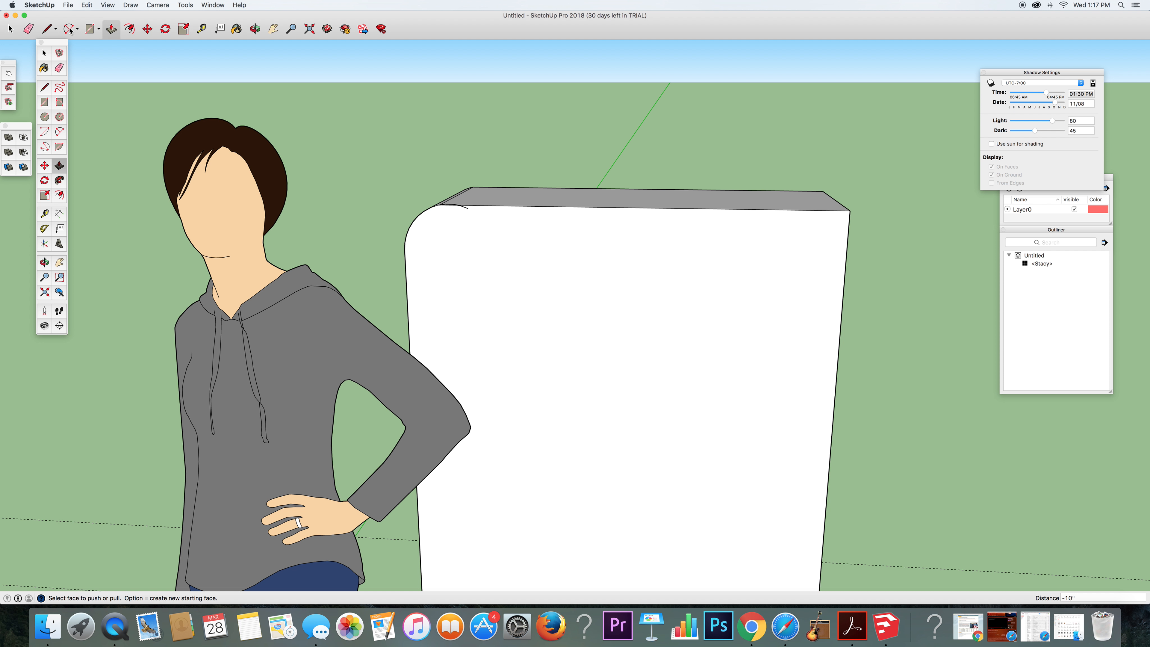
- Try drawing a freehand diagonal line about 8 1/8" long across the block's upper corner away from the figure, and undo it
key("l")
left_click(770, 209)
left_click(842, 312)
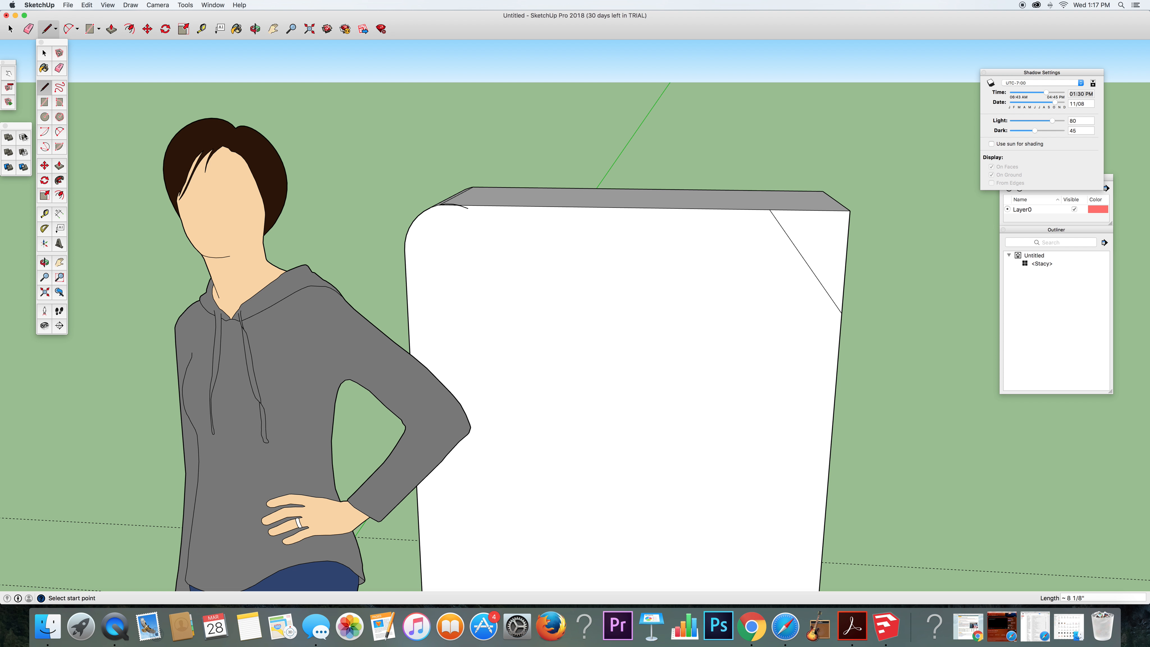
key("super+z")
- Place guide points 6" from the block's square upper front corner along the top and side edges
left_click(202, 29)
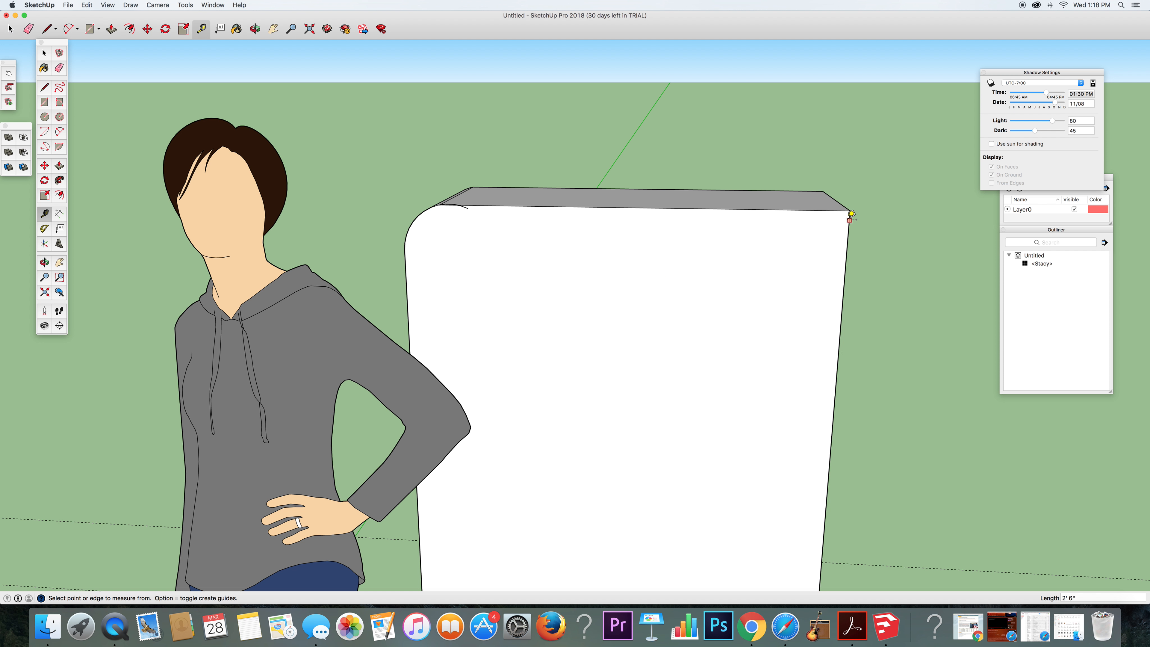
left_click(850, 211)
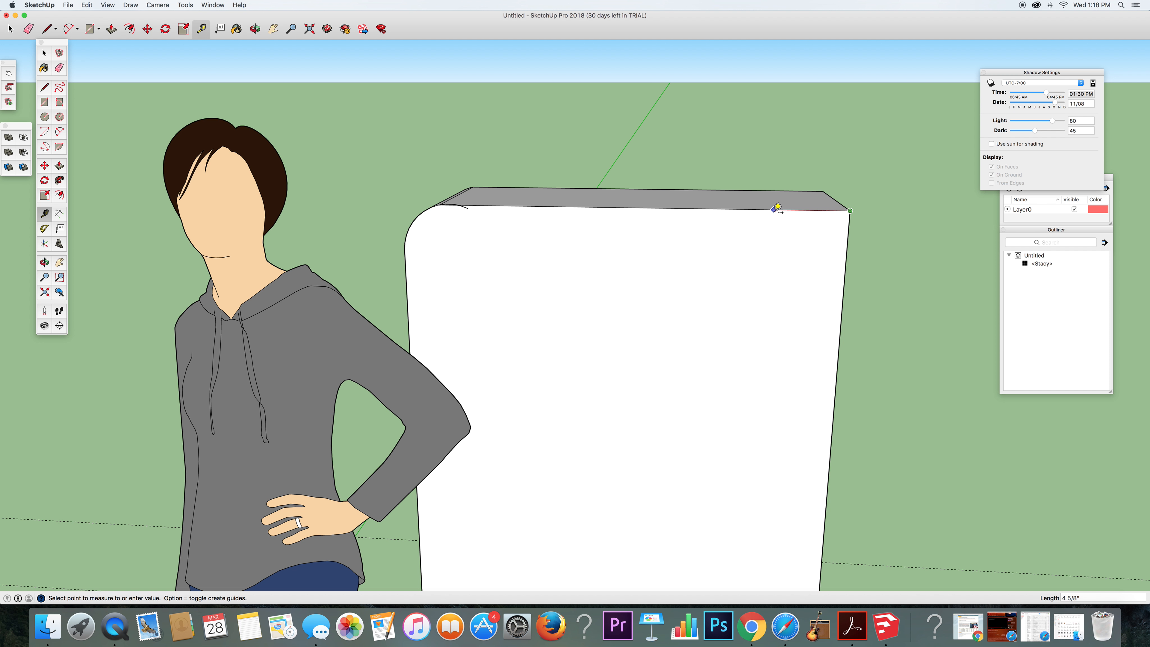
type("6")
key("Return")
left_click(850, 211)
key("Return")
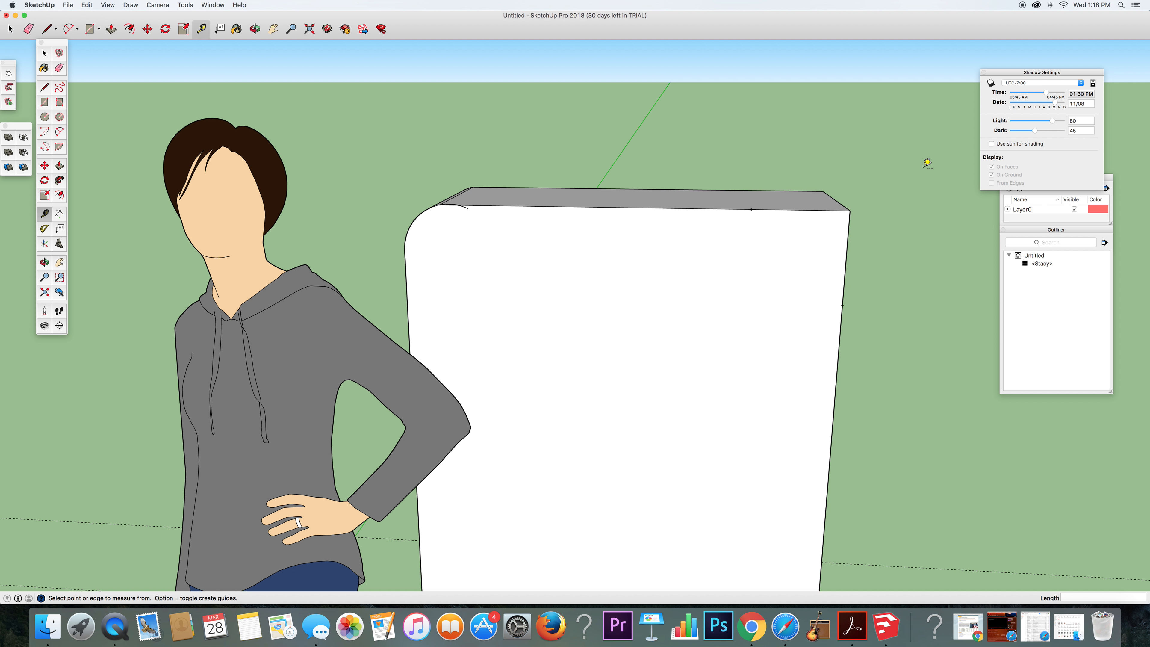
- Chamfer the square upper corner by drawing a line between the two guide points and pushing the triangle back 10"
left_click(45, 29)
left_click(751, 209)
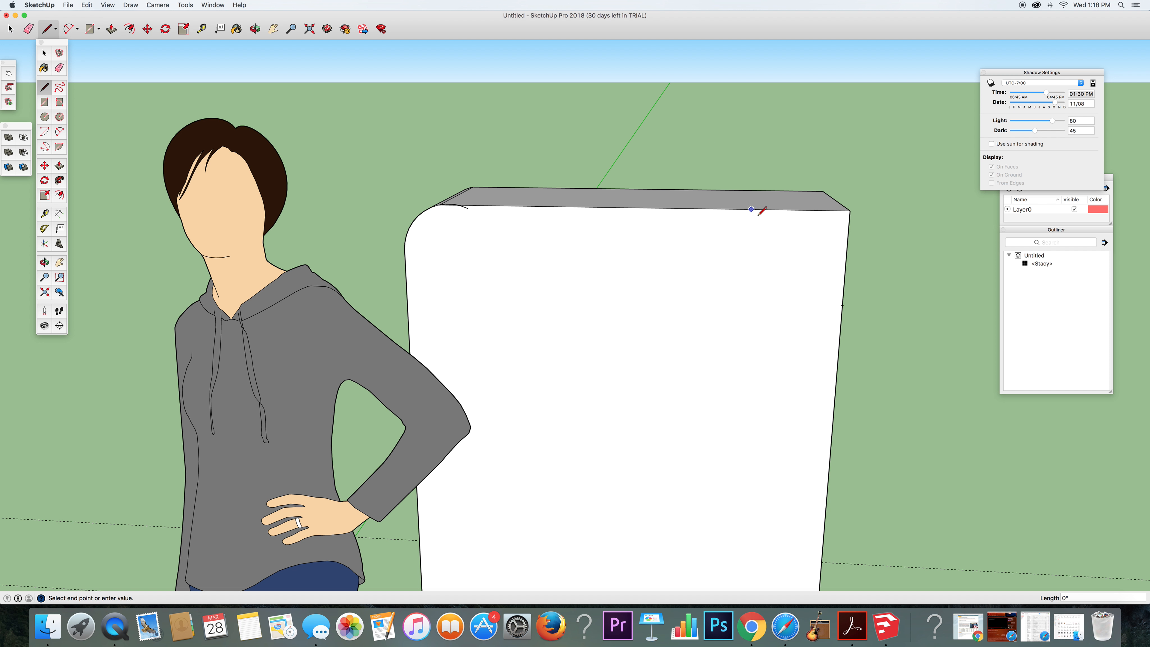
left_click(843, 305)
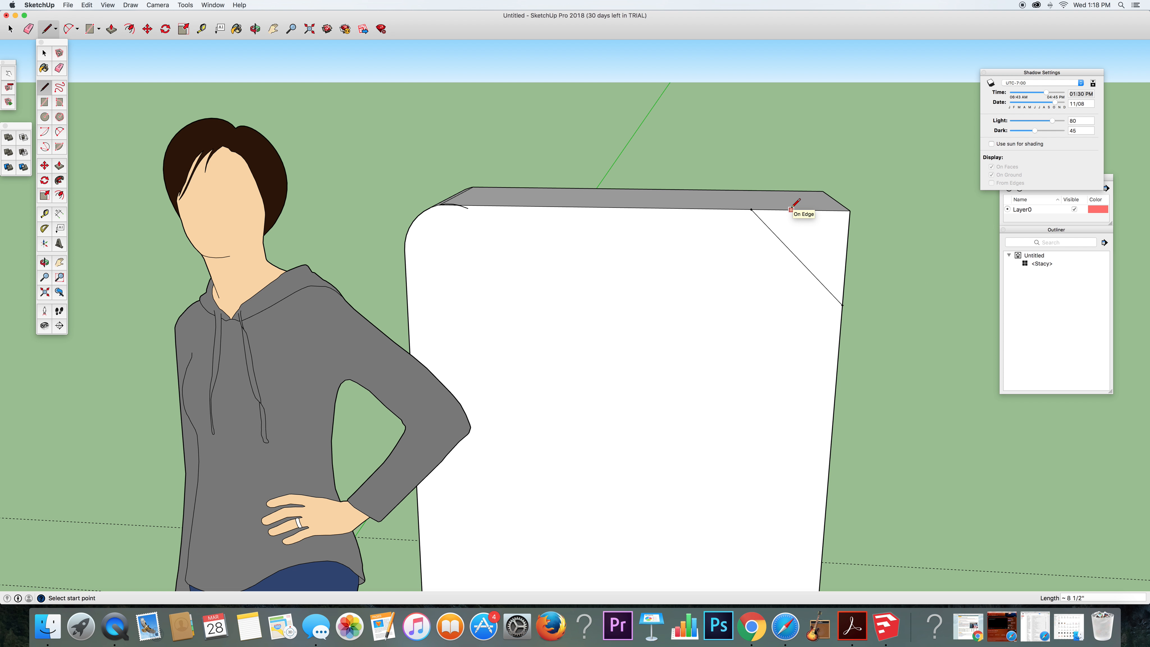
left_click(111, 29)
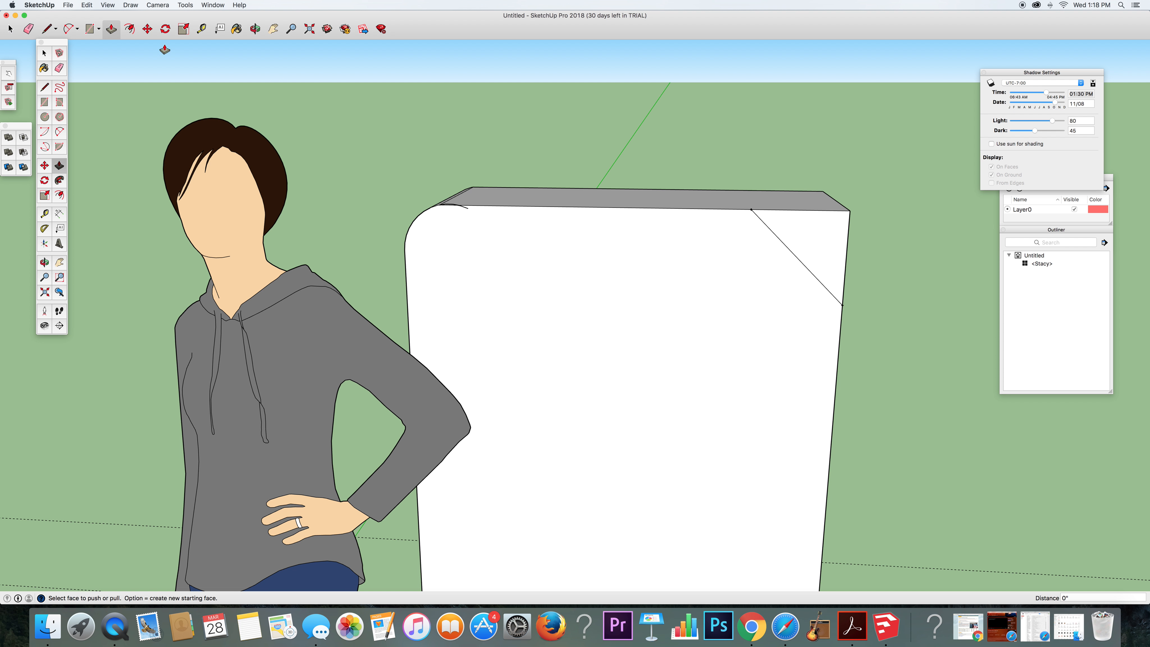
left_click_drag(809, 249, 590, 170)
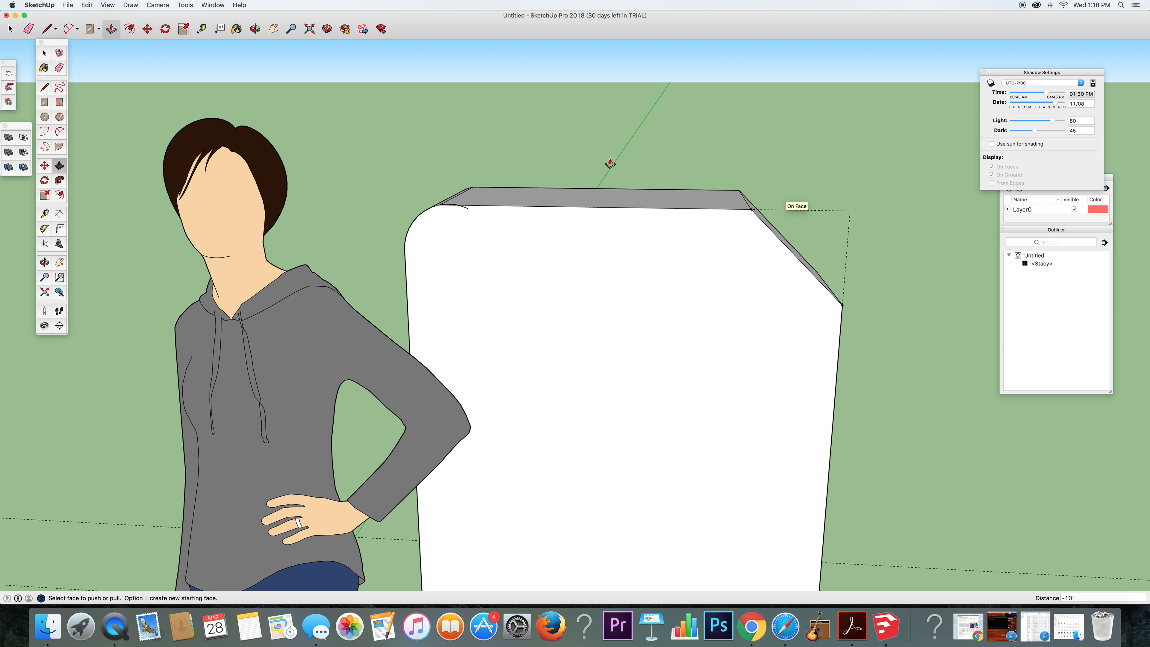
- Draw a six-sided polygon with an inscribed radius of about 3 3/4" on the front face near the rounded corner
left_click(255, 29)
left_click_drag(695, 295, 738, 313)
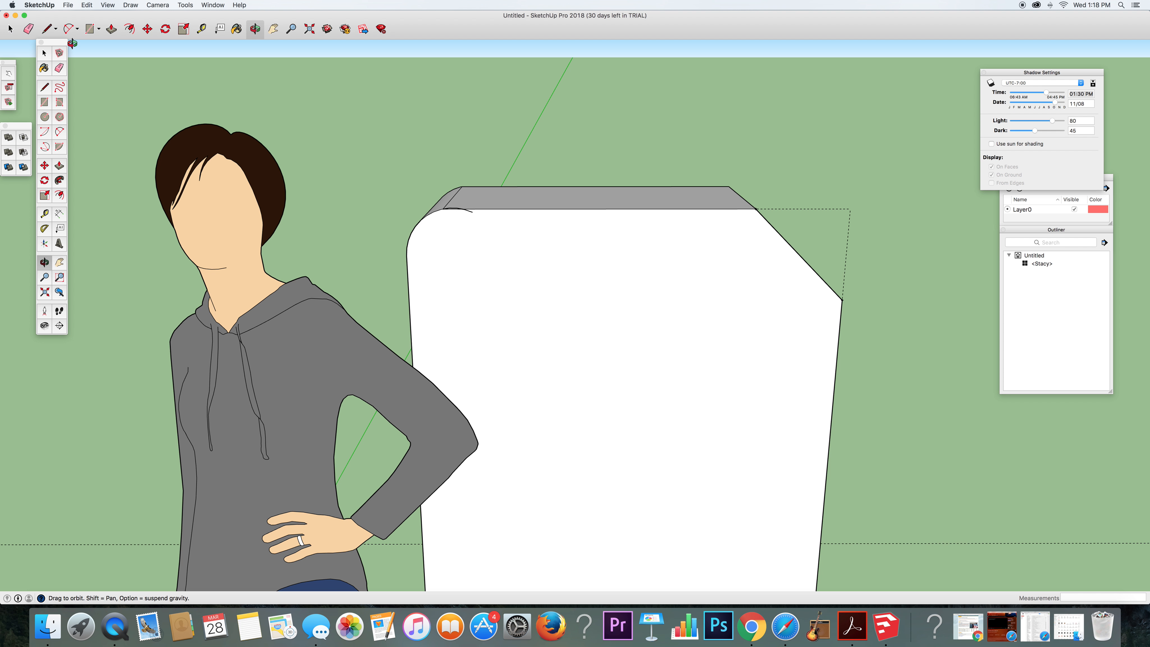
left_click(110, 29)
left_click(98, 29)
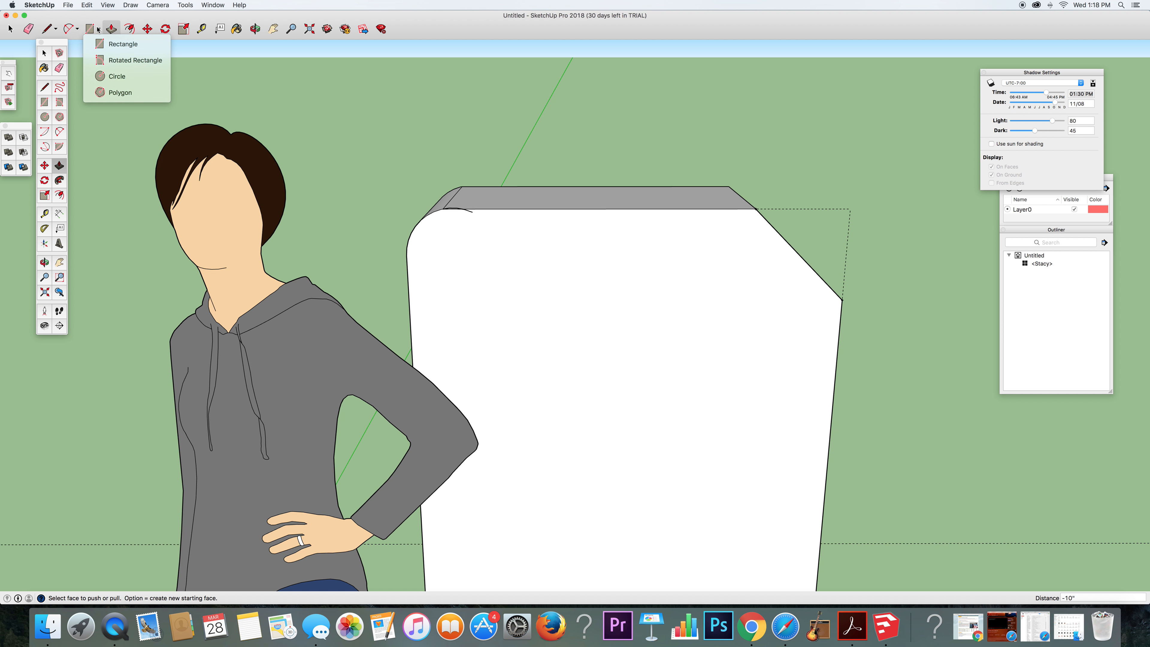
left_click(120, 93)
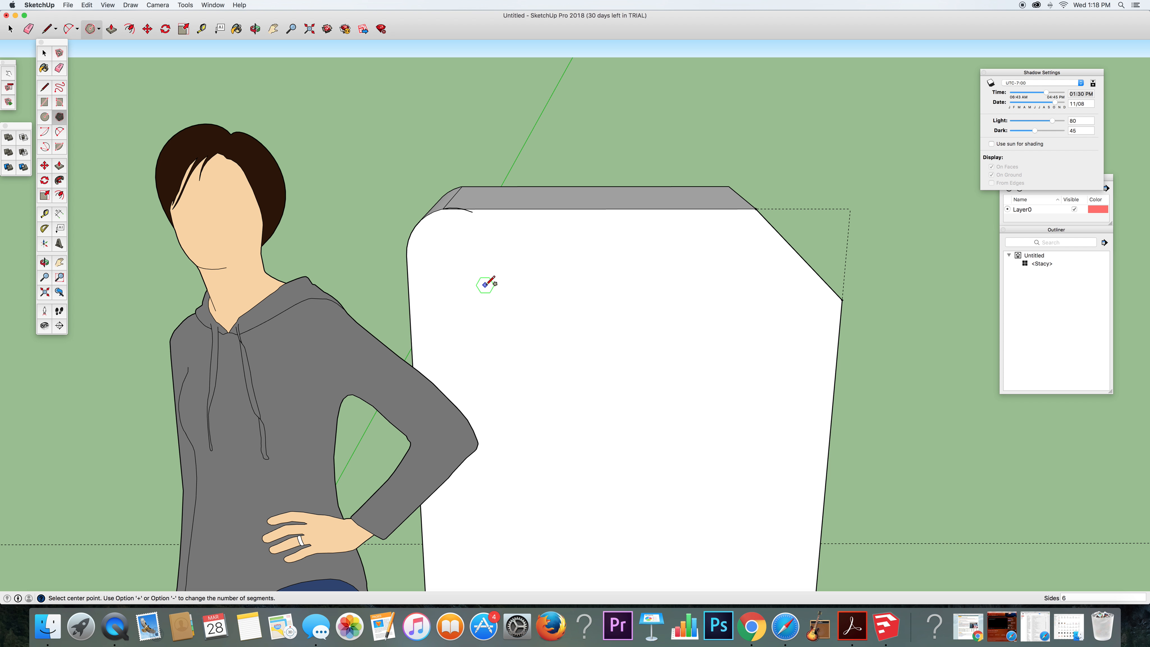
left_click(485, 284)
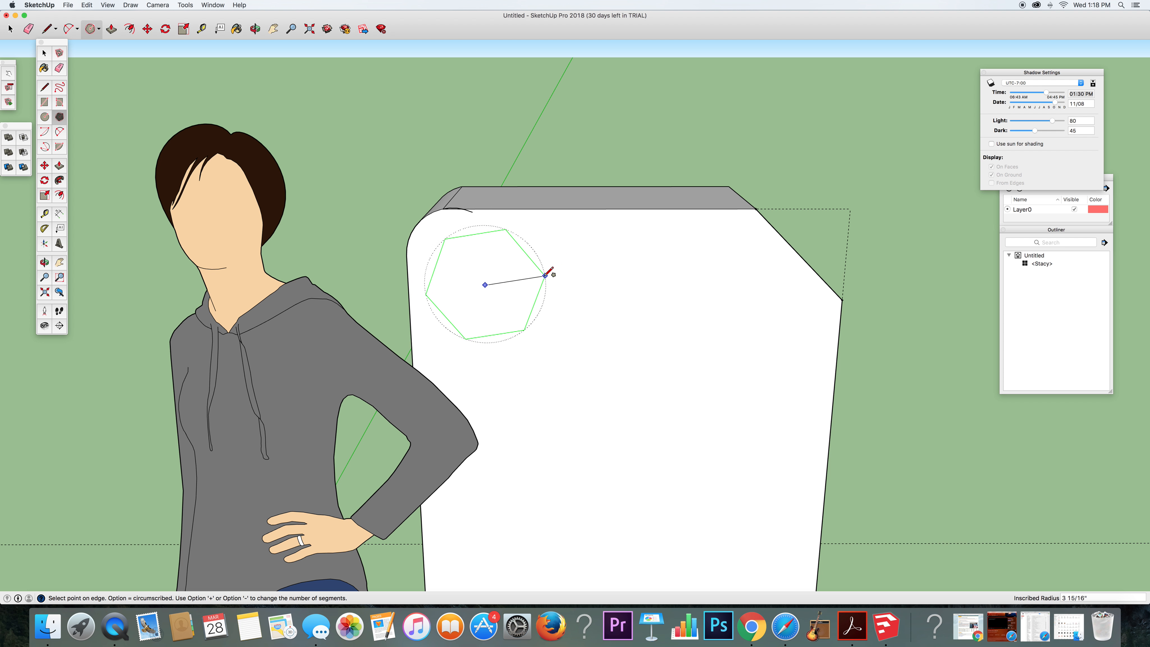
left_click(543, 285)
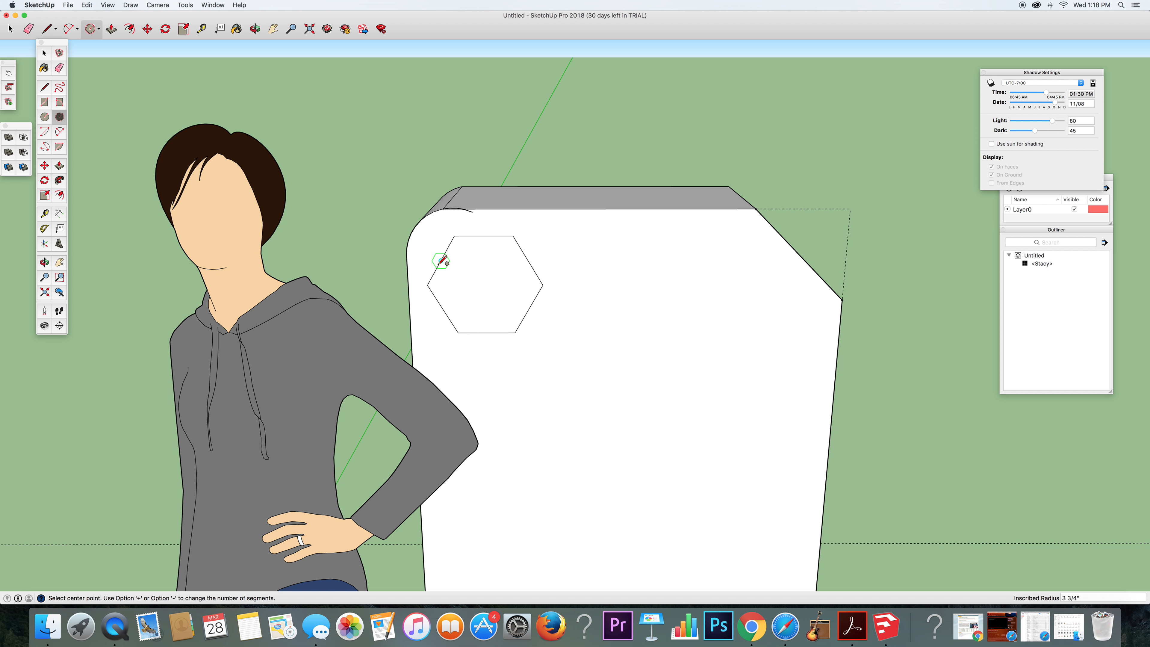
- Offset the hexagon on the block's front face outward by 1"
left_click(100, 29)
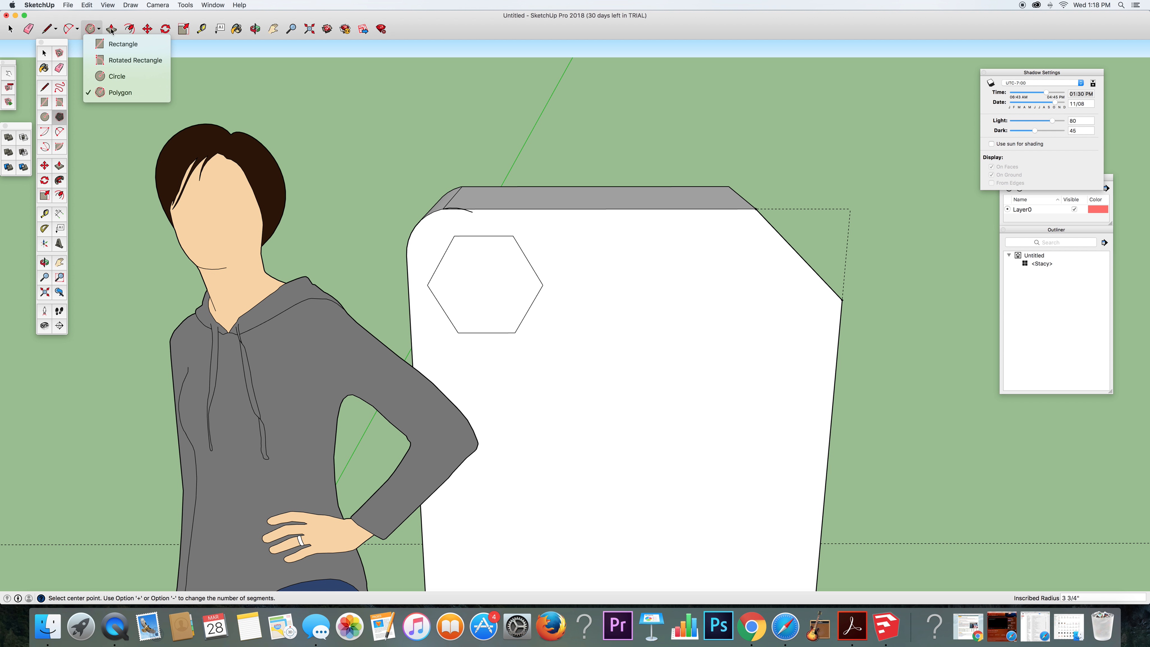
left_click(130, 26)
left_click(130, 30)
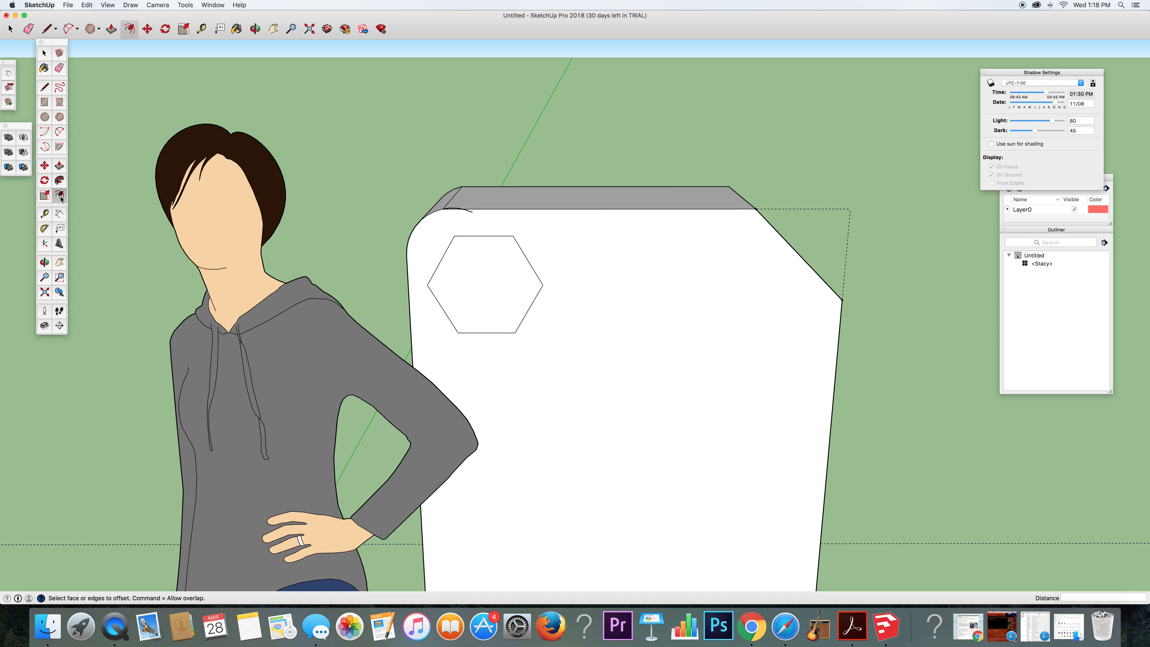
left_click(526, 257)
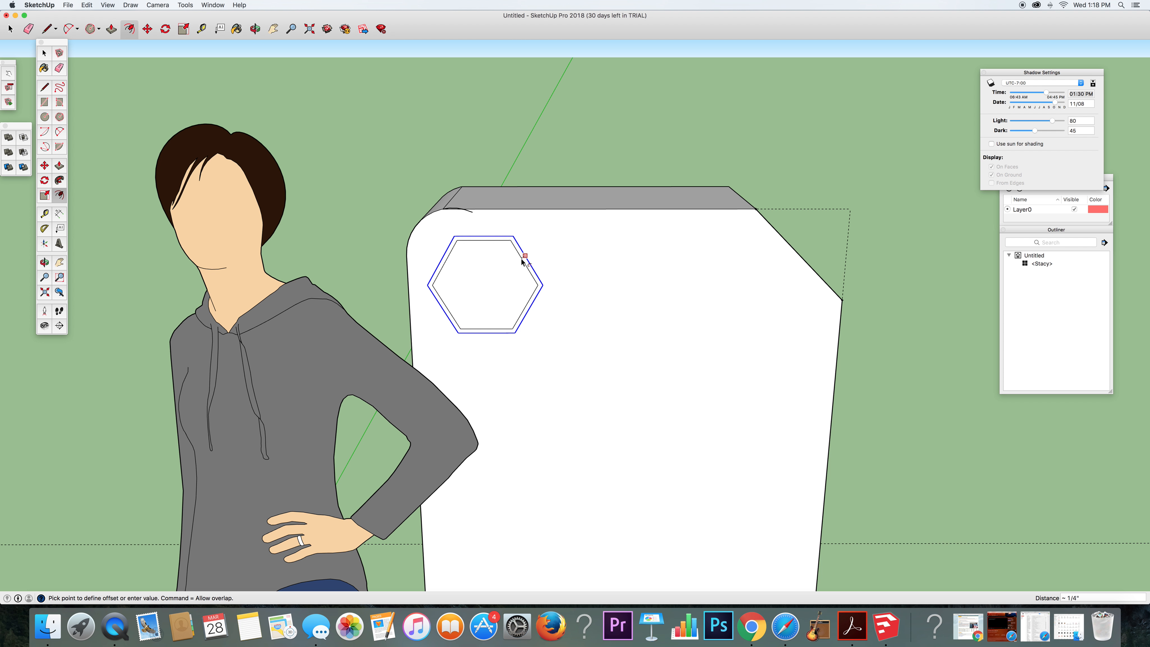
type("1")
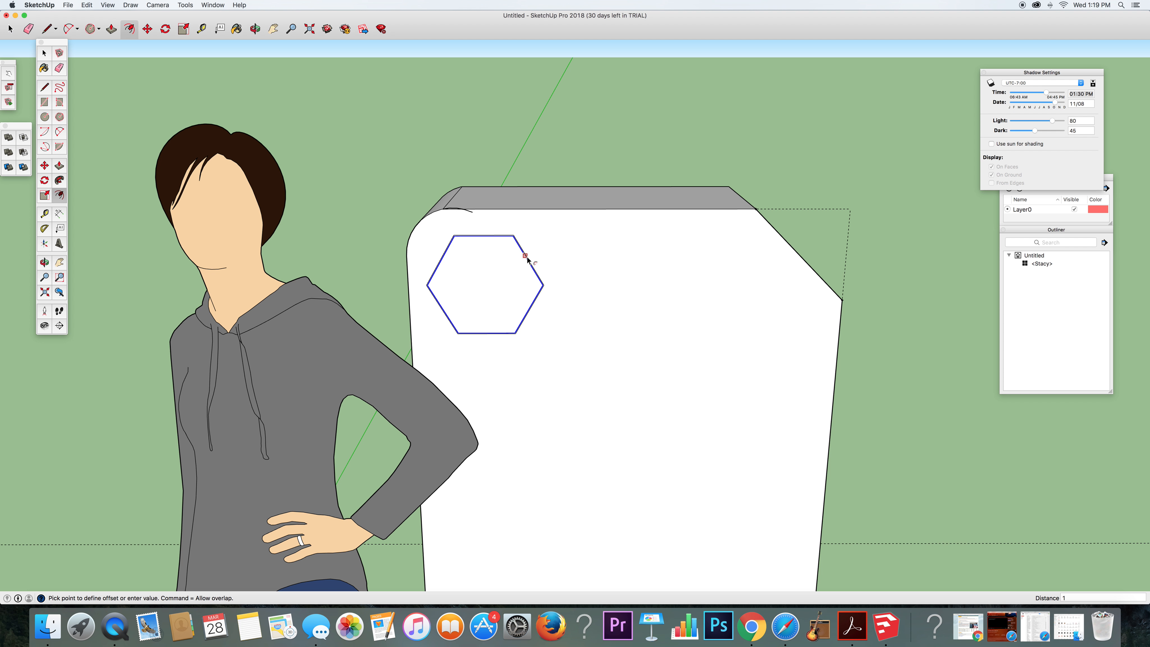
key("Return")
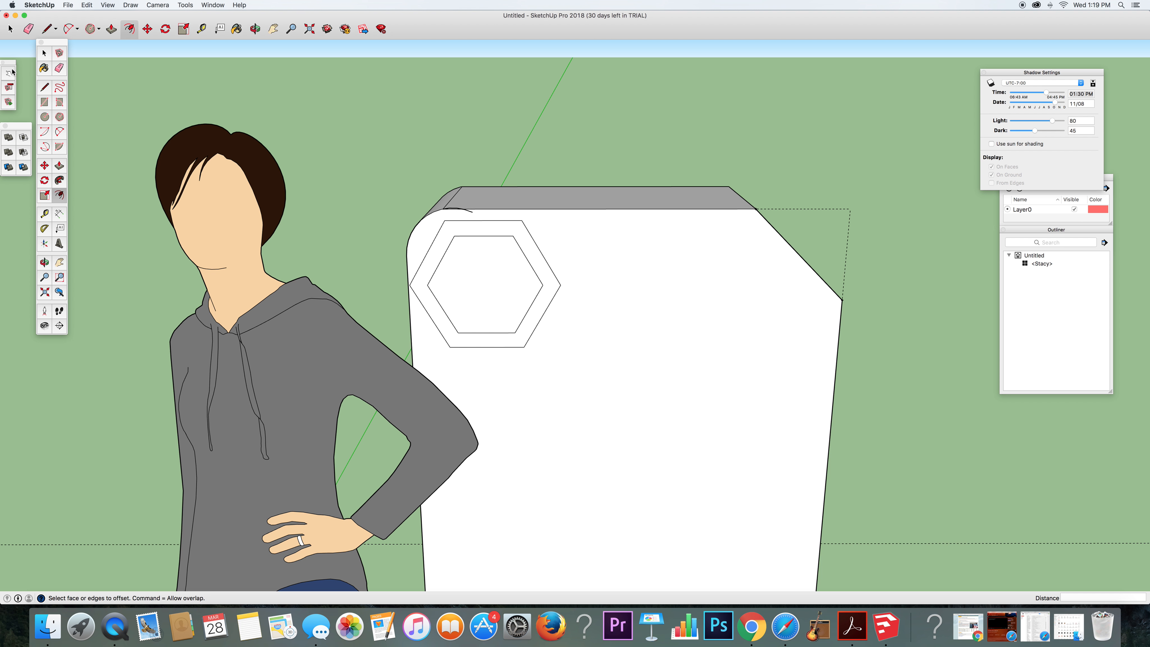
- Push the ring between the two hexagons 4" into the block
left_click(111, 32)
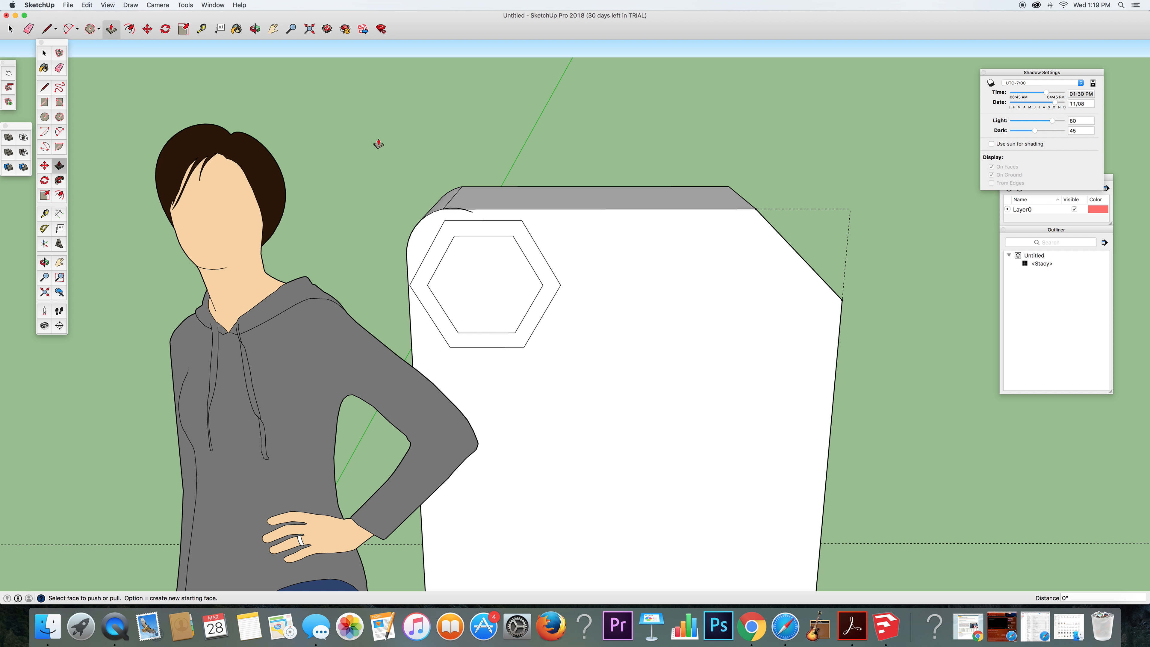
left_click(491, 223)
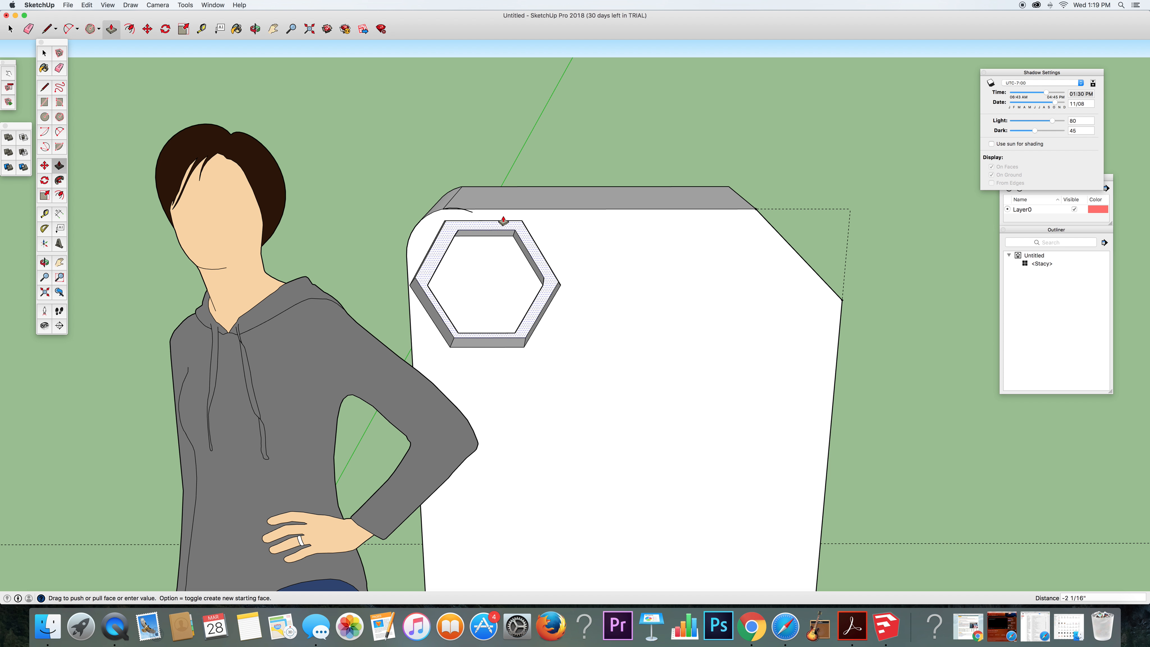
left_click(506, 219)
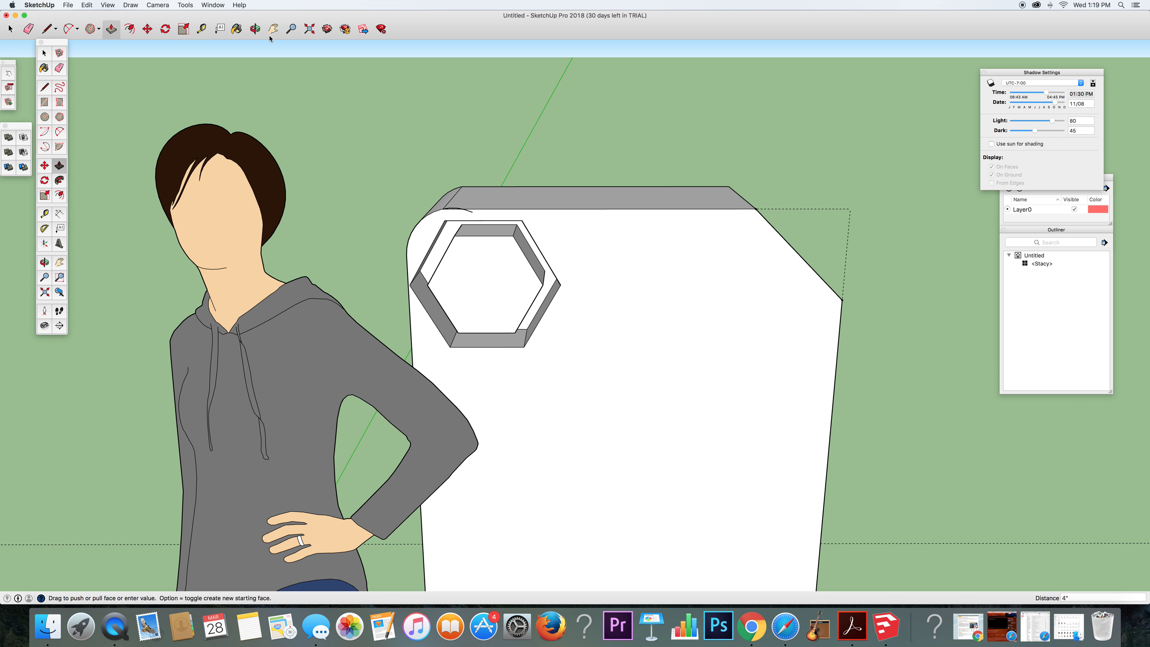
- Draw a circle with a radius of .5" on the inner hexagon's face, near its upper corner beside the block's rounded corner
left_click(255, 29)
left_click_drag(553, 226, 595, 256)
scroll(502, 300, "up", 10)
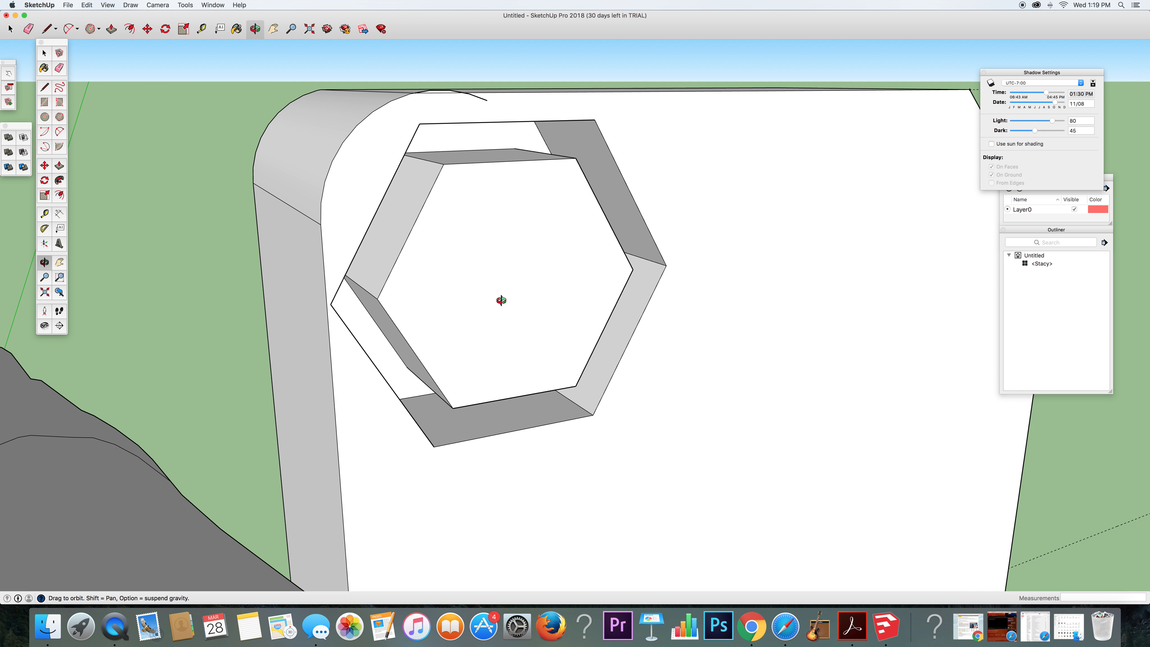
left_click(88, 31)
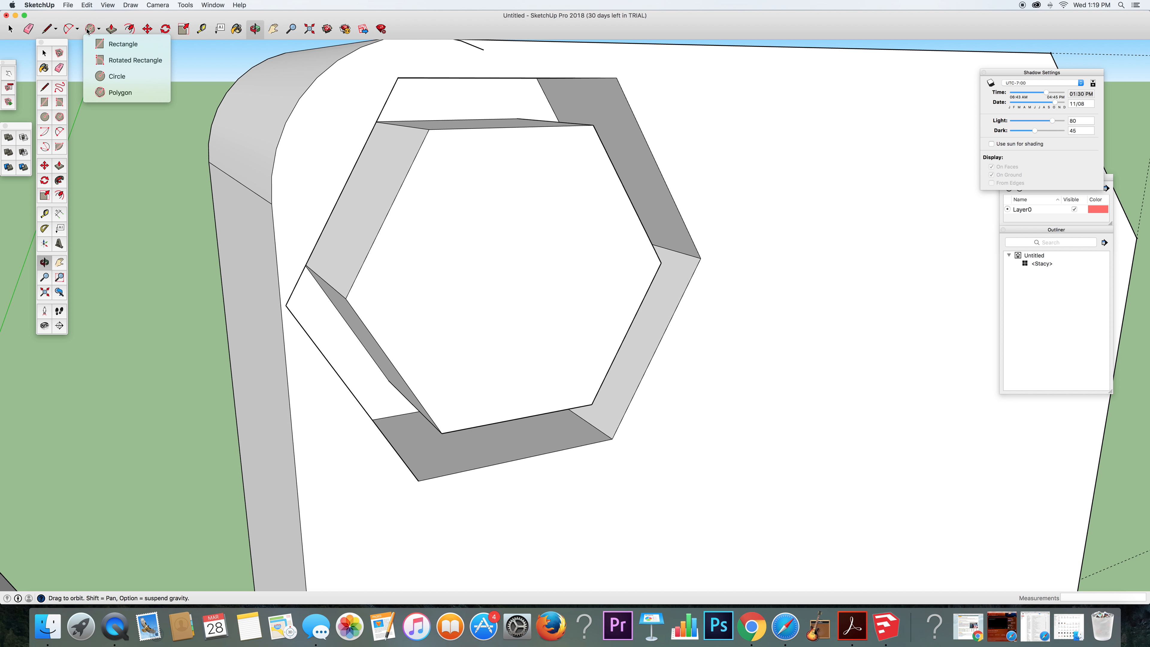
left_click(129, 80)
left_click(442, 155)
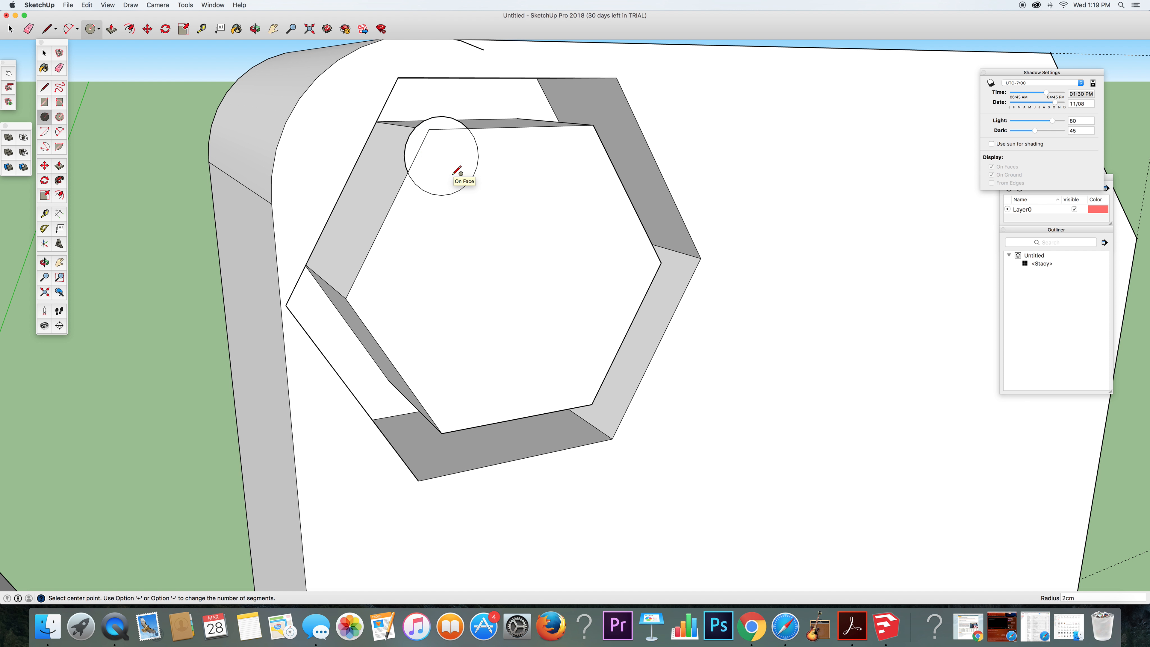
key("Escape")
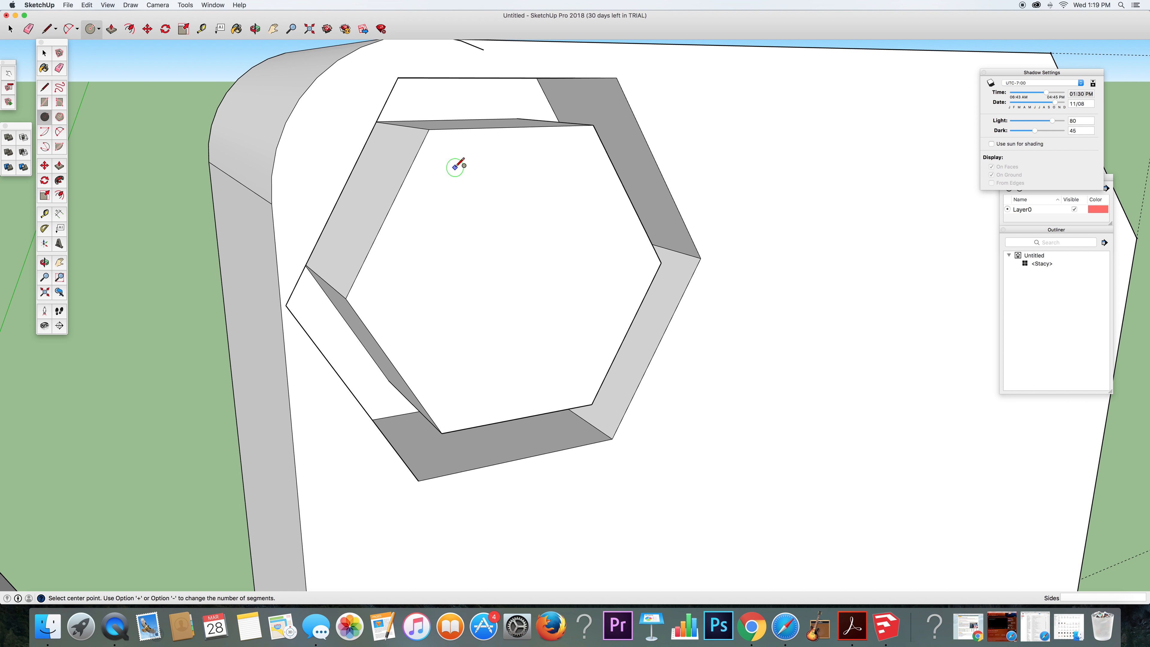
left_click(442, 171)
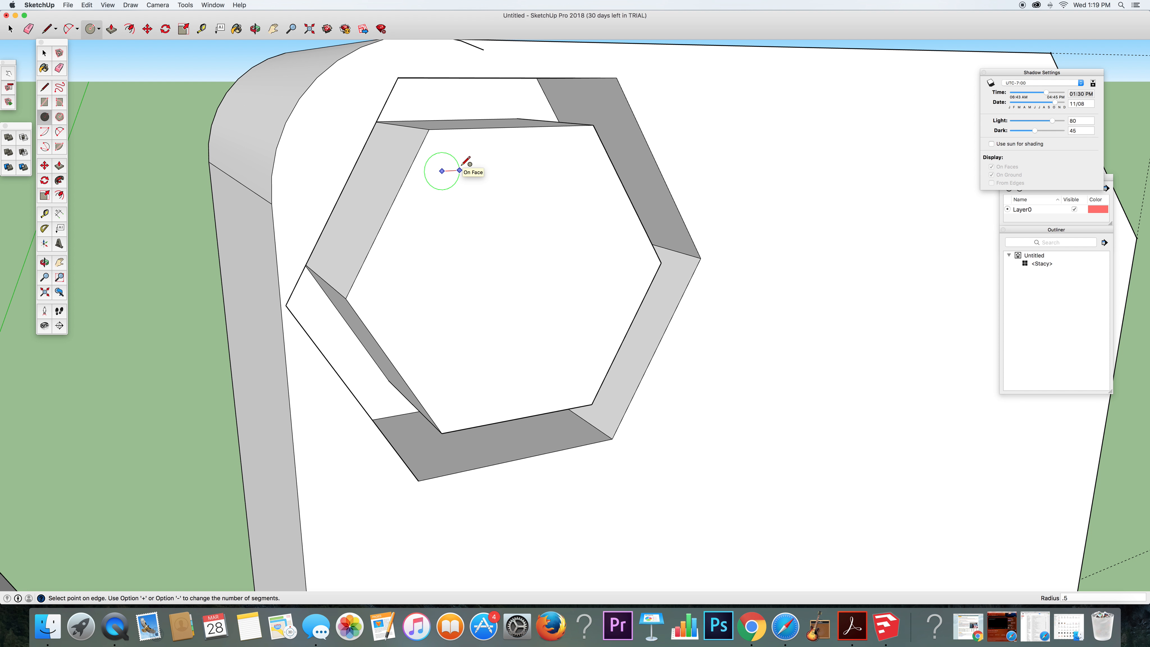
key("Return")
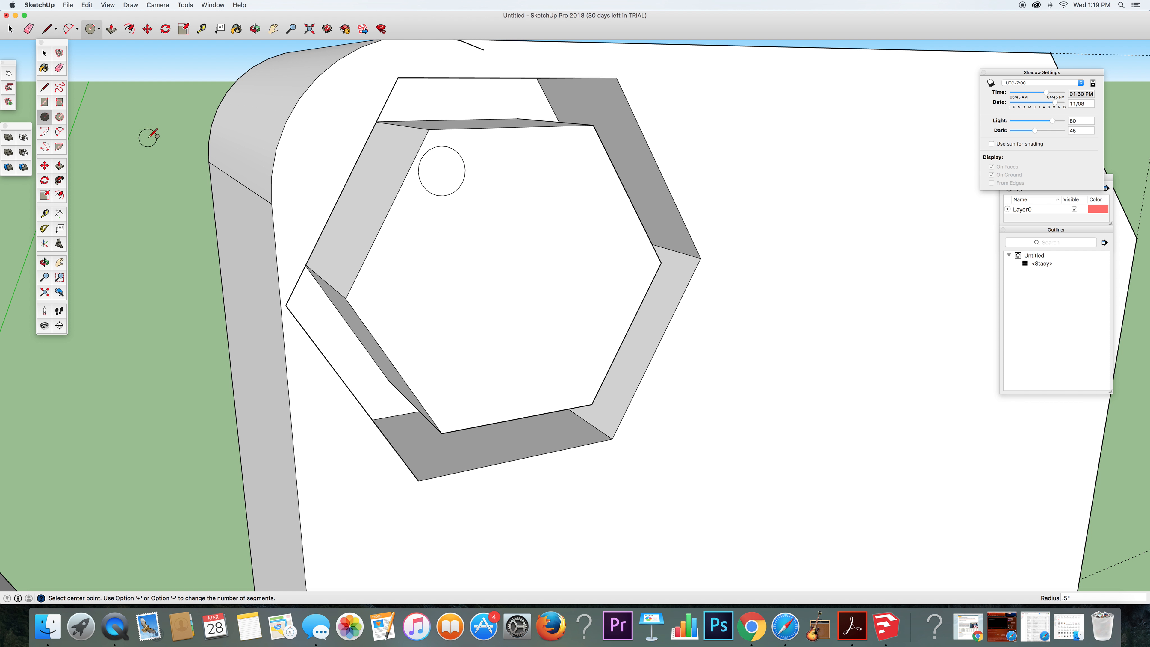
- Try pushing the circle into the hexagon as a hole, and undo it
left_click(113, 30)
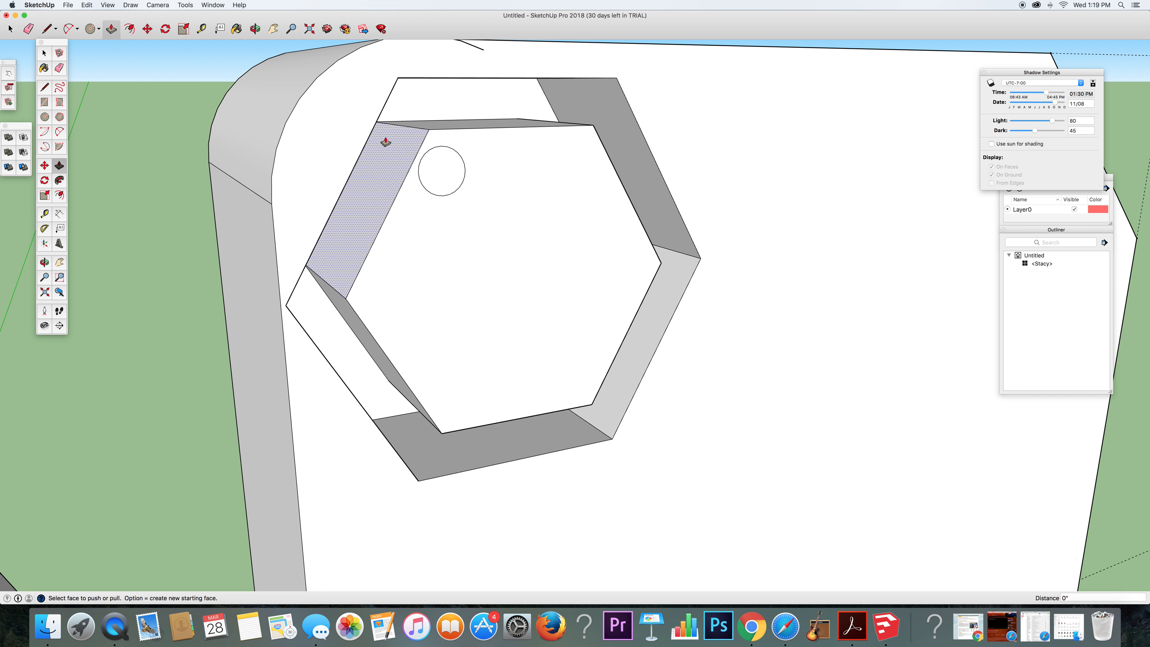
left_click(444, 180)
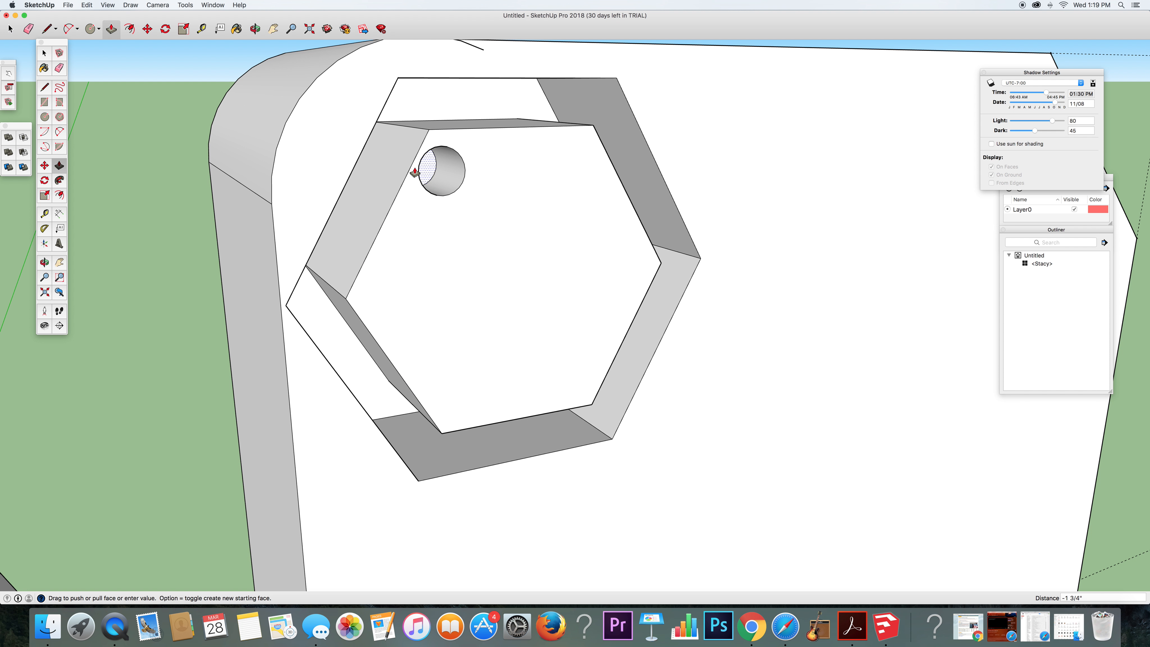
left_click(416, 172)
key("Return")
left_click(10, 29)
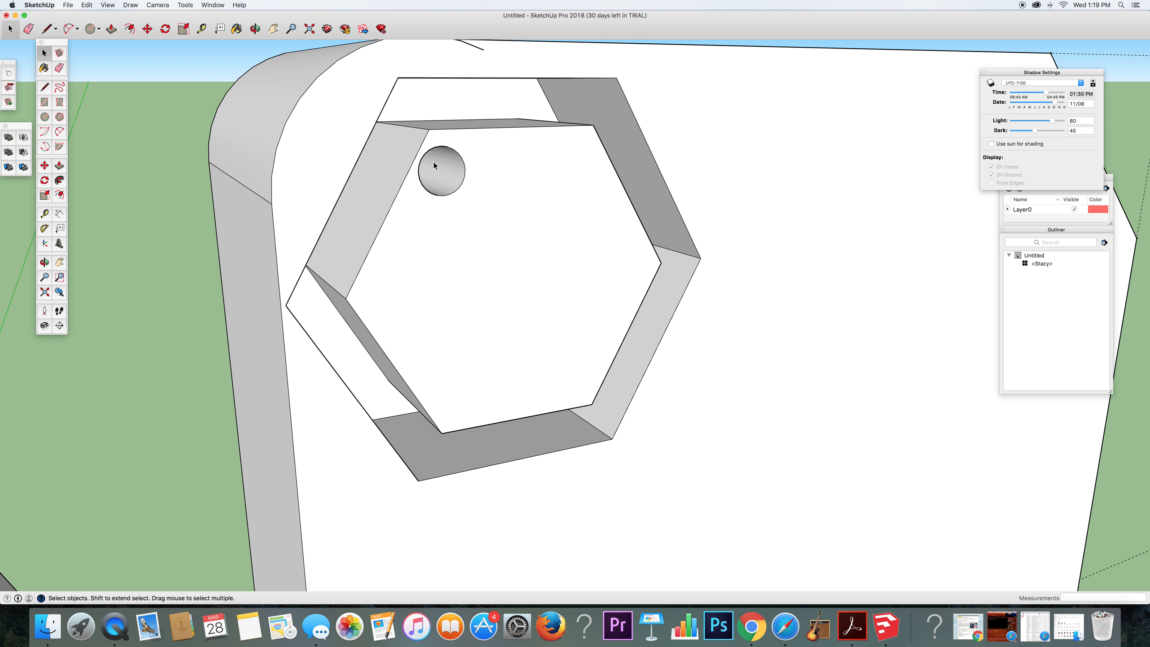
key("super+z")
- Try selecting only the circle's face and edge and pasting a copy of them onto the hexagon
left_click(429, 178)
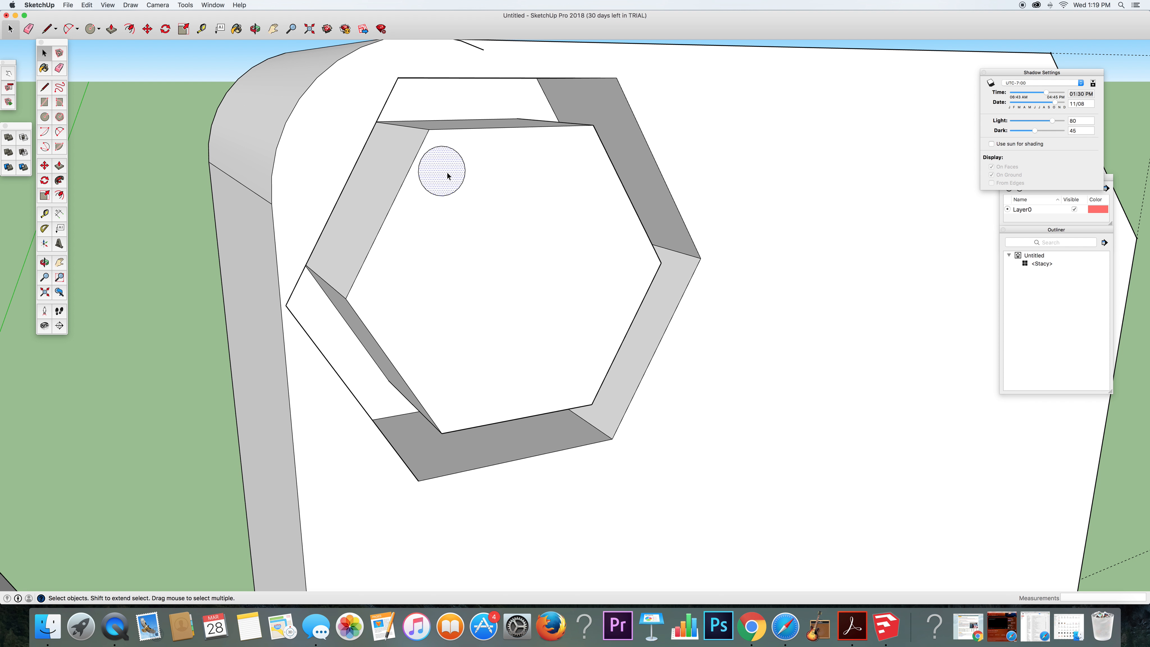
left_click_drag(483, 207, 450, 197)
left_click_drag(417, 162, 413, 149)
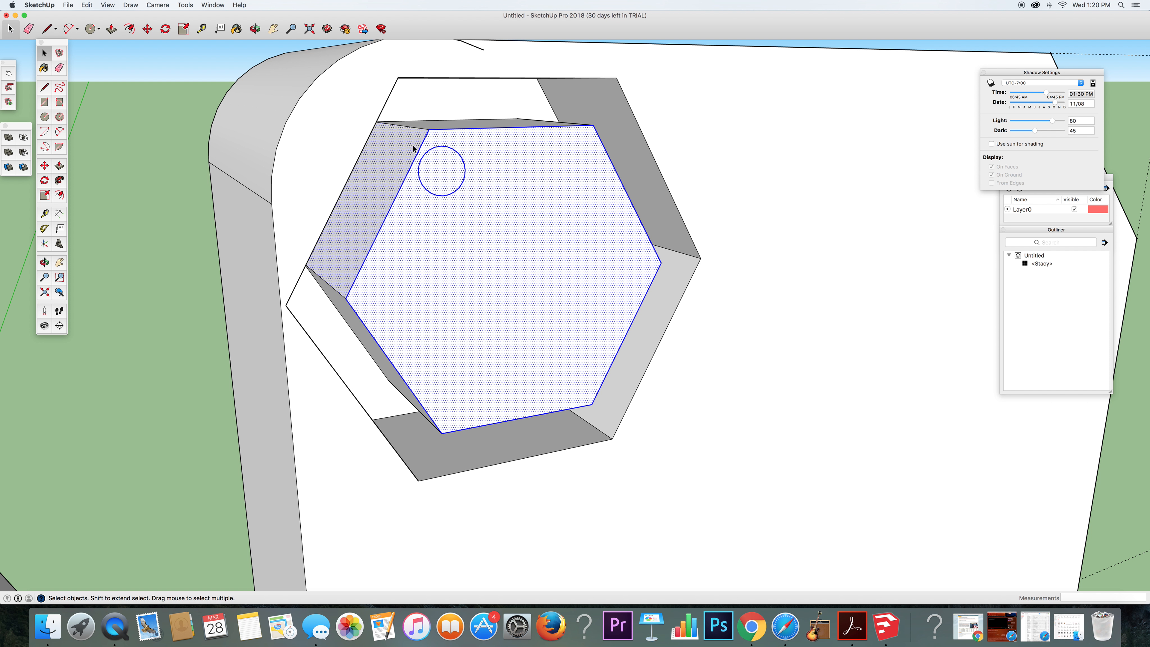
left_click(500, 204, "shift")
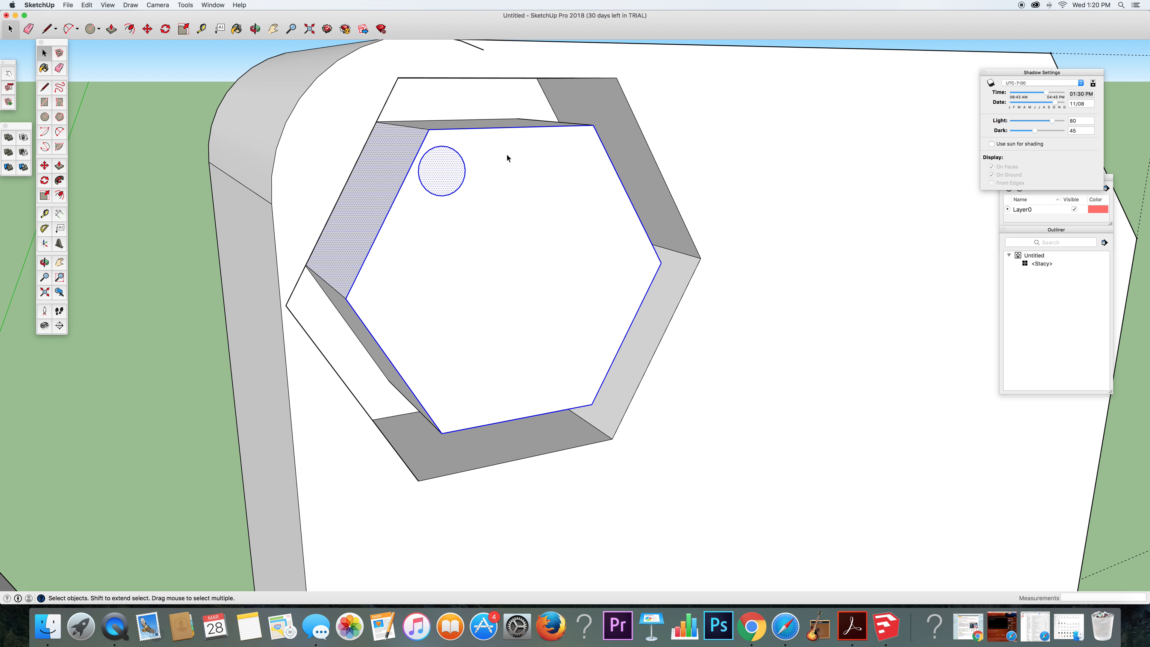
left_click(502, 132, "shift")
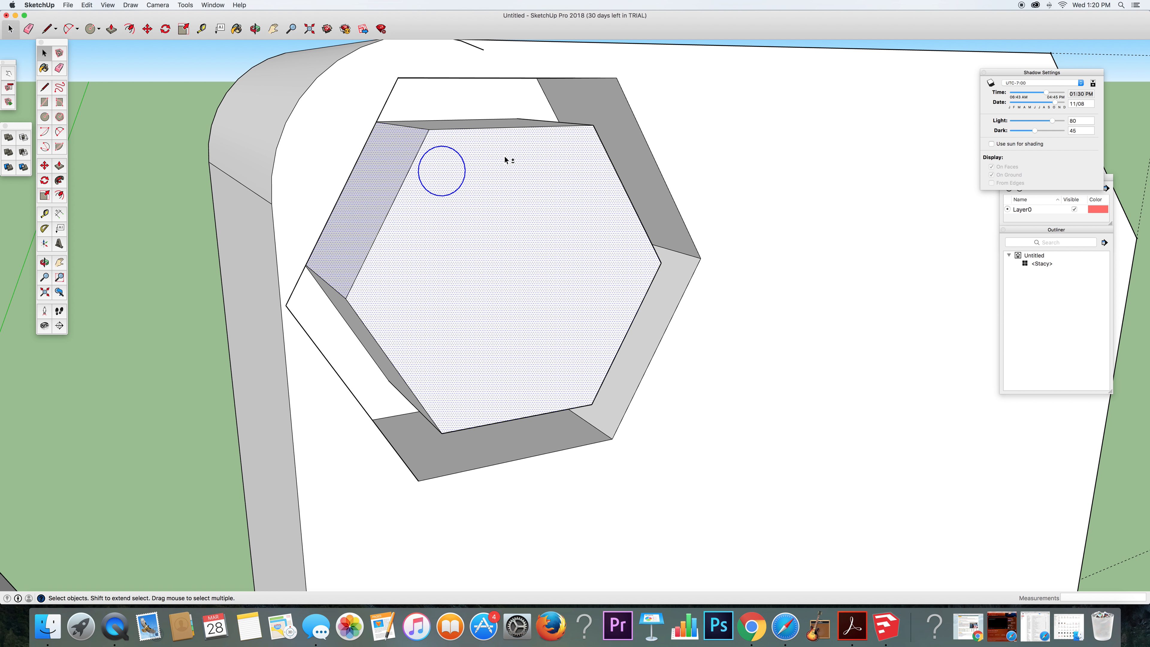
left_click(505, 160, "shift")
left_click(370, 200, "shift")
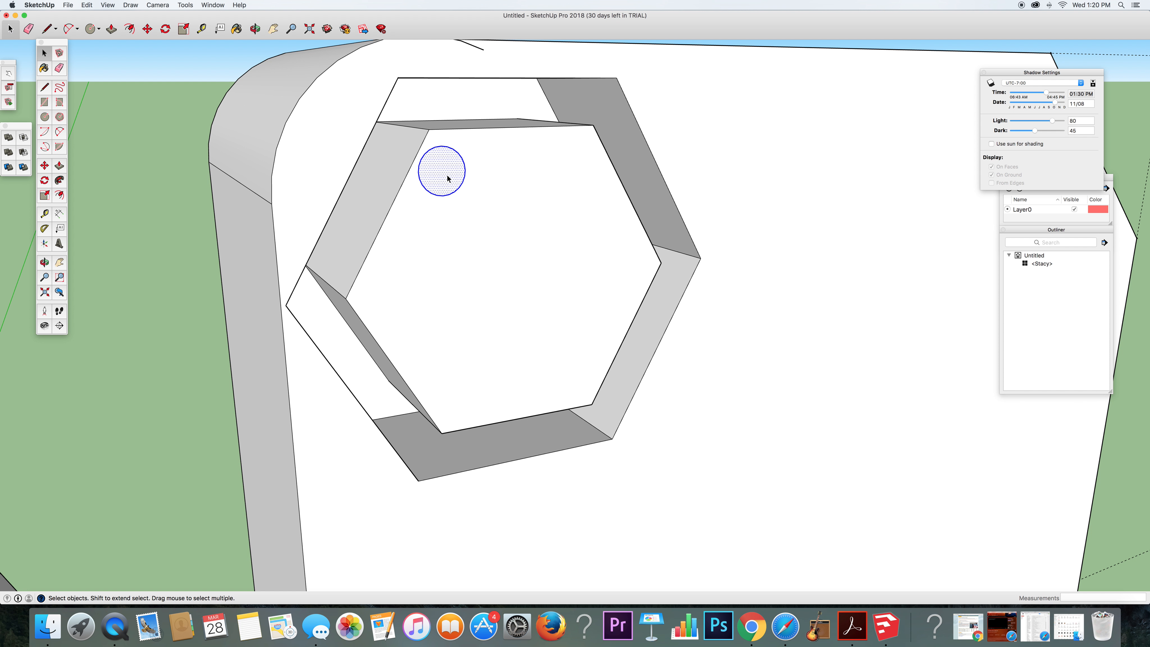
key("super+c")
key("super+v")
- Undo the paste and the operations before it, and redo the ring's push and the circle
key("super+z")
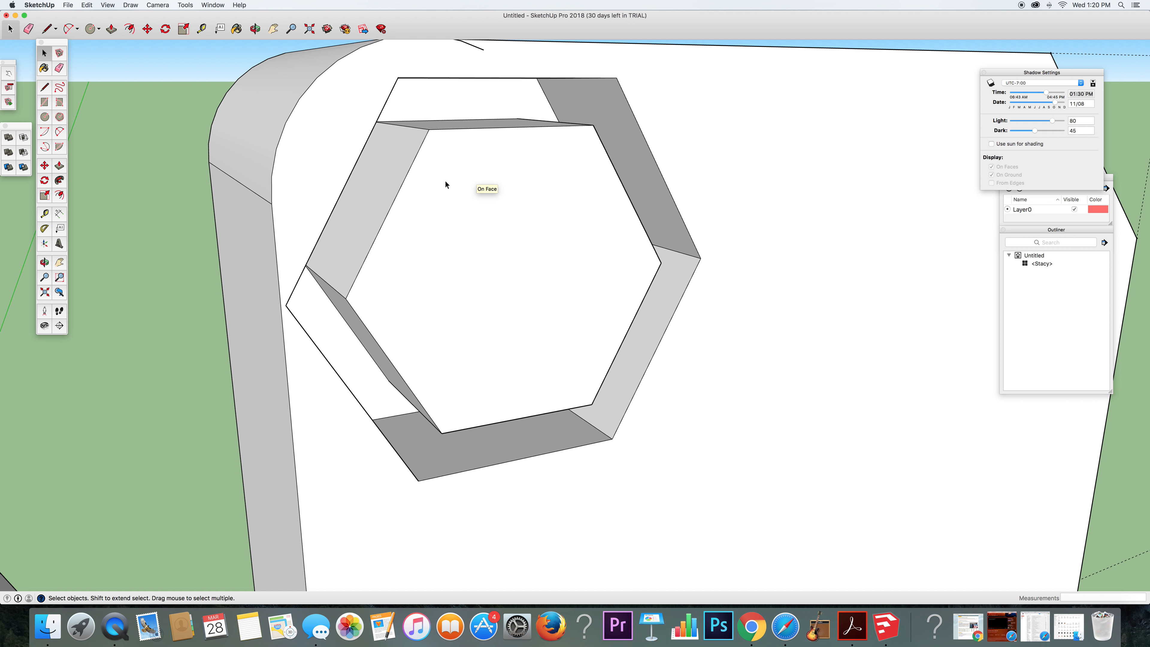
key("super+z")
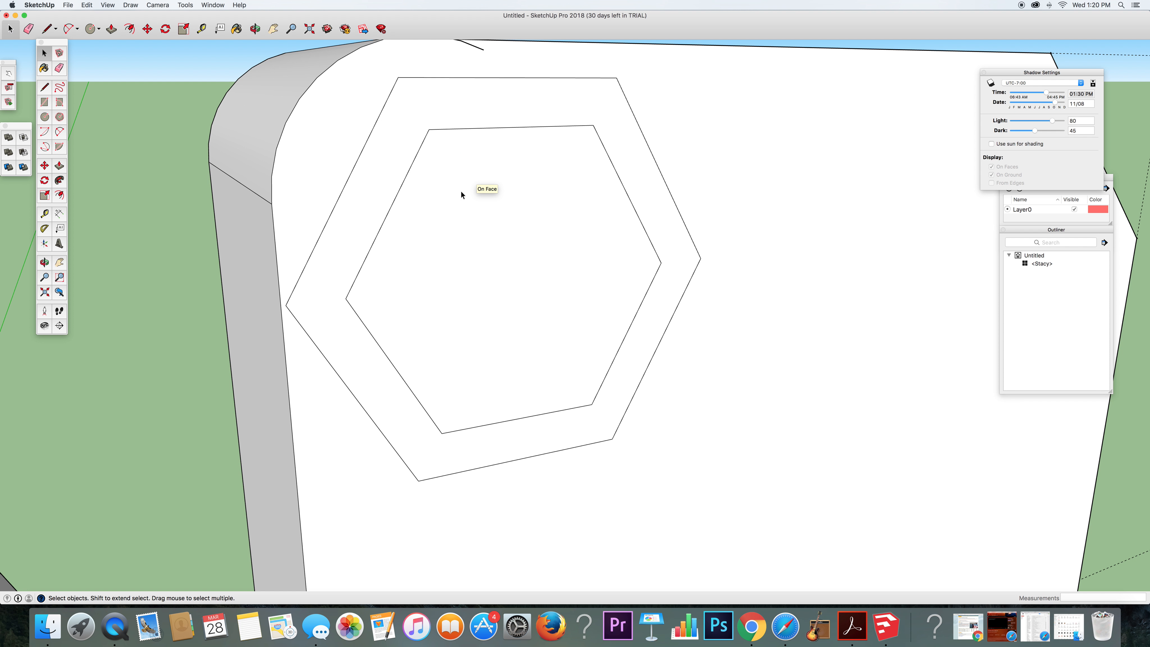
left_click(86, 5)
left_click(90, 6)
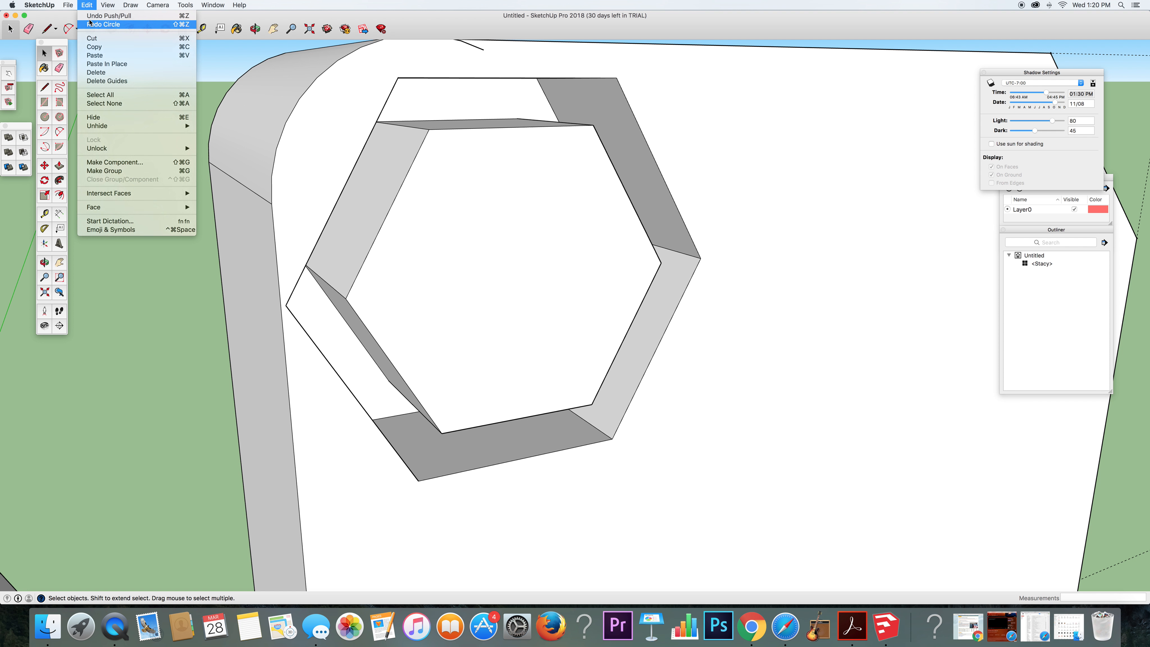
left_click(91, 24)
- Copy the circle's face and edge, and paste a copy diagonally below the original, toward the hexagon's middle
left_click(447, 193)
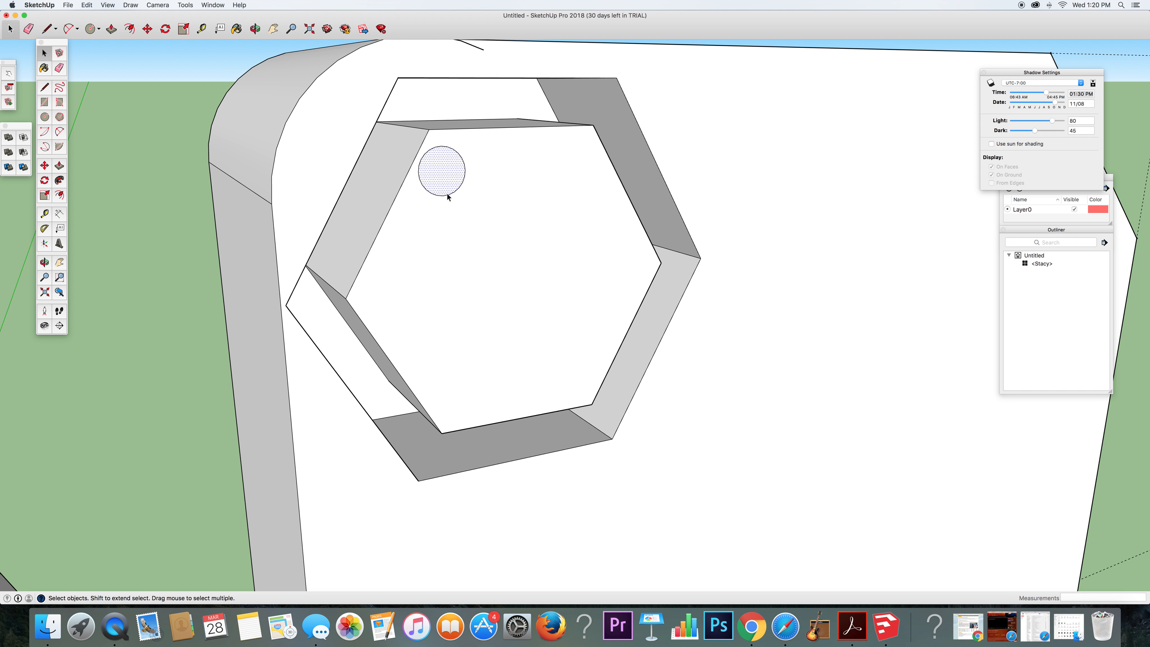
right_click(447, 196)
left_click(483, 179)
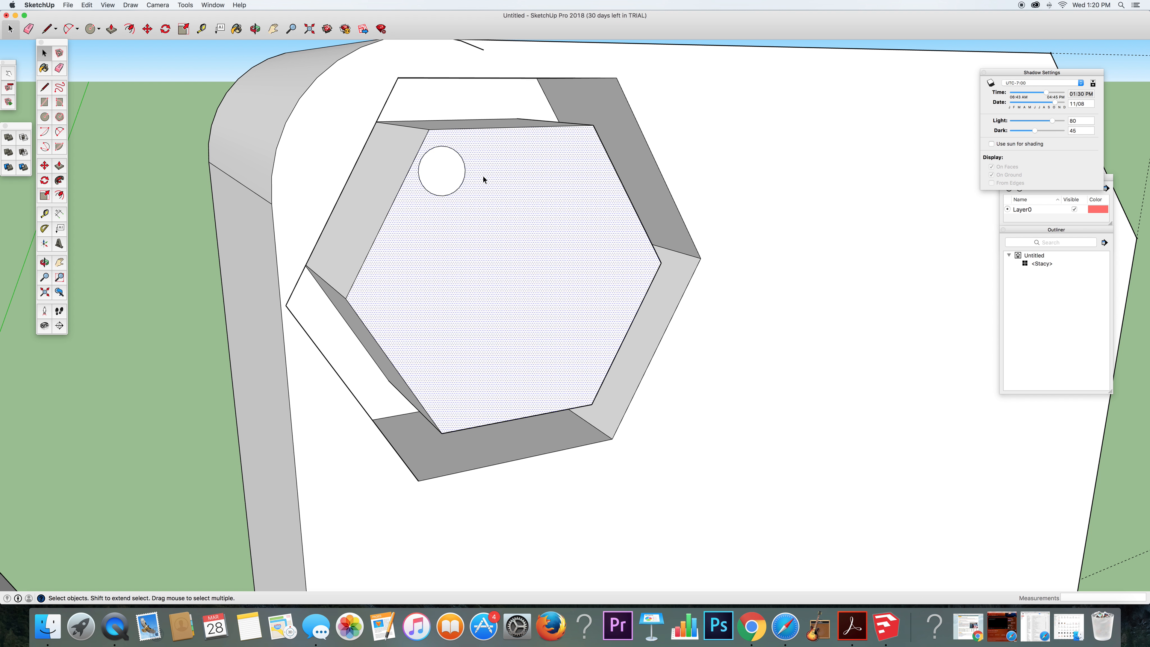
left_click(442, 175)
left_click(467, 174, "shift")
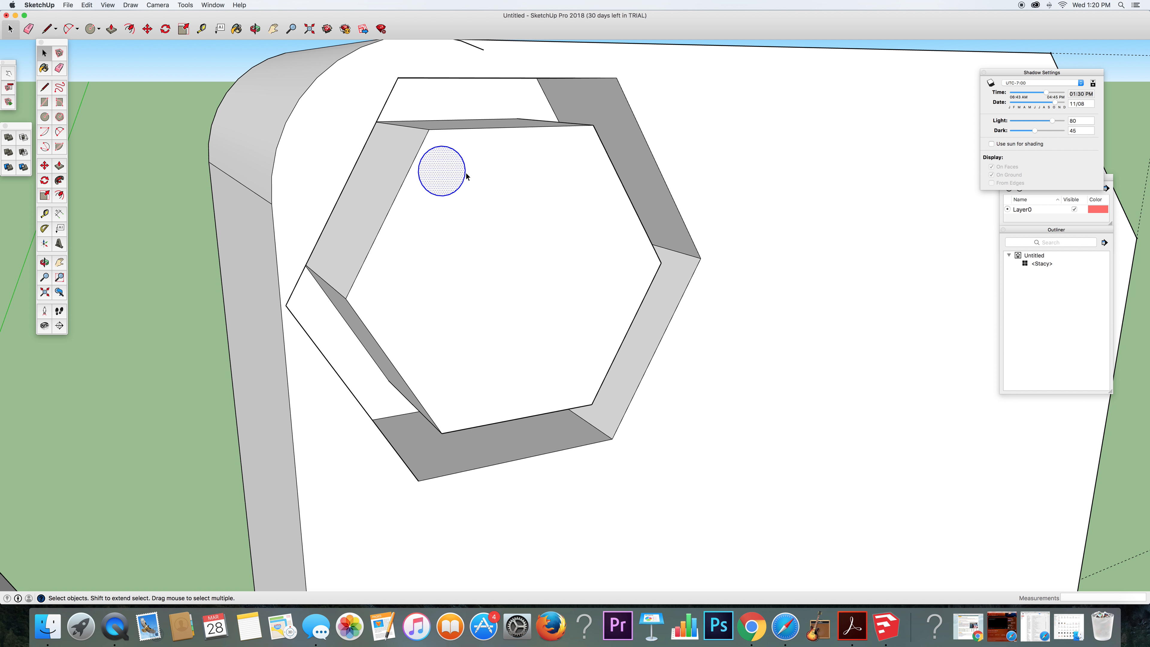
key("super+c")
key("super+v")
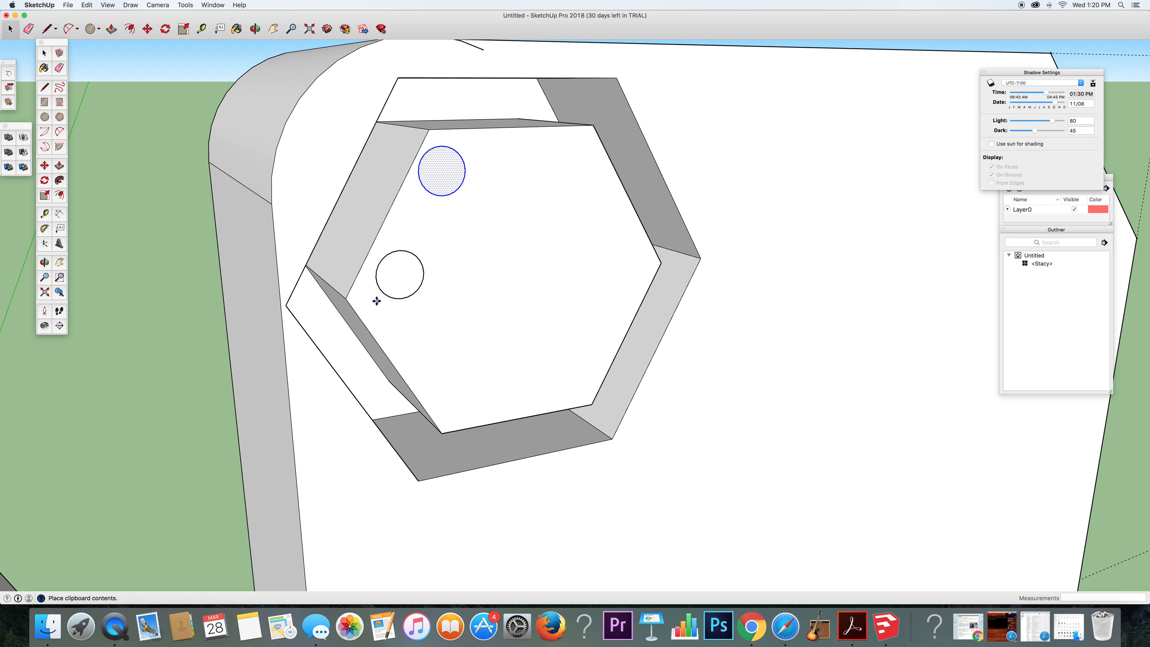
left_click(455, 238)
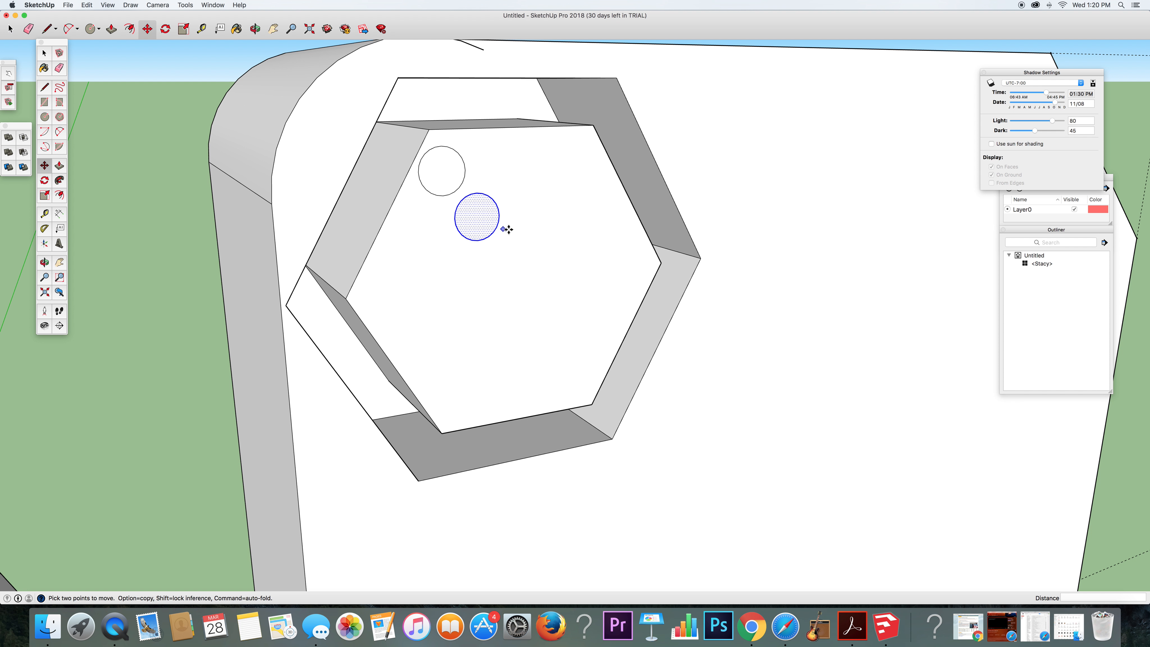
- Paste three more copies of the circle to form staggered rows of three above and two below on the hexagon
key("super+v")
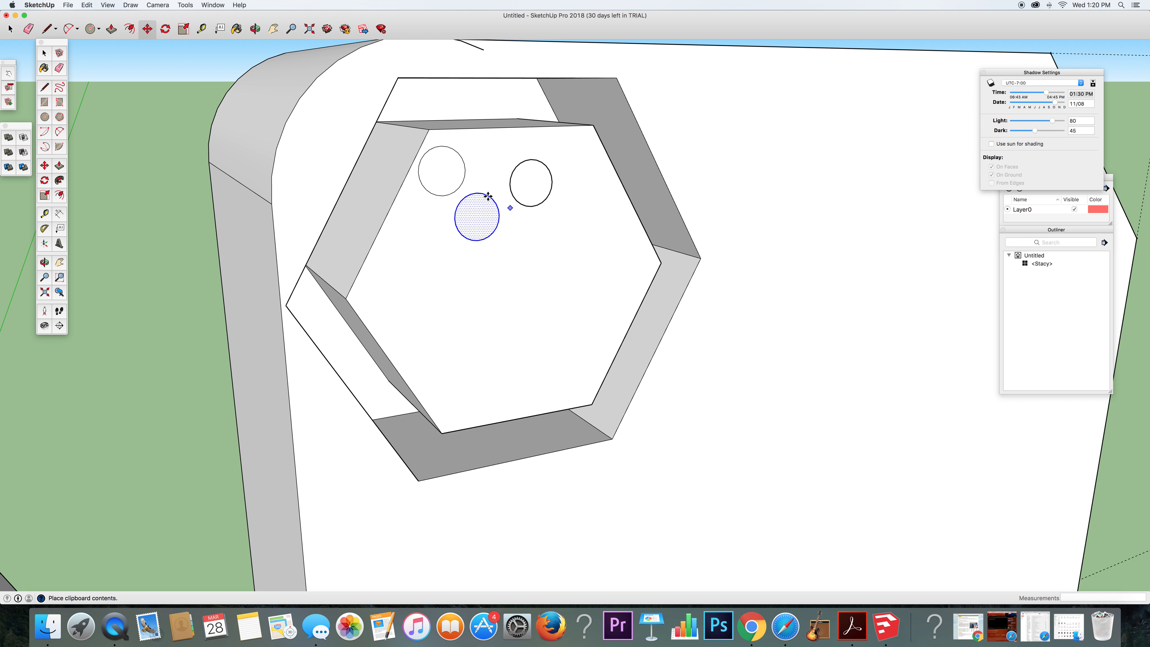
left_click(483, 194)
key("super+v")
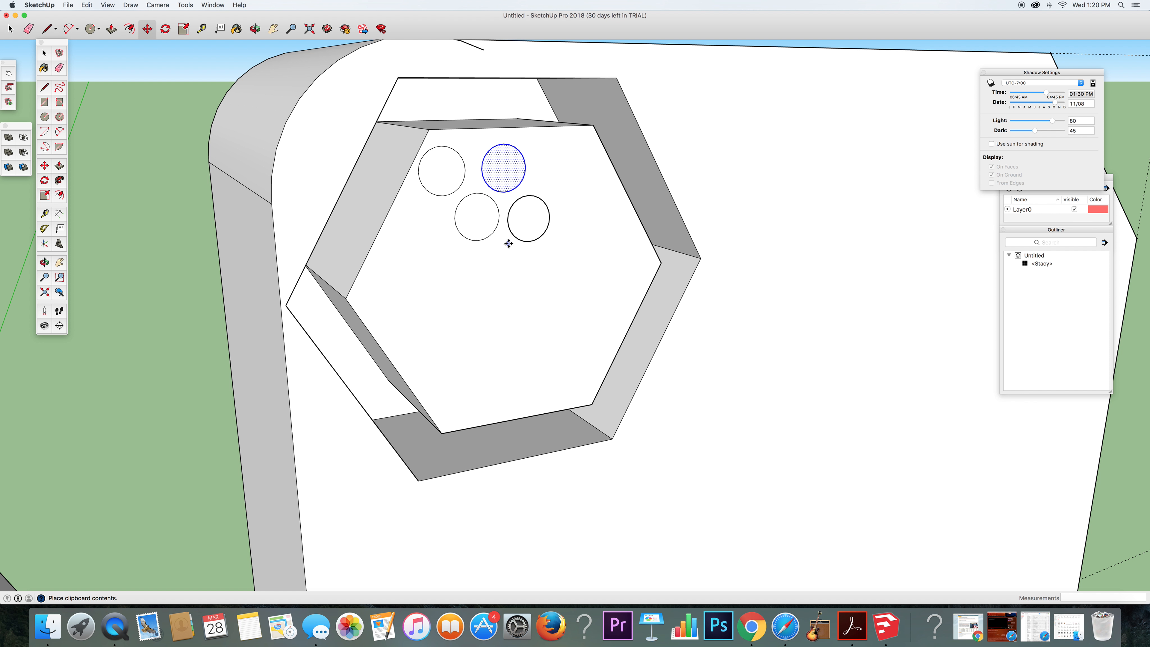
left_click(534, 245)
key("super+v")
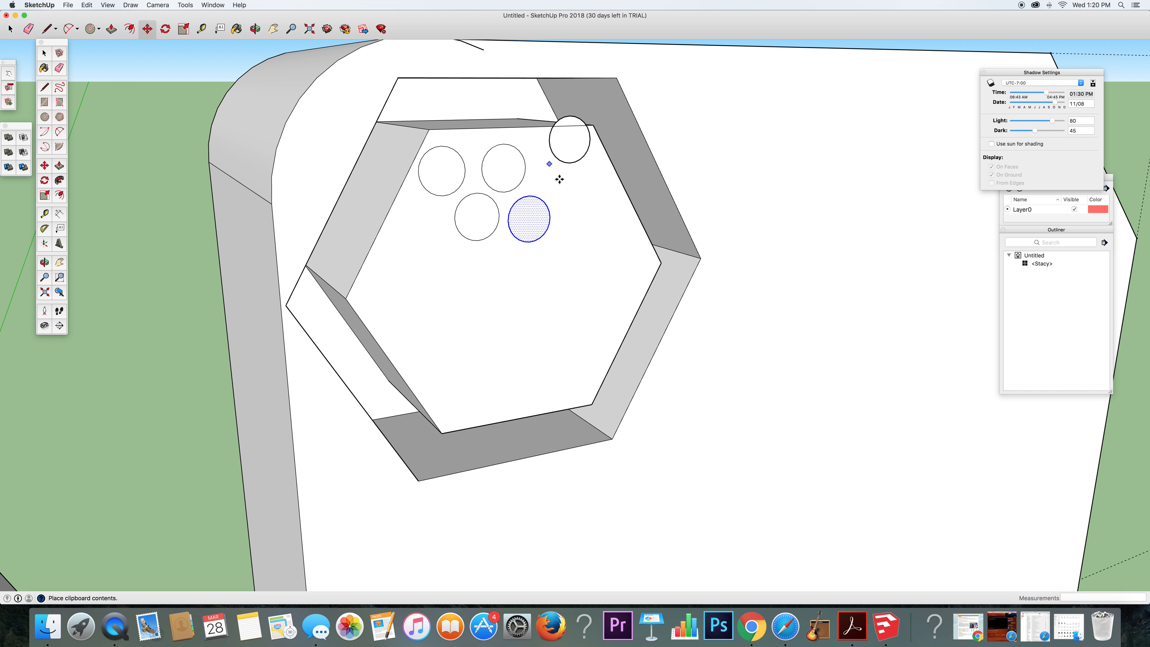
left_click(542, 187)
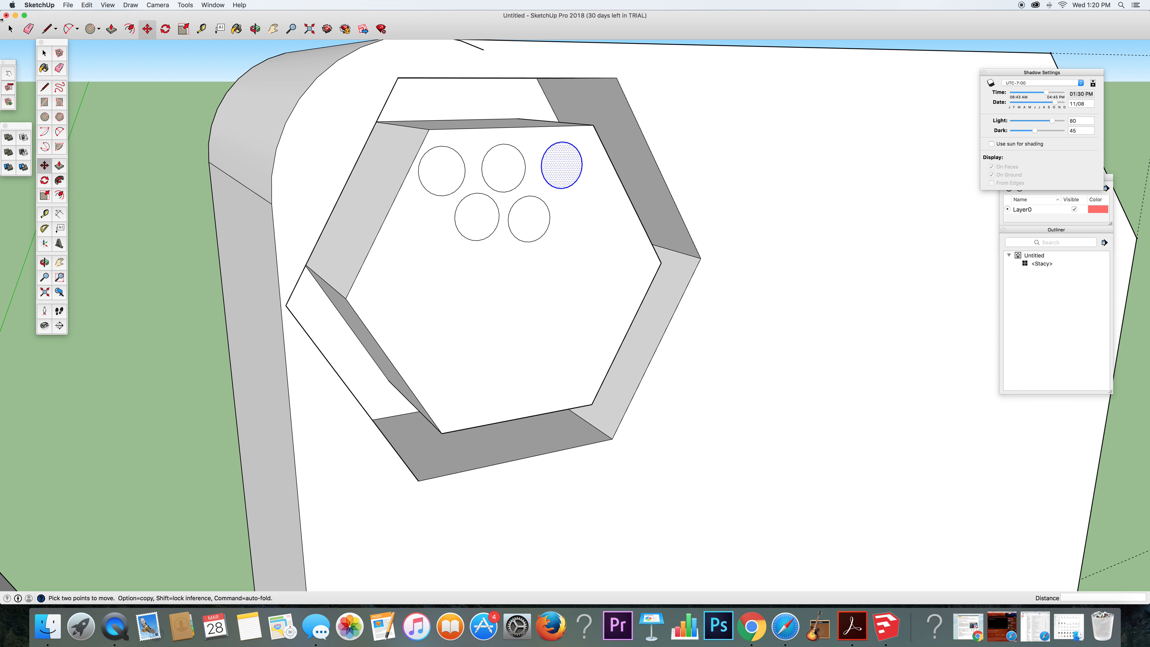
- Try to push or pull all five selected circle faces together, and undo the pull
left_click(9, 30)
left_click(463, 170, "shift")
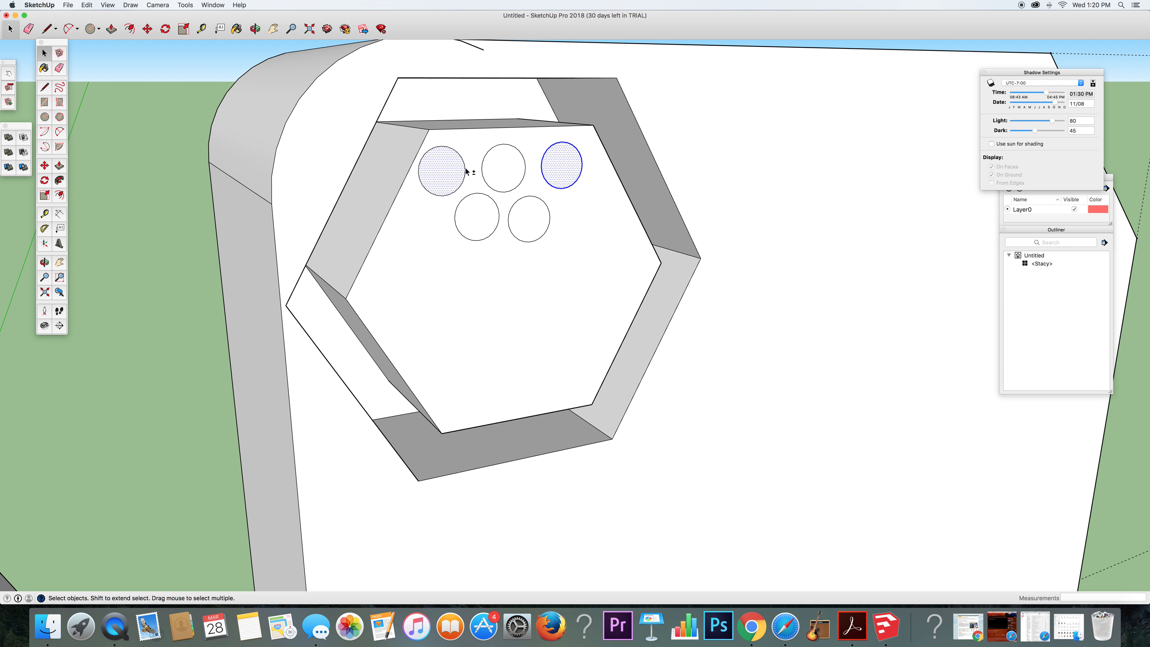
left_click(510, 174, "shift")
left_click(531, 222, "shift")
left_click(478, 220, "shift")
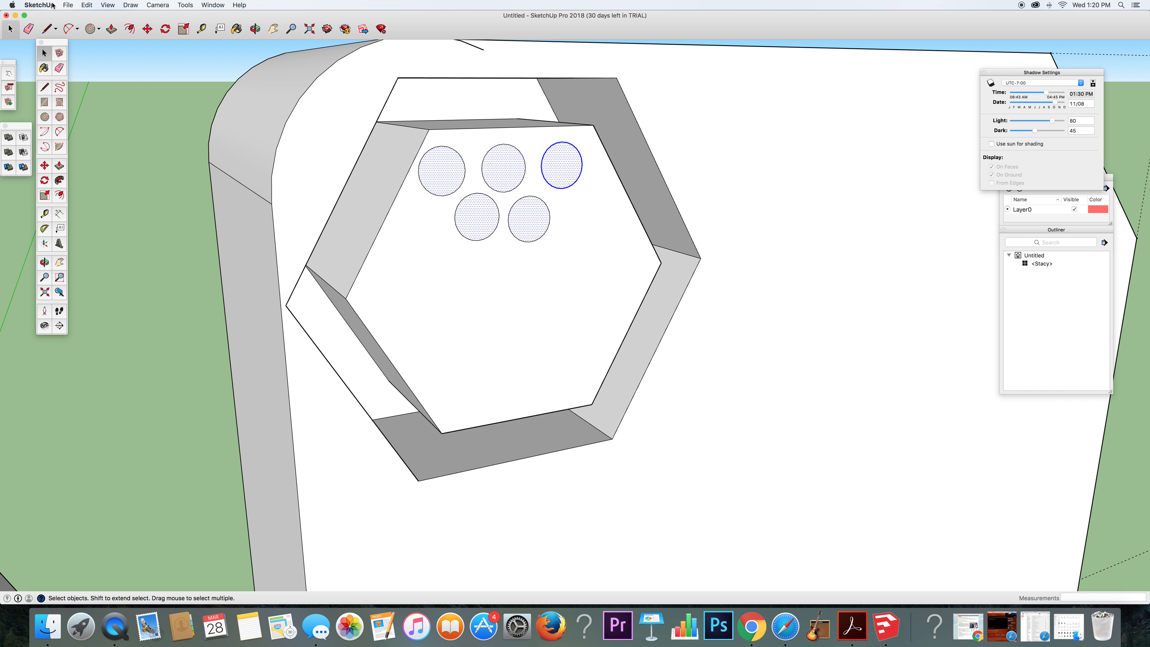
left_click(111, 29)
left_click(442, 173)
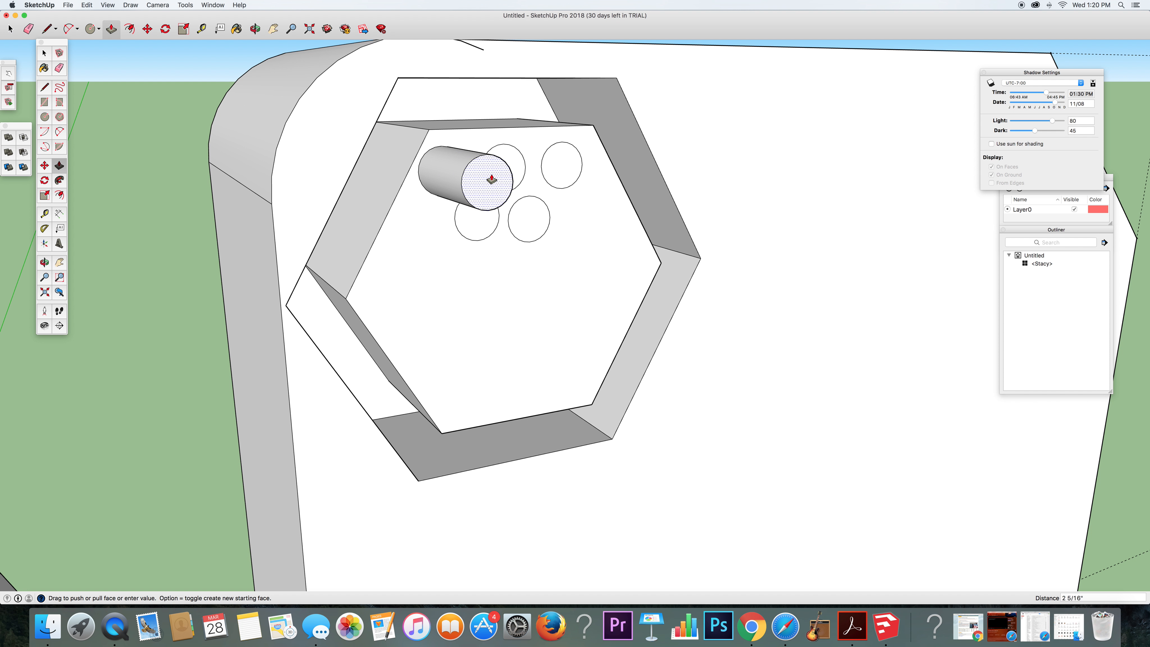
key("super+z")
- Retry Push/Pull on the circle faces, and undo back through the last two circle pastes
left_click(446, 174)
key("alt")
left_click(444, 170)
left_click(503, 170)
key("super+z")
left_click(524, 205)
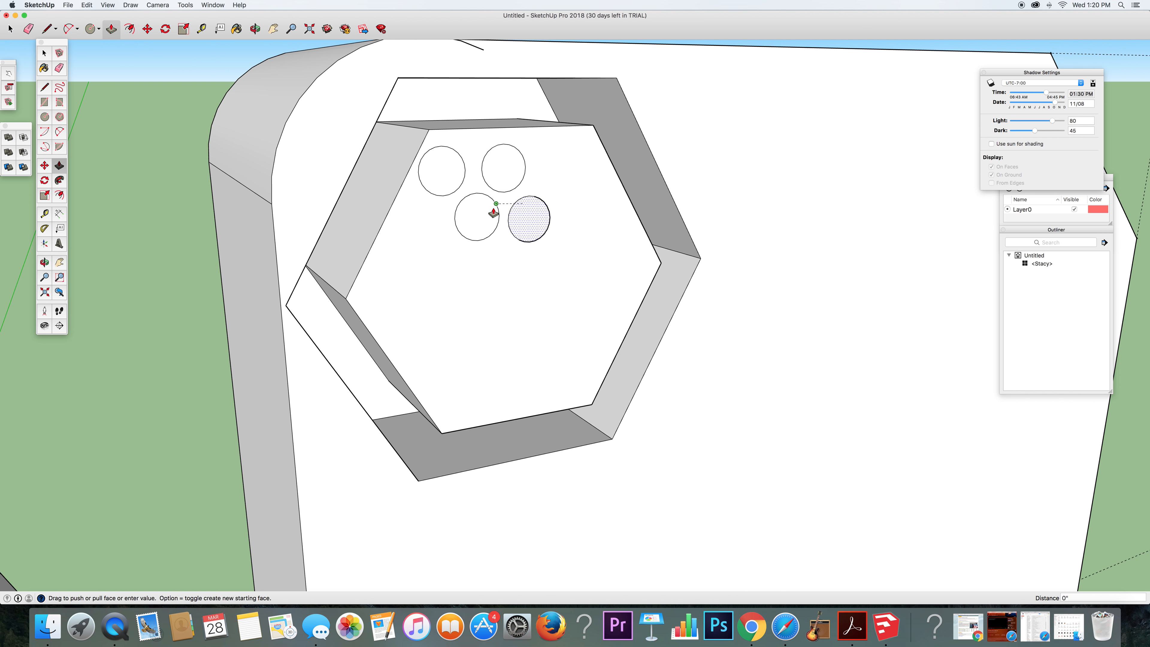
key("super+z")
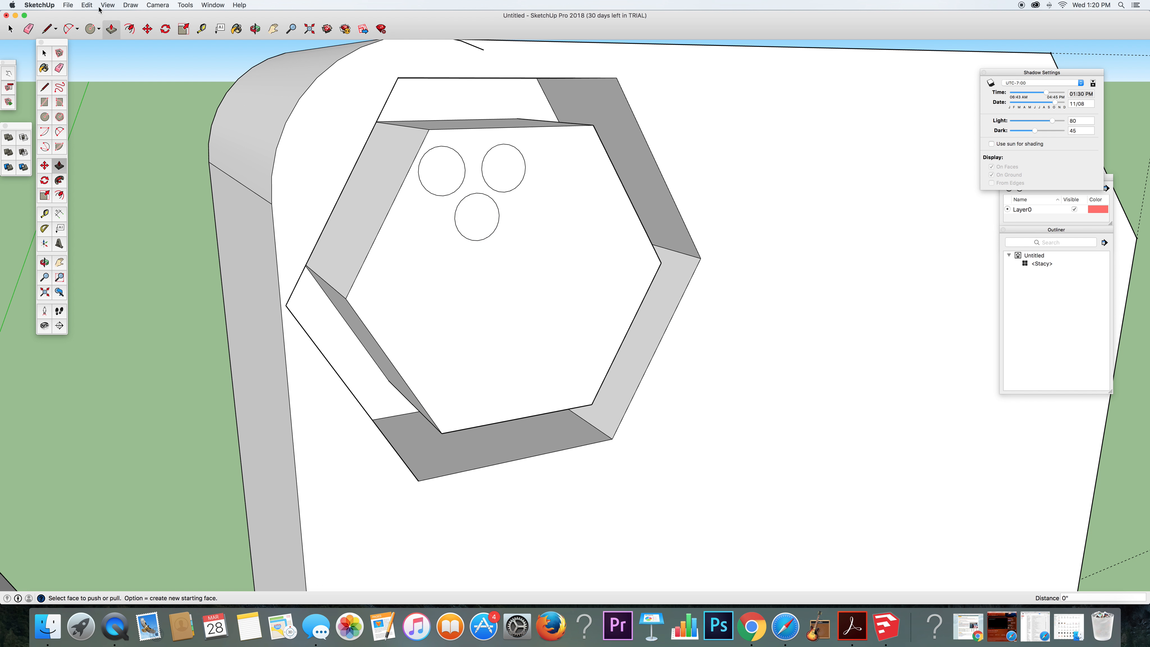
- Redo the paste of the second circle in the lower row, restoring it again after another Push/Pull attempt
left_click(86, 5)
left_click(102, 24)
left_click(84, 5)
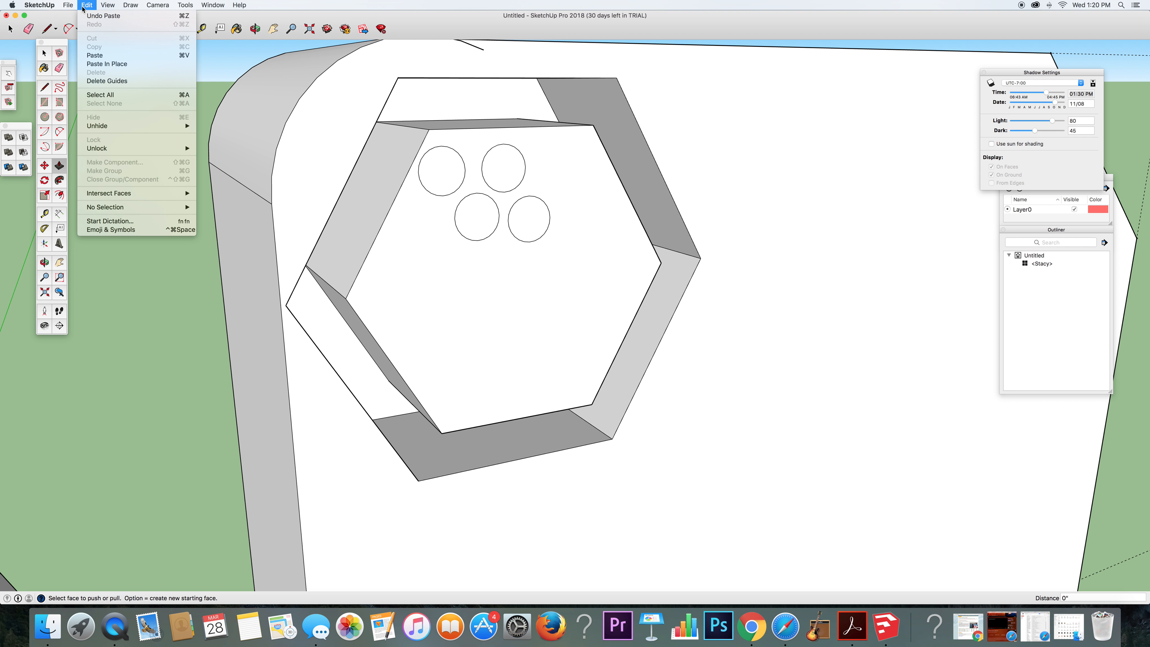
left_click(498, 184)
left_click(506, 180)
key("super+z")
left_click(86, 5)
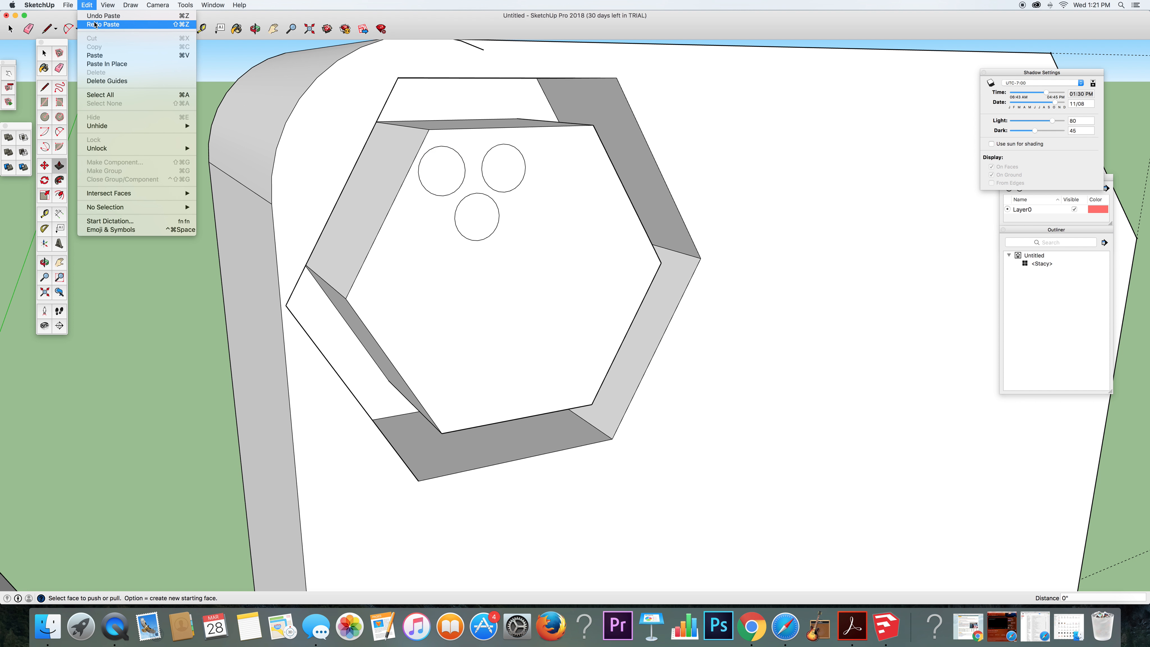
left_click(86, 28)
- Try selecting the four circle faces together for a combined Push/Pull
left_click(10, 29)
left_click(532, 223)
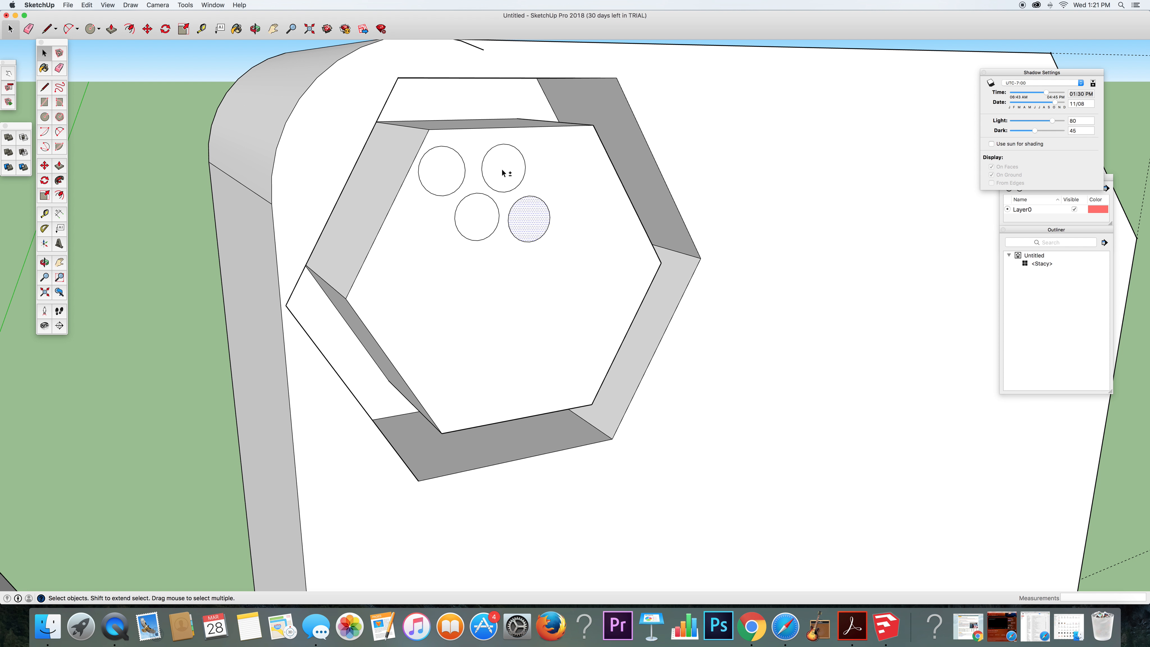
left_click(505, 171, "shift")
left_click(484, 211, "shift")
left_click(438, 177, "shift")
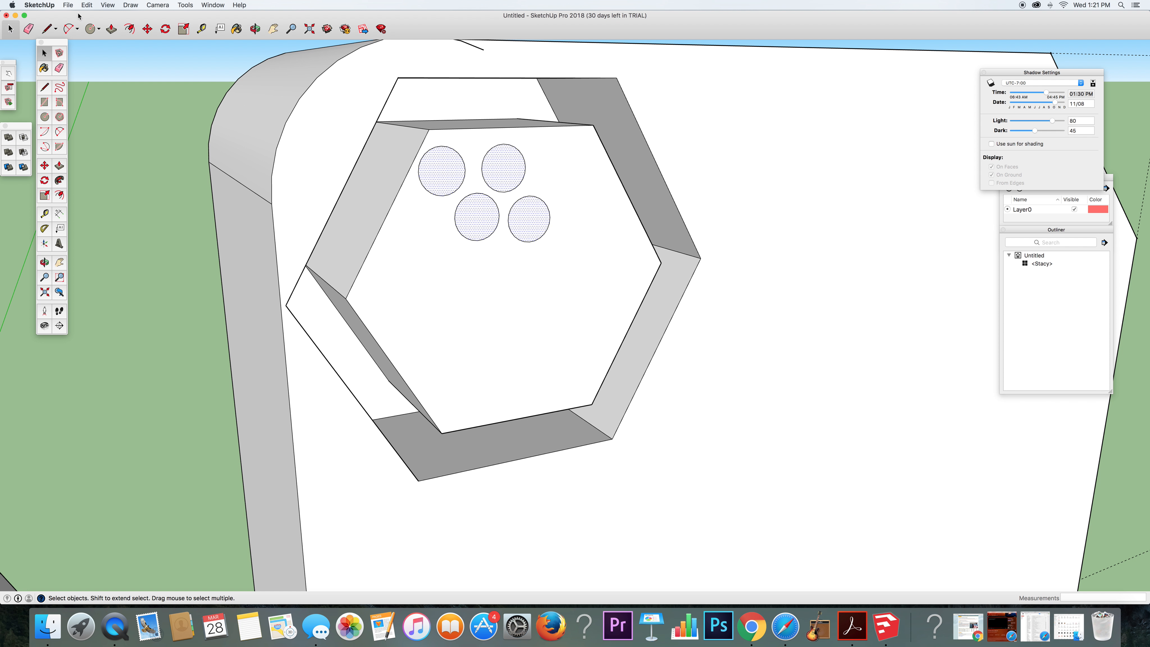
- Push the two circles of the lower row into the hexagon as holes, the right one 4" deep
left_click(111, 29)
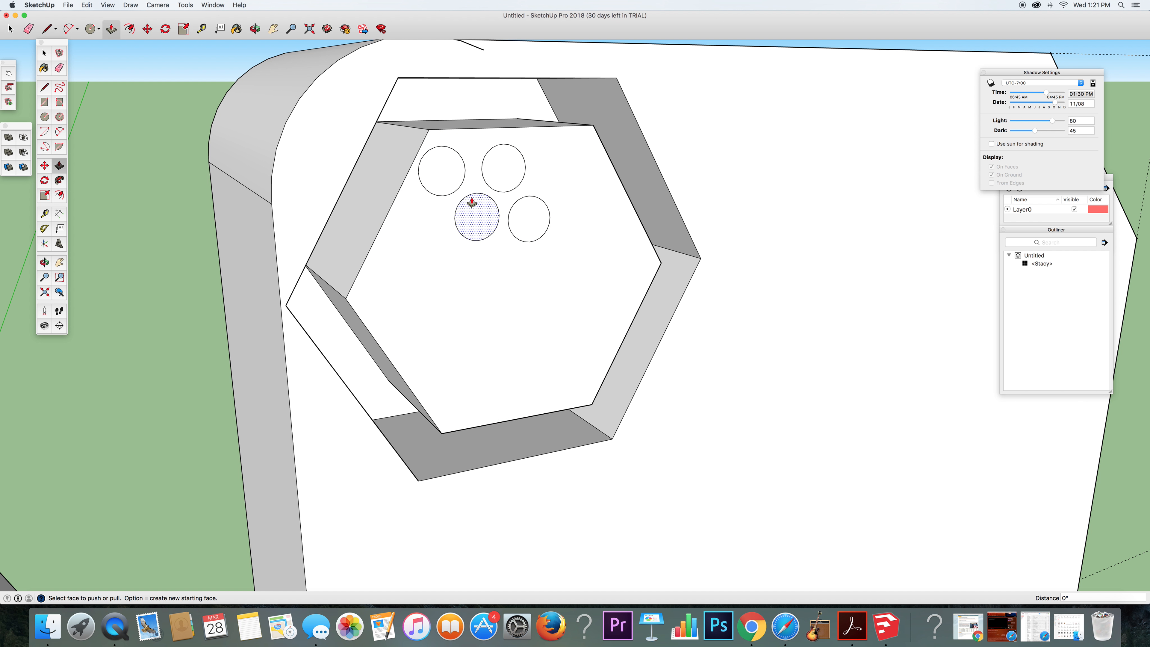
left_click(479, 212)
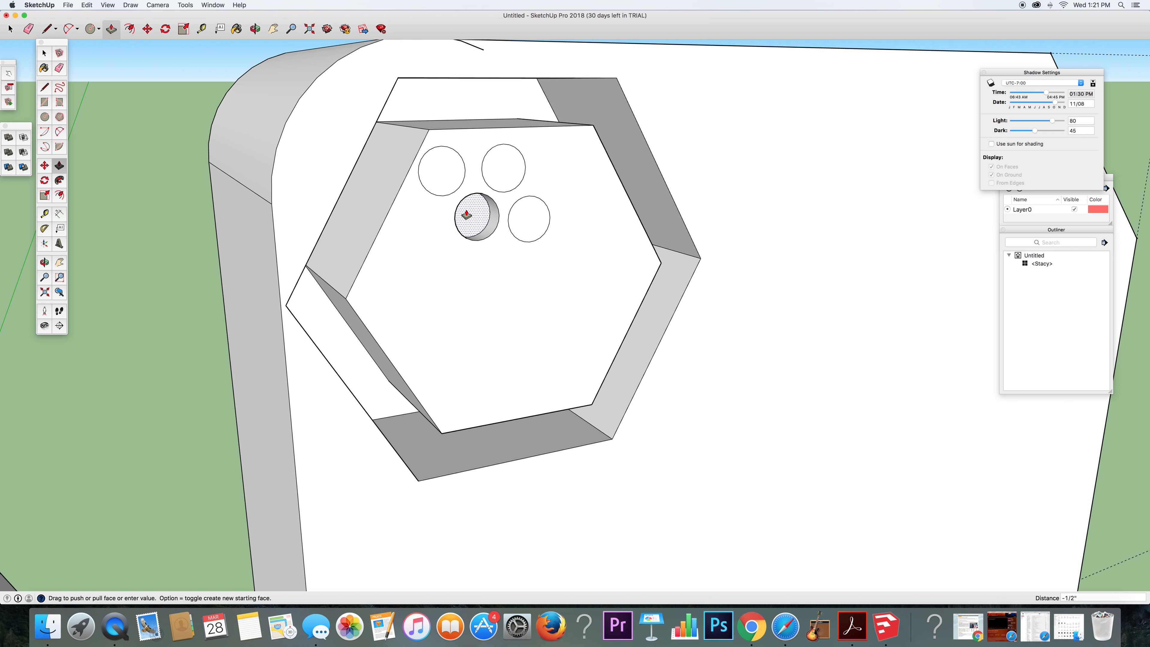
left_click(466, 215)
left_click(531, 220)
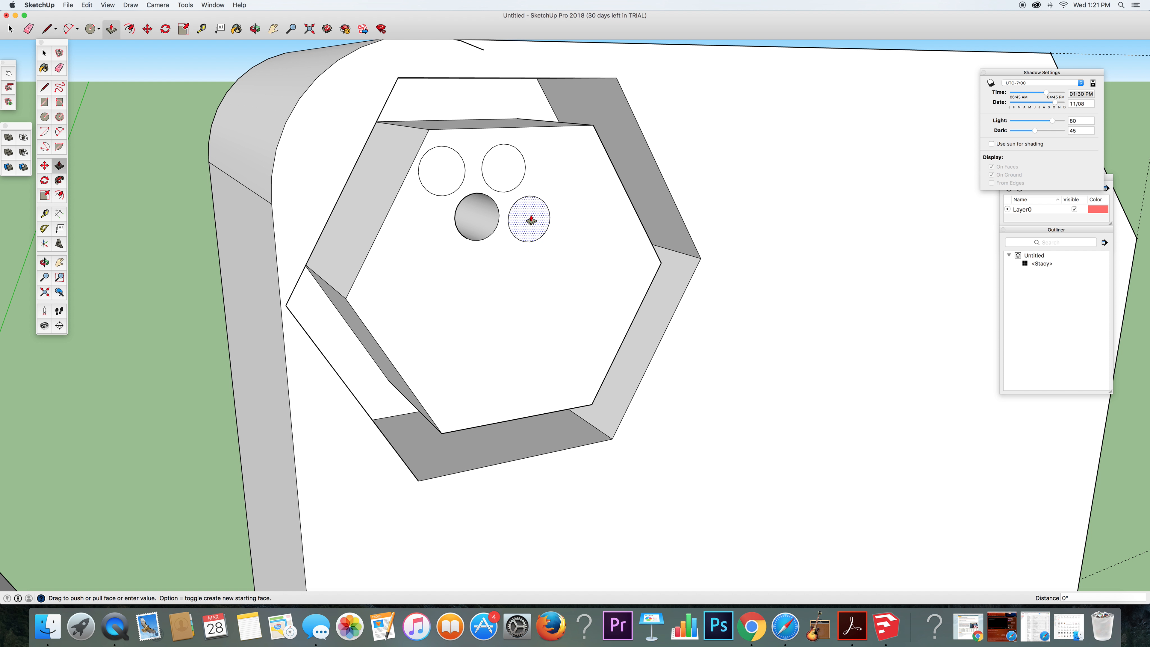
type("4'")
key("Return")
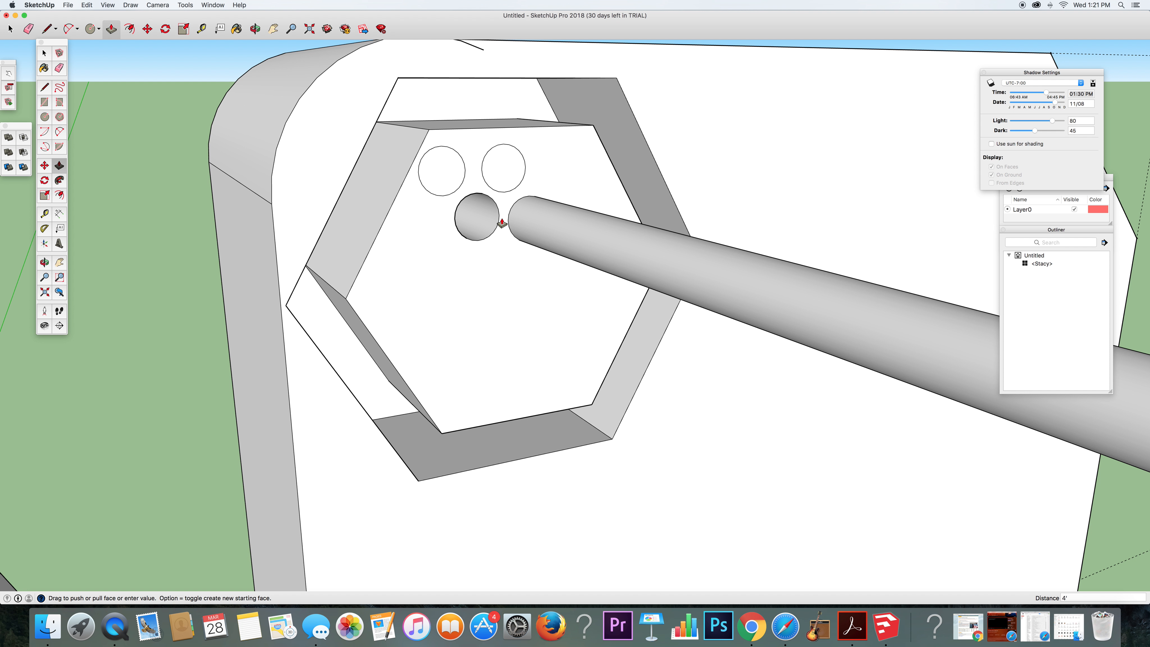
key("super+z")
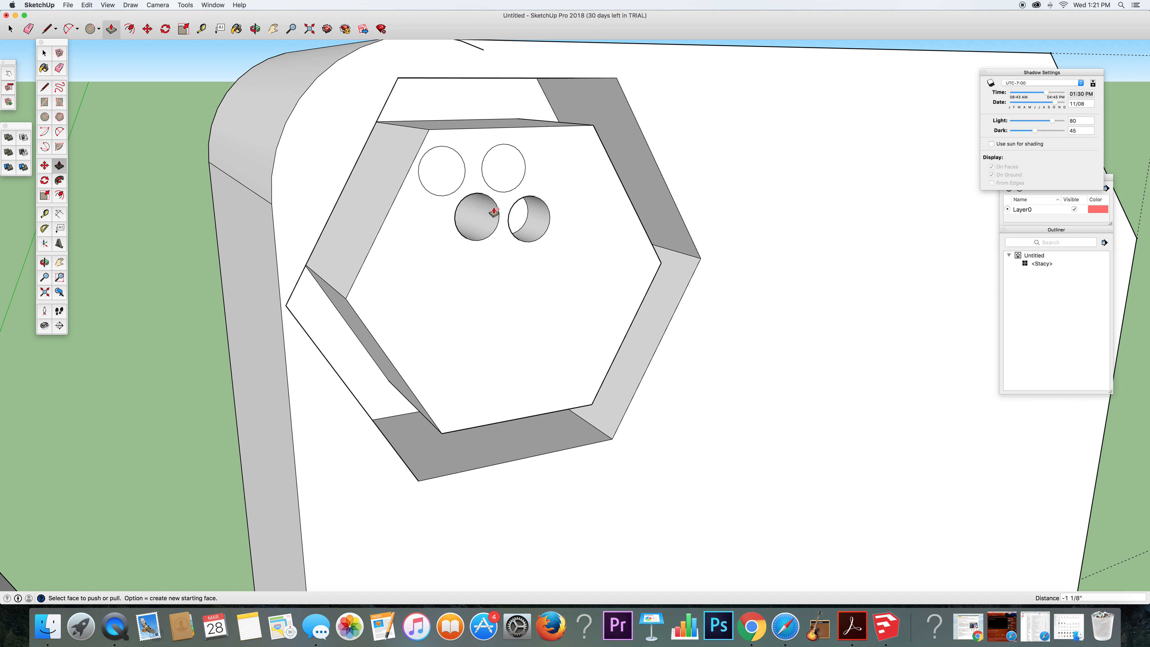
left_click(494, 212)
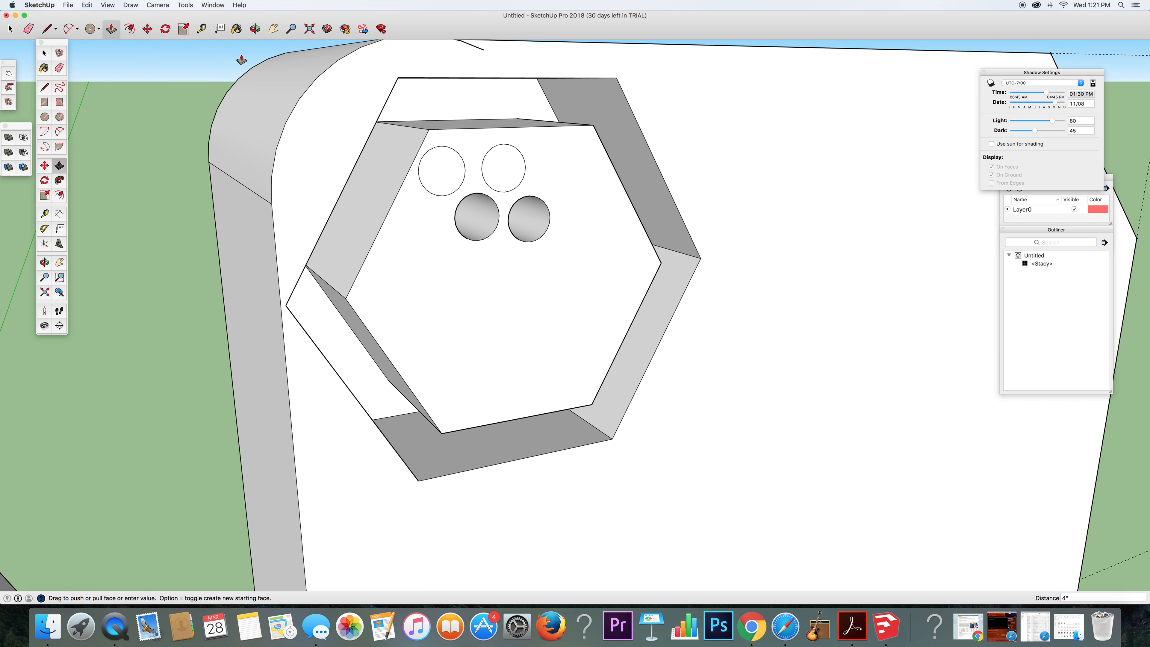
- Start Paint Bucket and add the x-men JPEG from the Documents folder as a new texture in the Wood collection, keeping its default size
key("b")
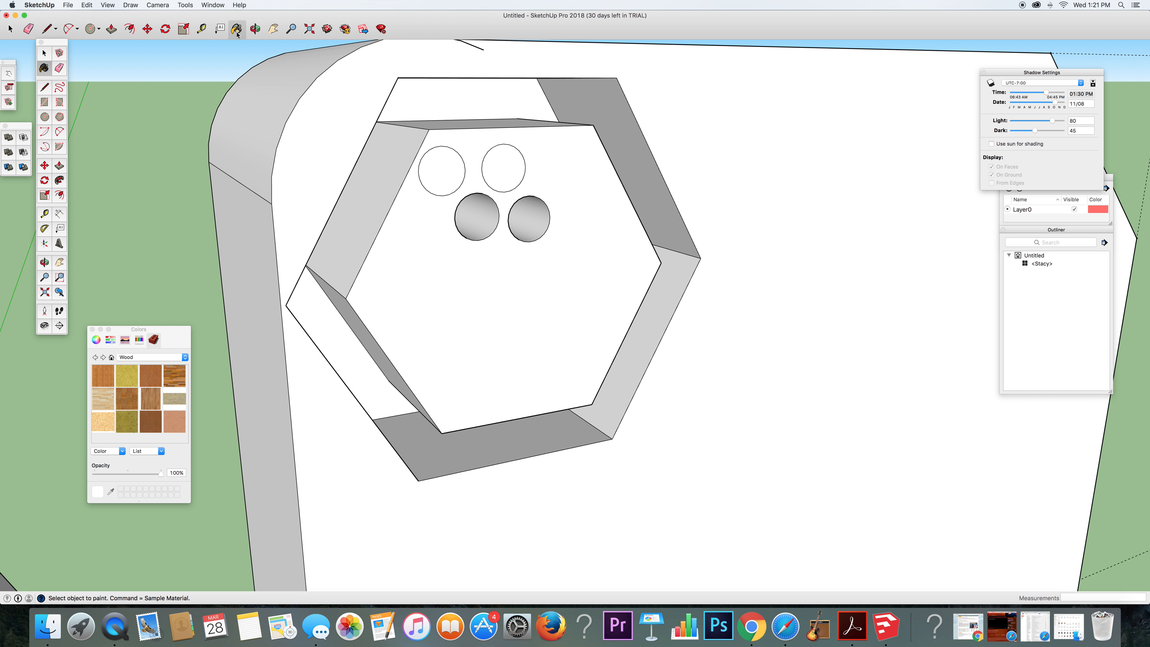
left_click(97, 340)
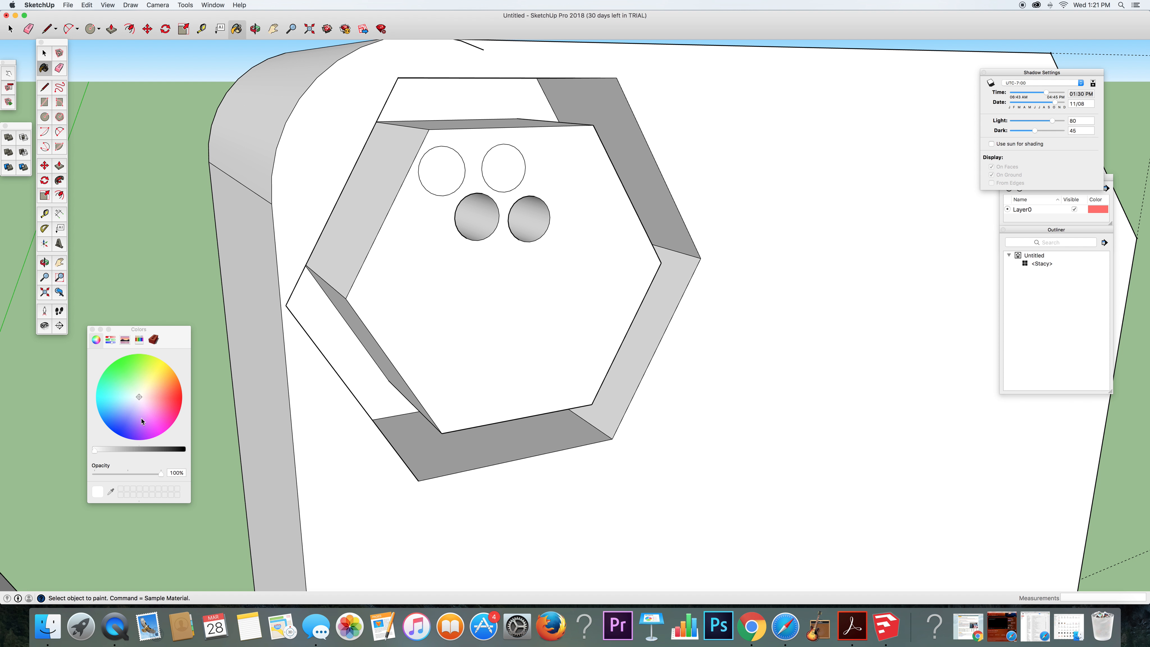
left_click(154, 340)
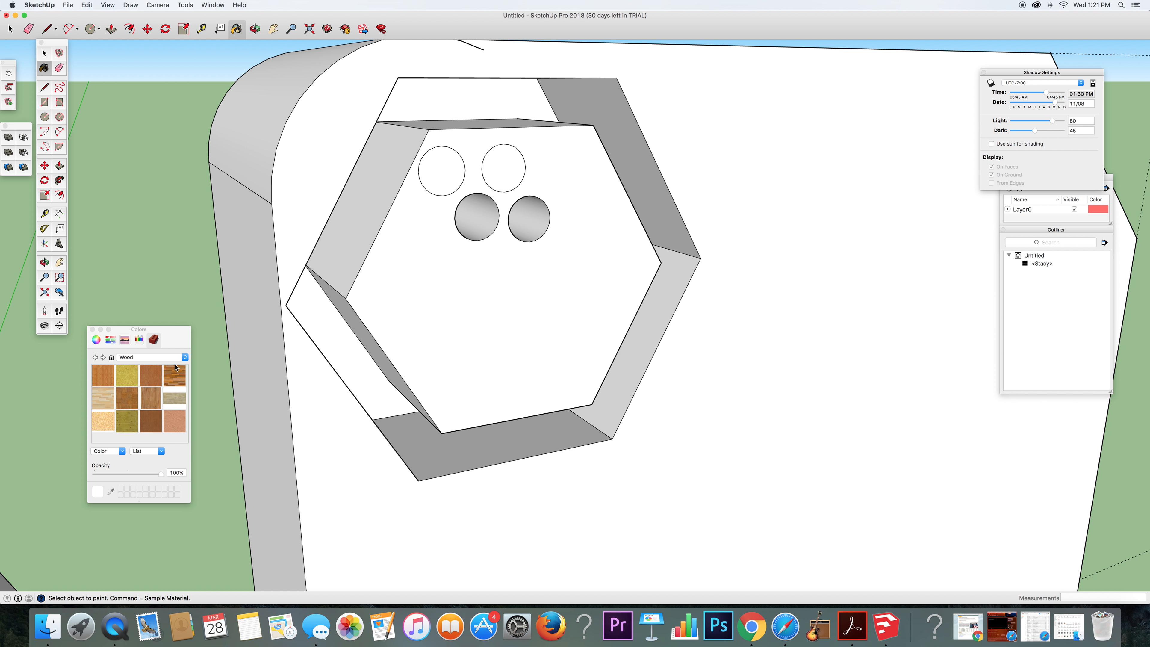
left_click(150, 357)
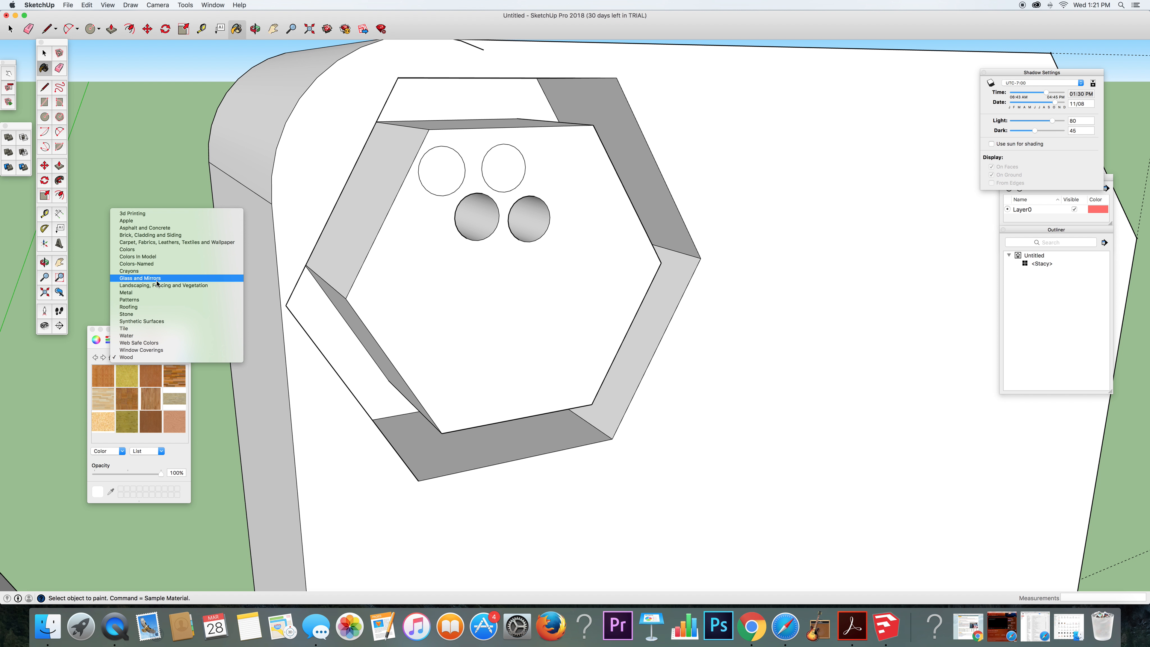
left_click(139, 452)
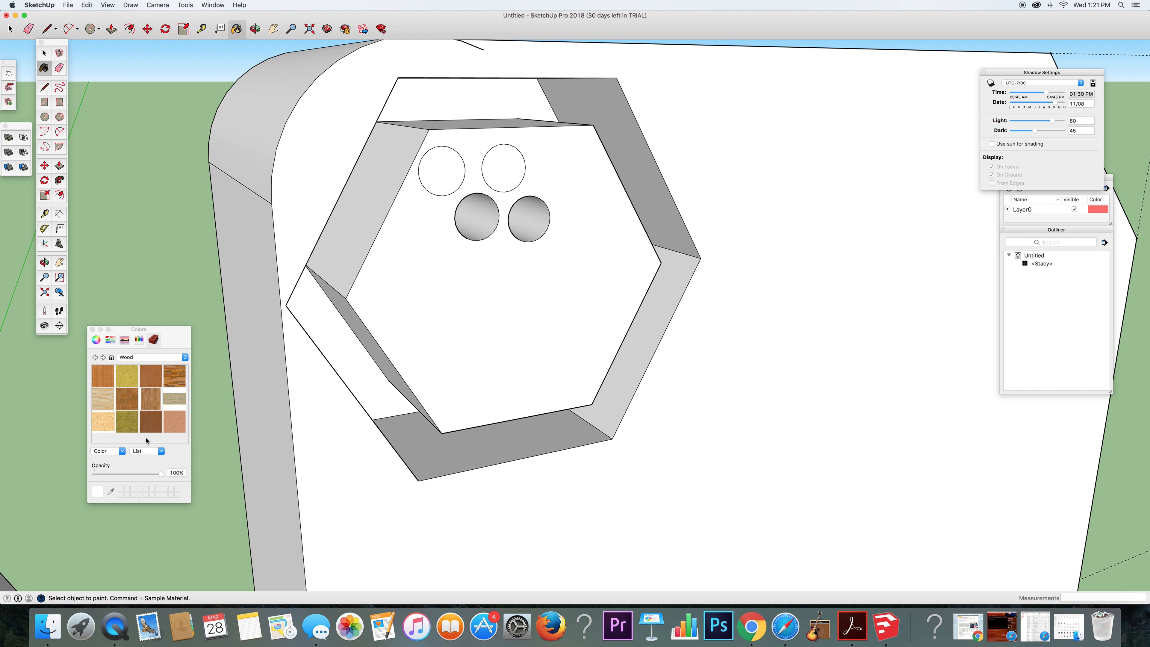
right_click(148, 439)
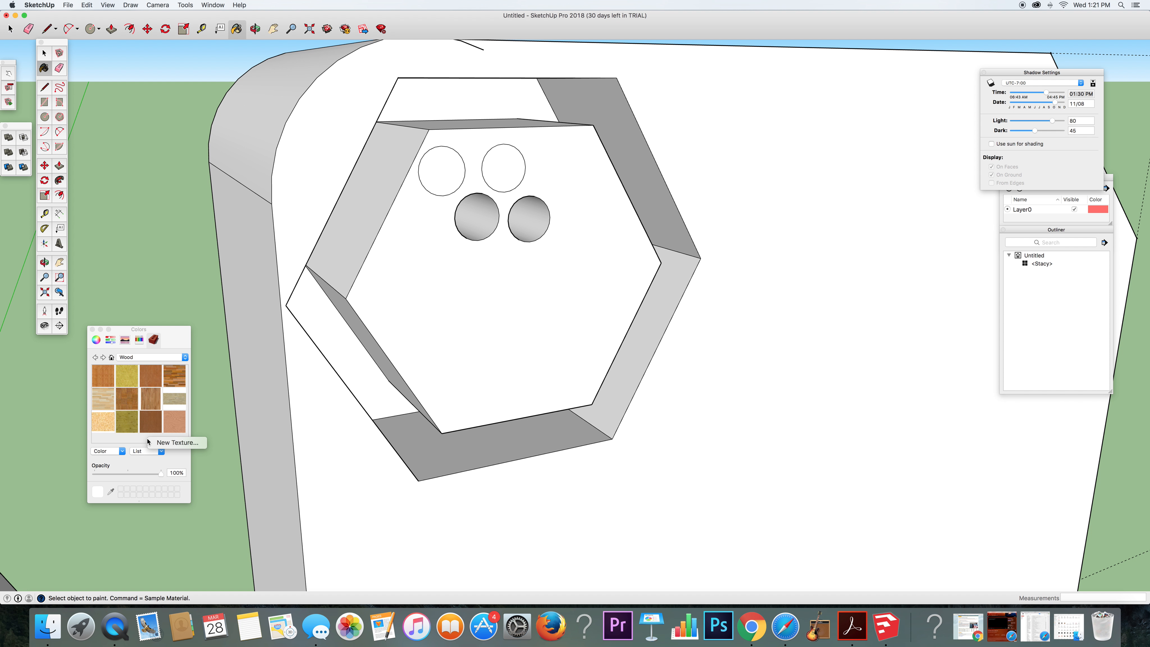
left_click(192, 443)
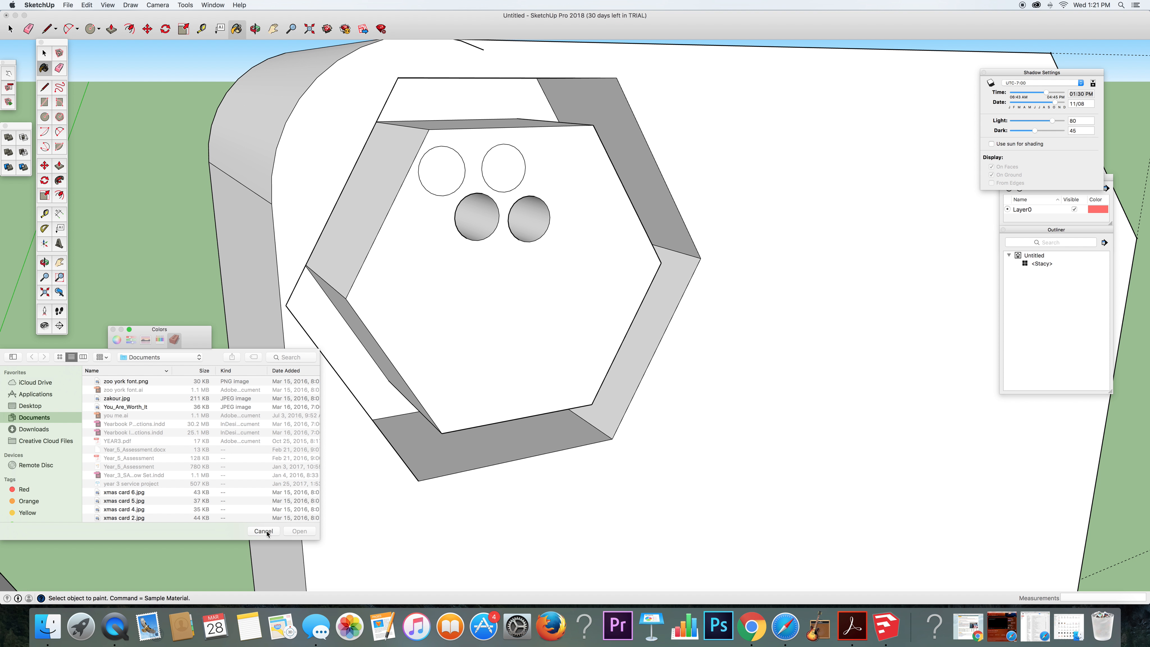
left_click(116, 398)
scroll(121, 388, "down", 3)
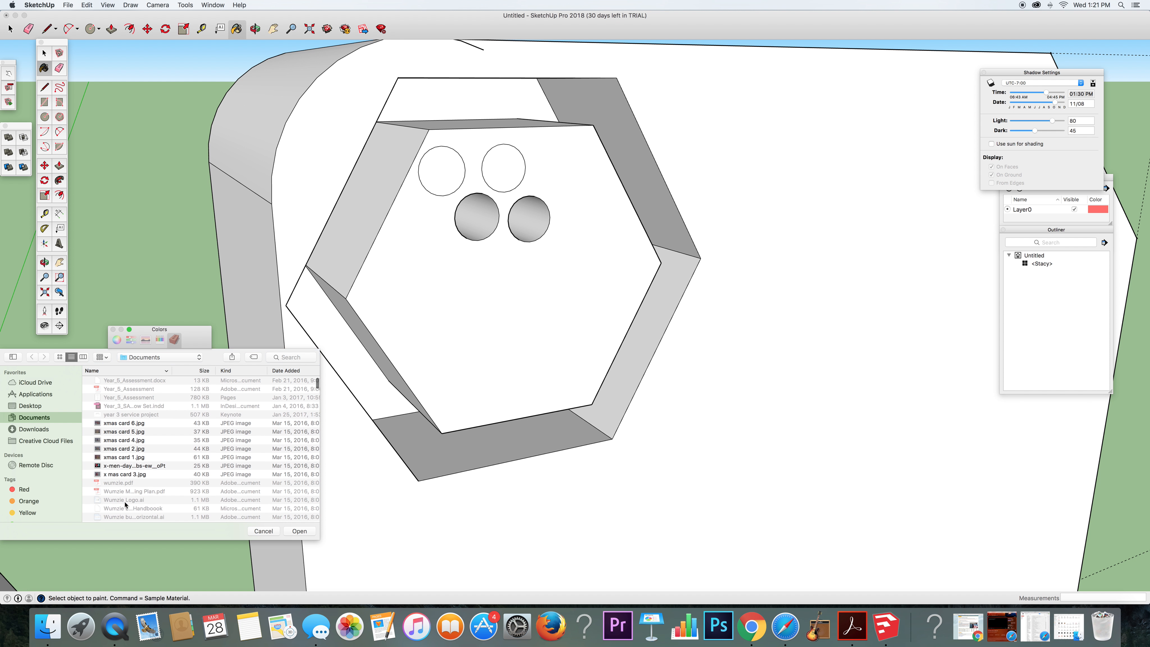
left_click(123, 467)
left_click(297, 531)
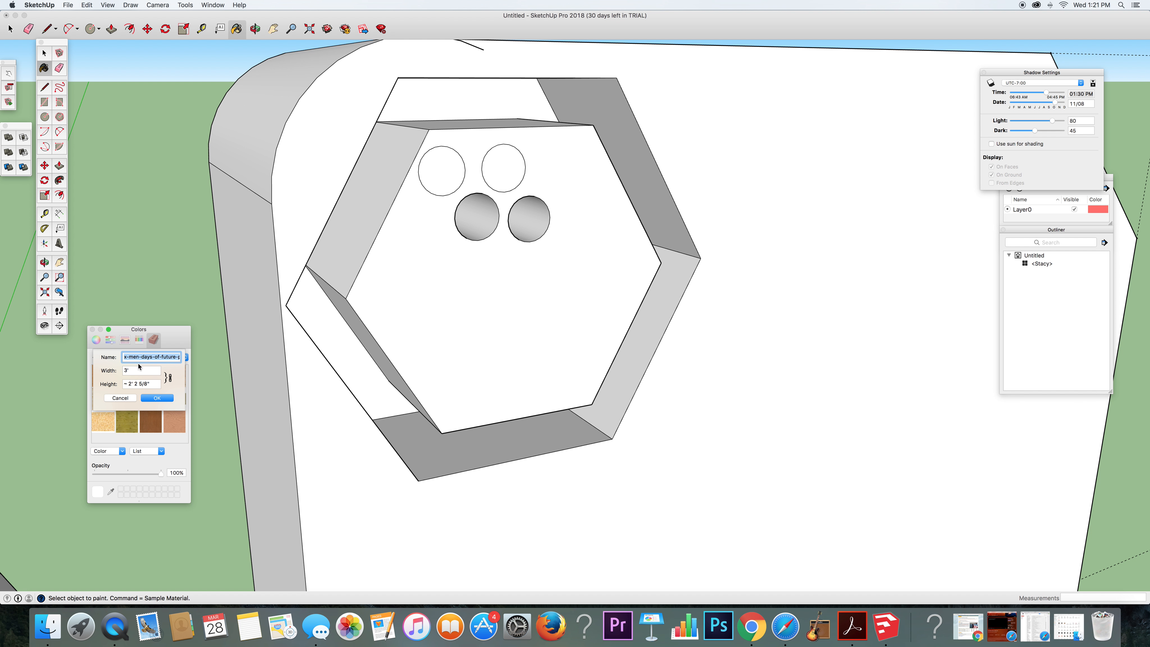
left_click(167, 398)
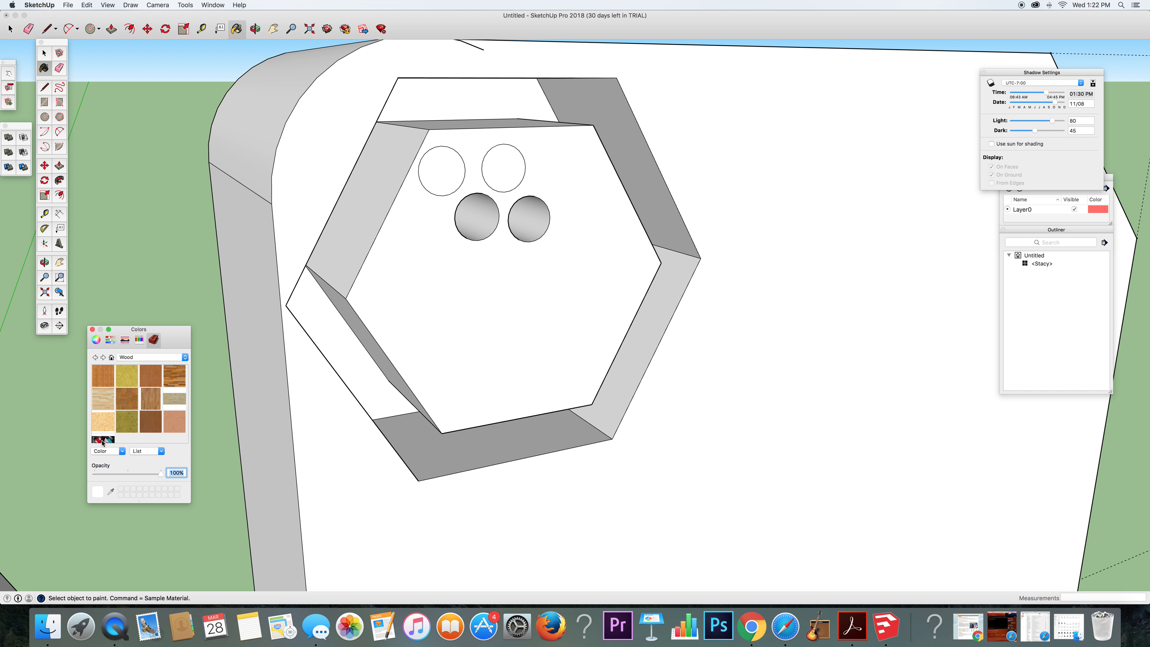
- Try painting the hexagonal recess's walls with the first light gray texture from the Stone collection, and undo the painting
left_click(103, 442)
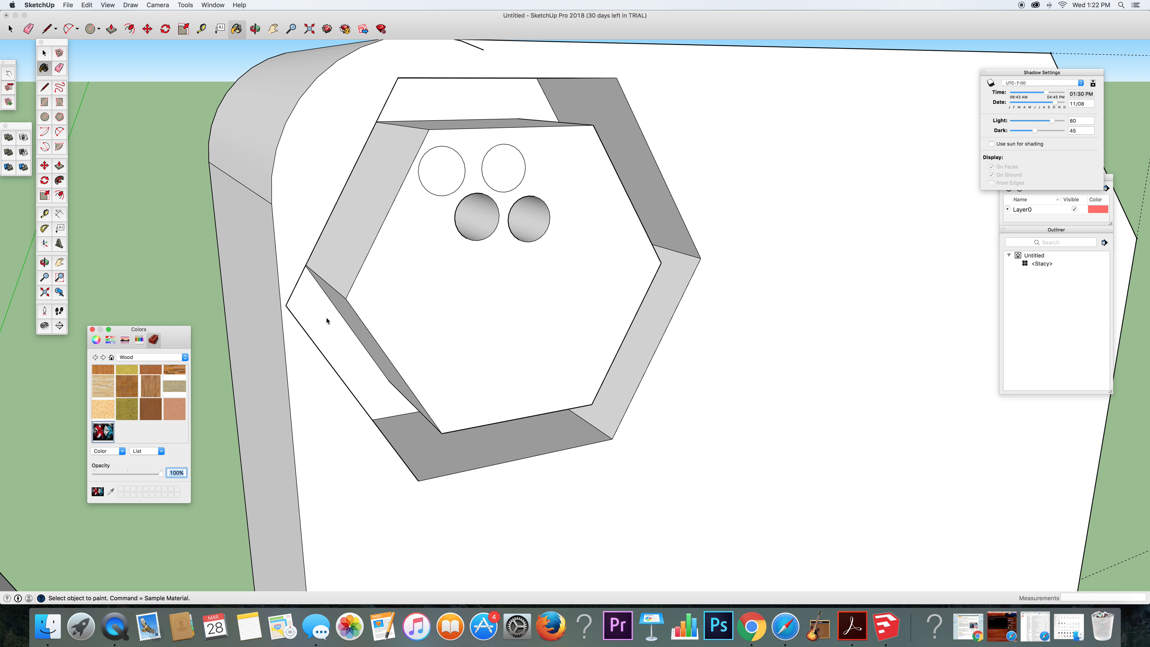
left_click(151, 407)
left_click(133, 397)
left_click(175, 358)
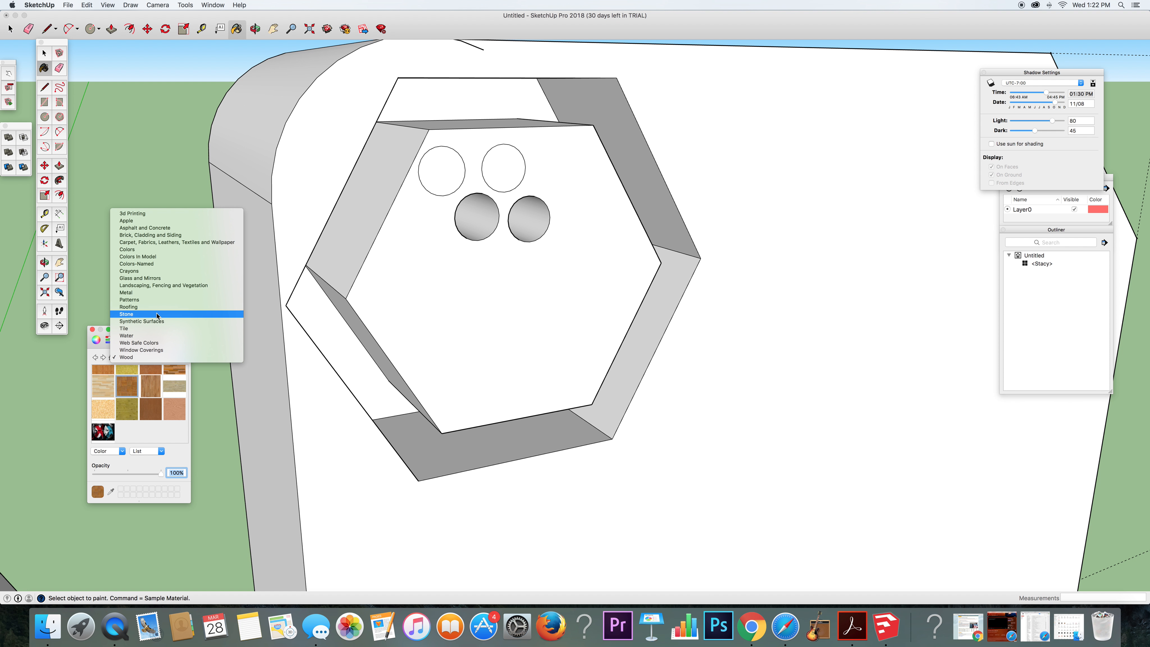
left_click(158, 314)
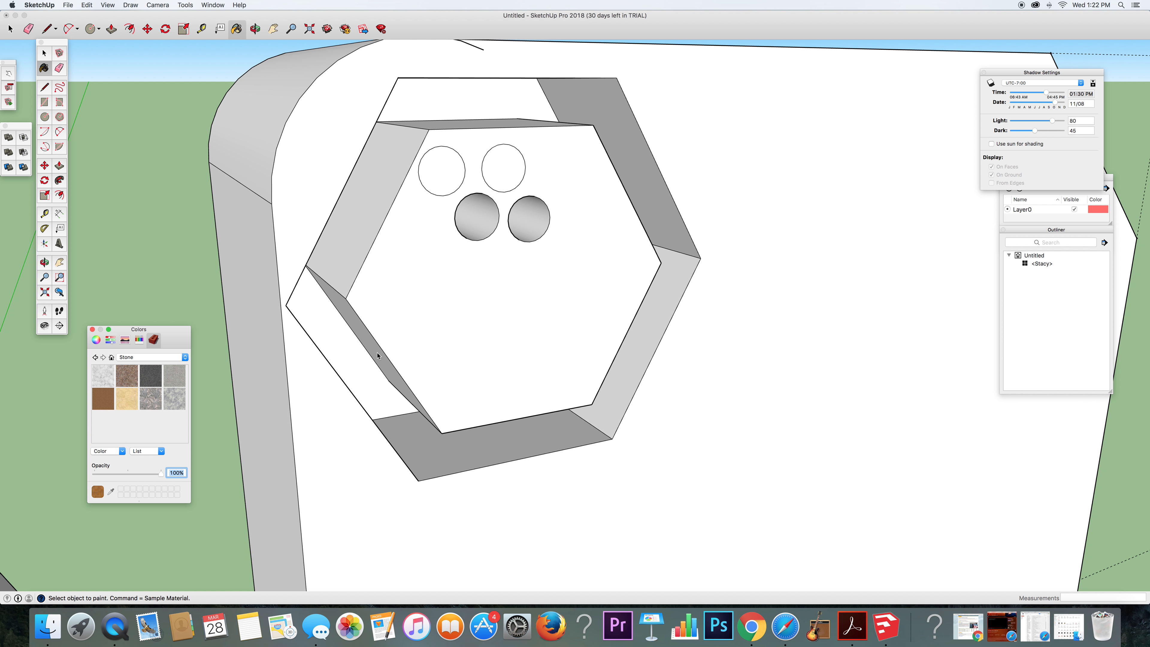
left_click(107, 375)
left_click(377, 351)
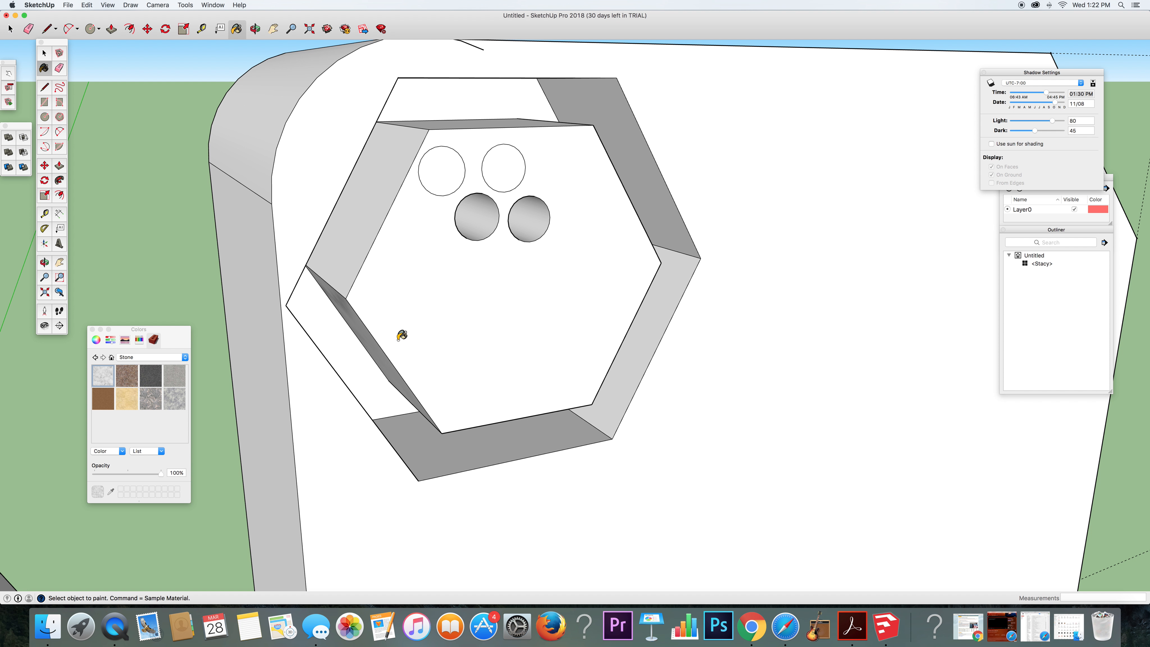
left_click(340, 243)
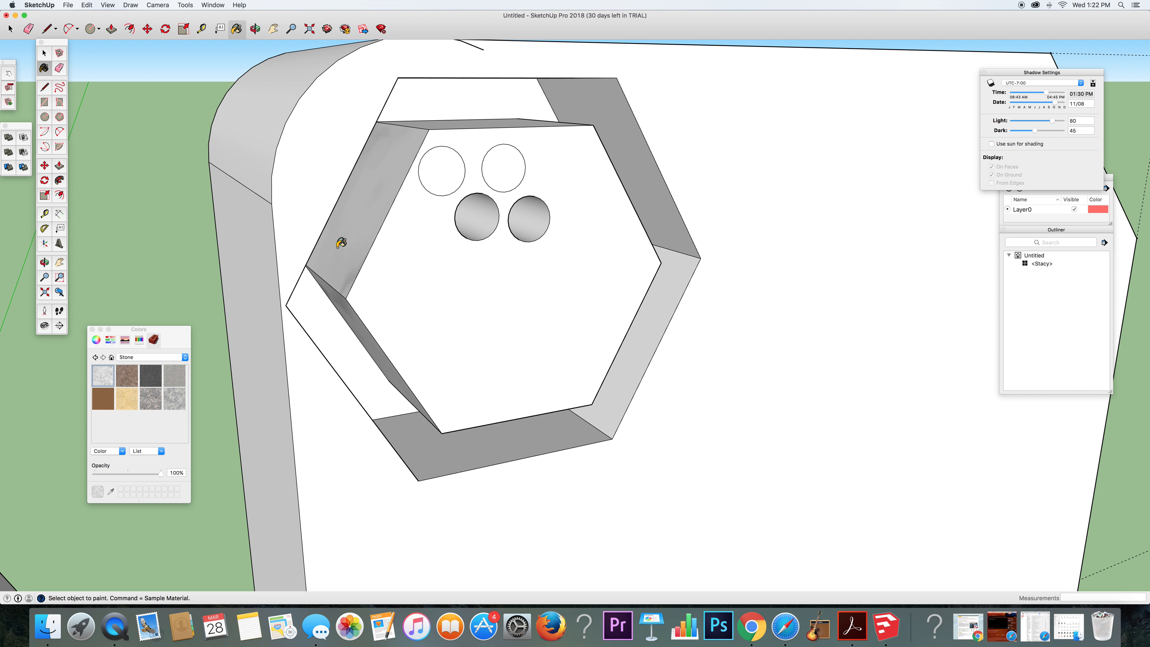
left_click(481, 123)
key("super+z")
key("super+z")
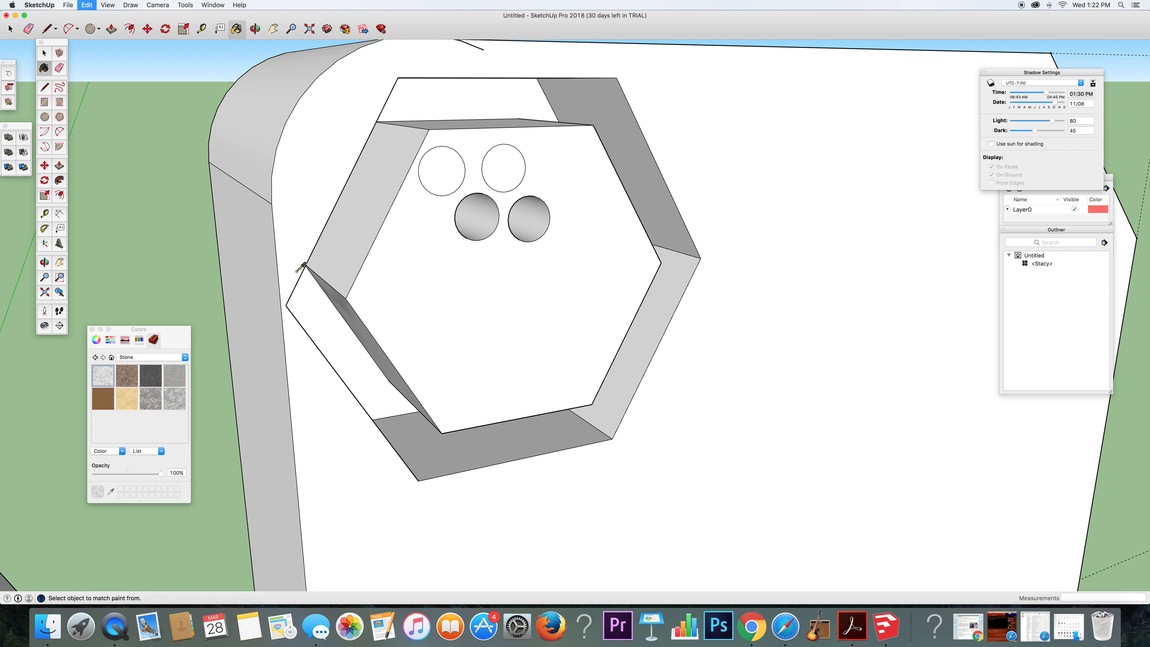
key("super+z")
- Switch to the Wood texture collection and open the Wood Plywood Knots material for editing
left_click(136, 357)
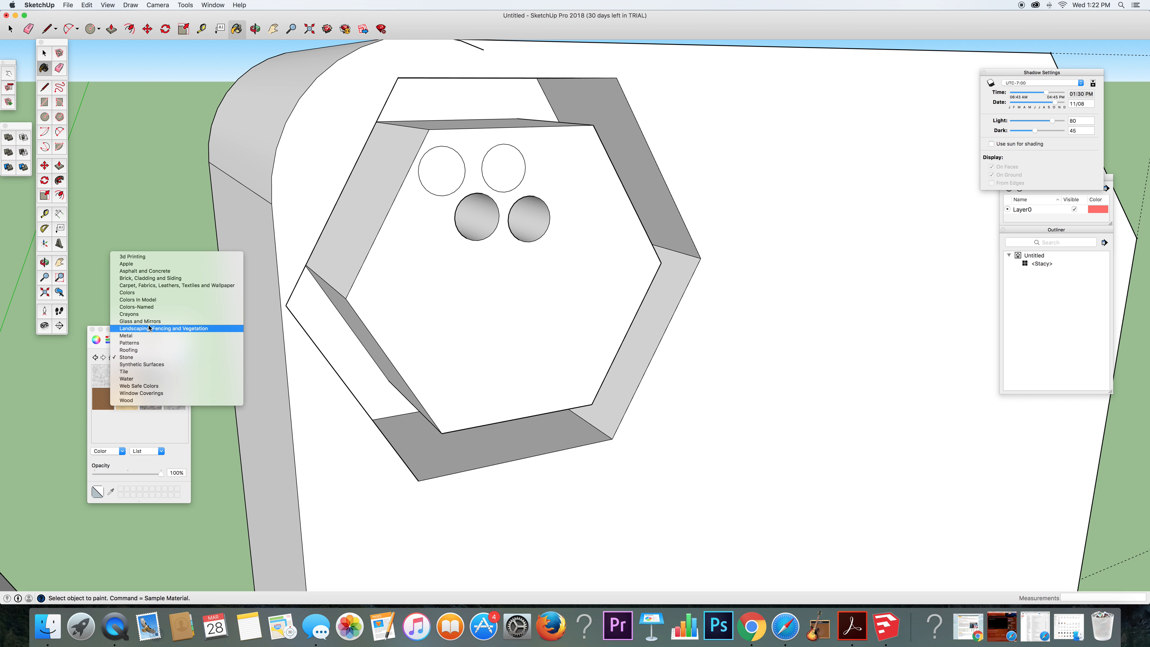
left_click(158, 400)
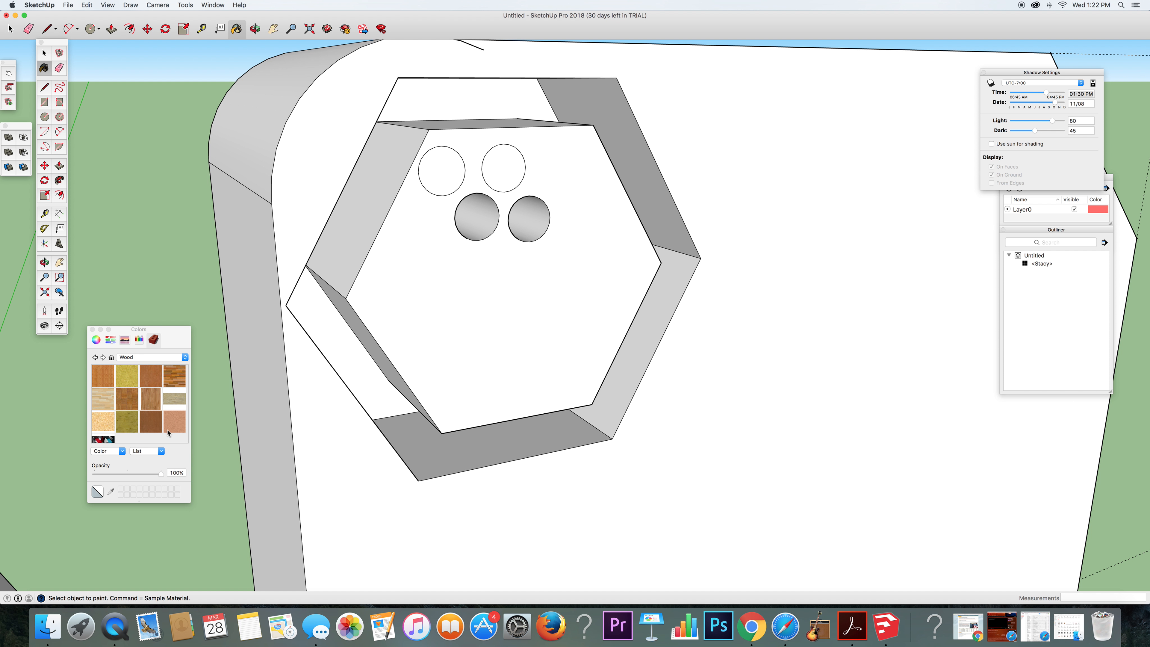
left_click(131, 426)
double_click(130, 428)
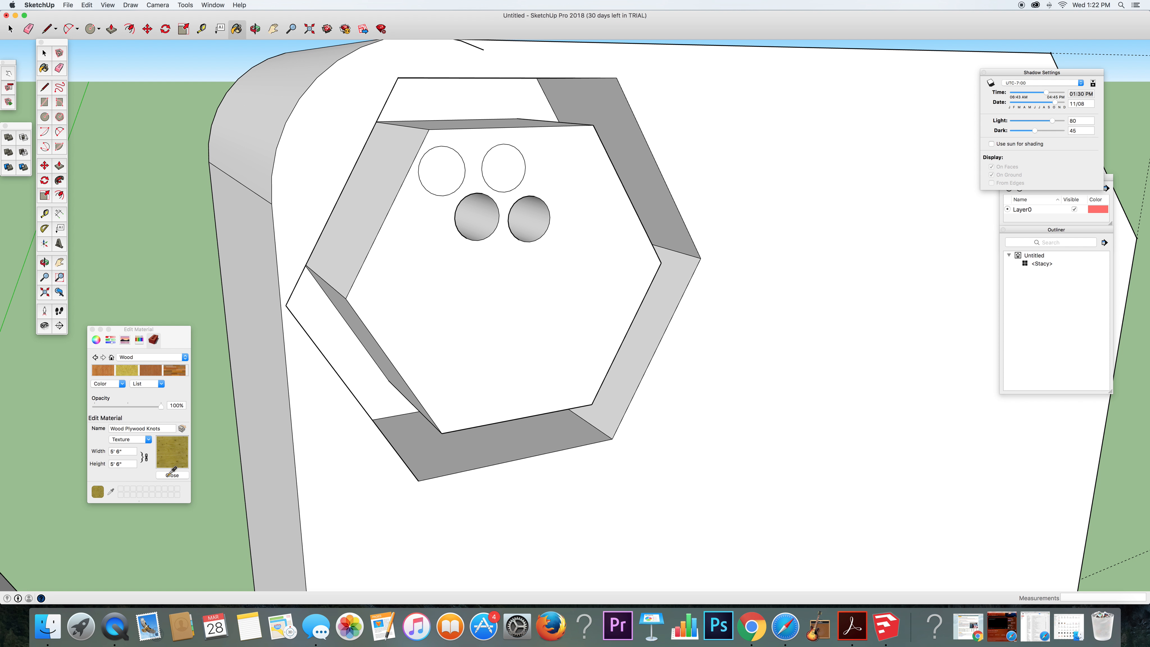
- Look through the material options and the settings of the Wood Floor Dark and Wood Board Cork textures
left_click(146, 385)
left_click(115, 390)
left_click(111, 384)
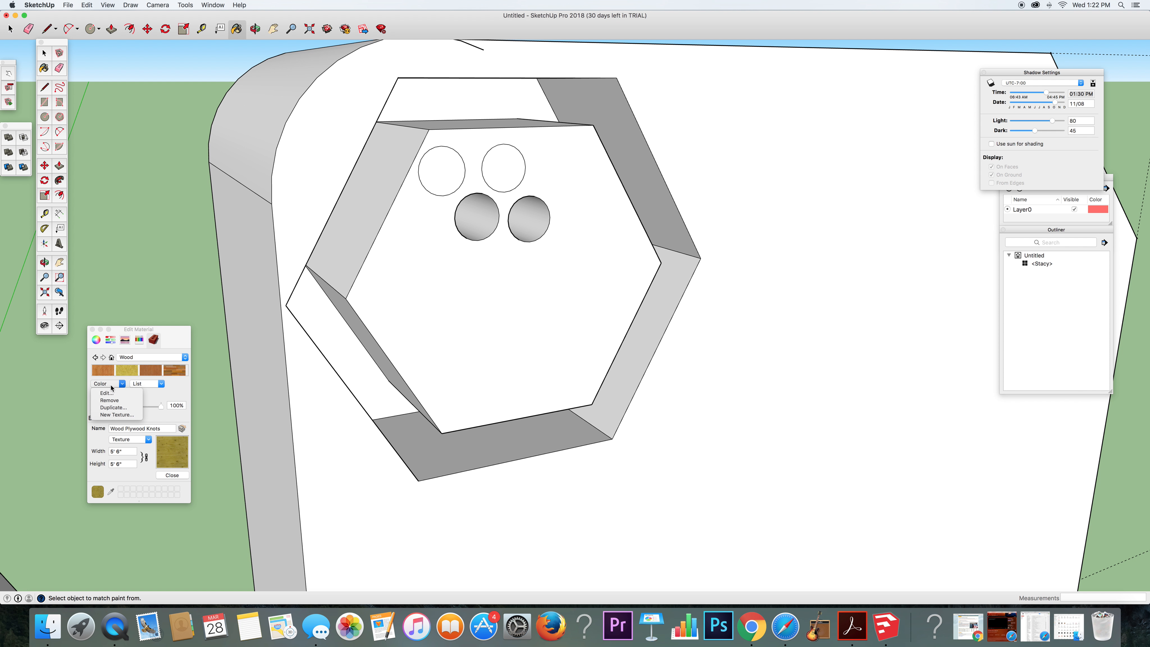
left_click(112, 386)
left_click(112, 385)
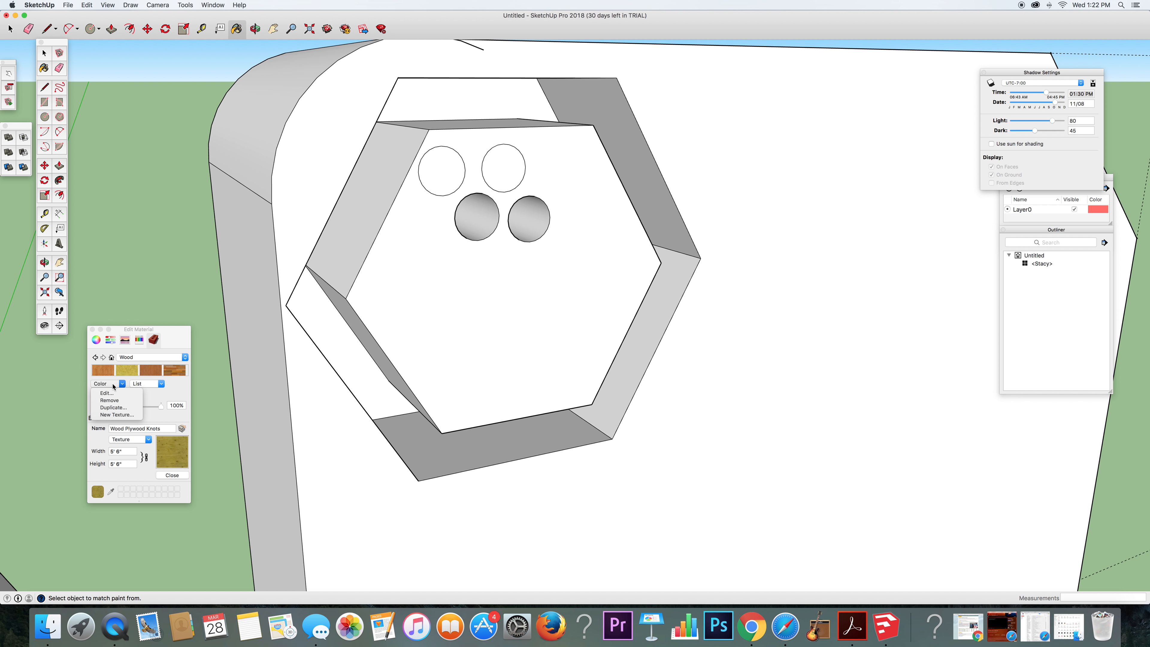
left_click(114, 401)
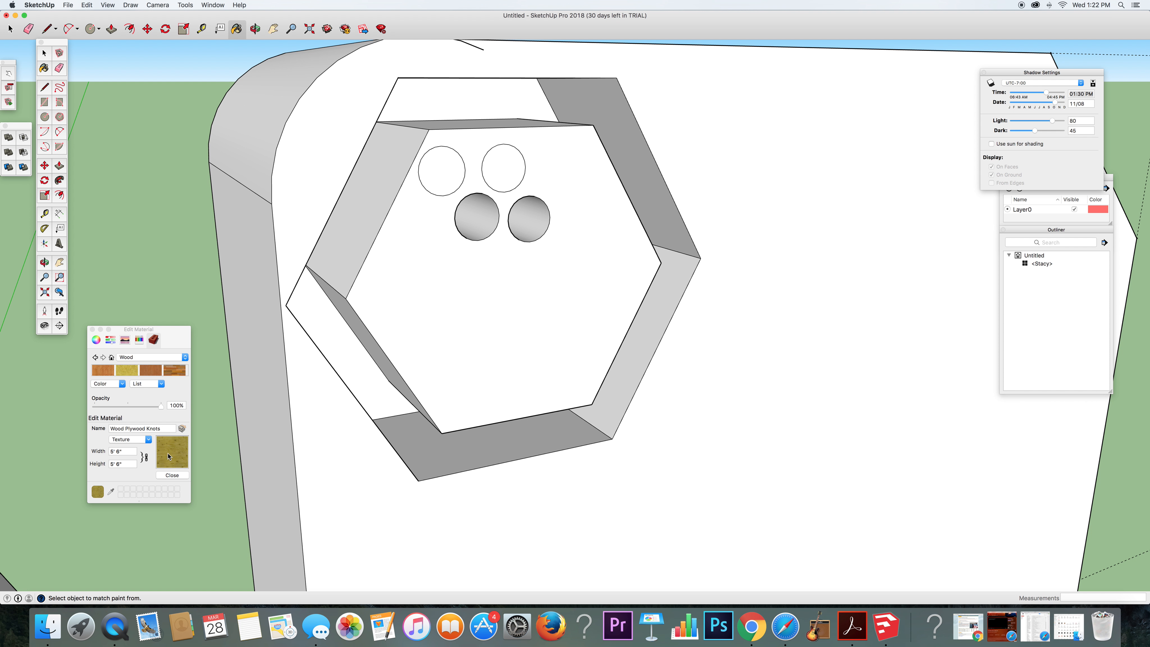
left_click(166, 373)
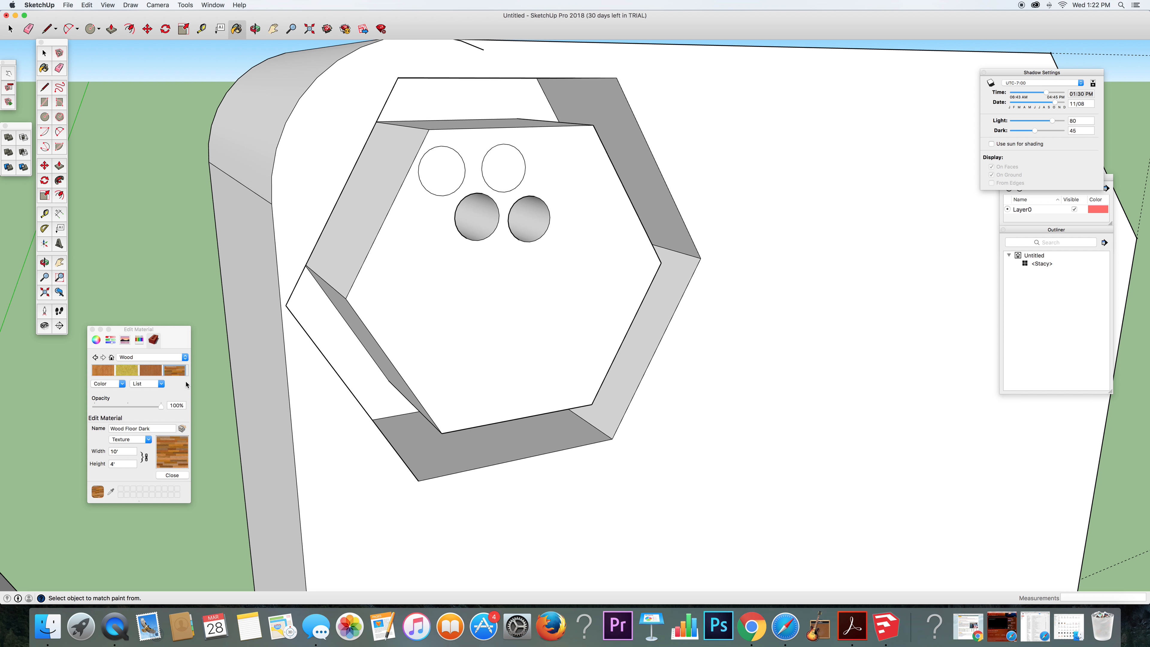
left_click(107, 385)
left_click(120, 385)
left_click(151, 358)
left_click(177, 391)
scroll(148, 370, "down", 2)
left_click(149, 377)
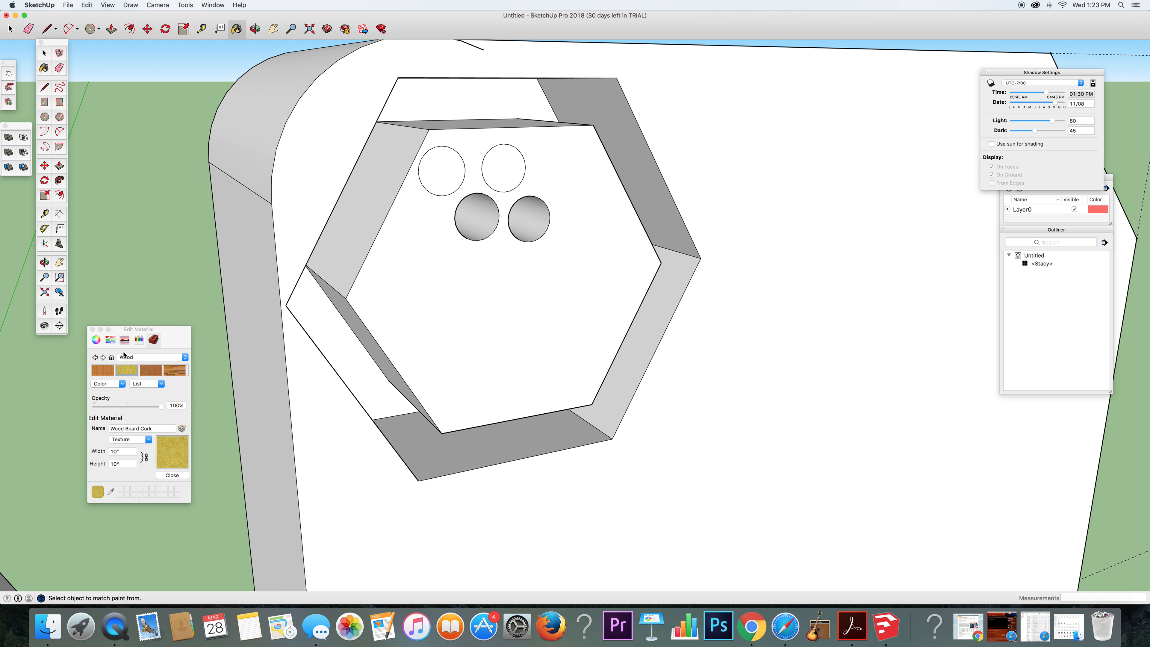
- Enlarge the texture list and recolor the Wood Plywood Knots material with a brown sampled from the neighbouring dark wood swatch
left_click(140, 341)
left_click(152, 341)
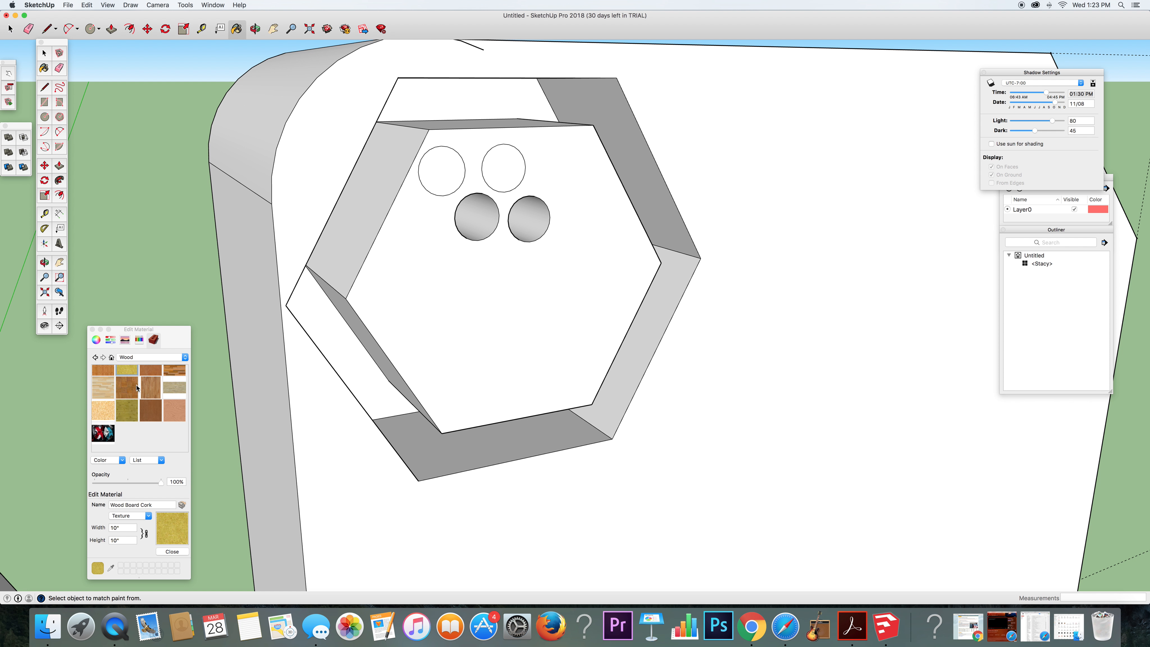
left_click(125, 403)
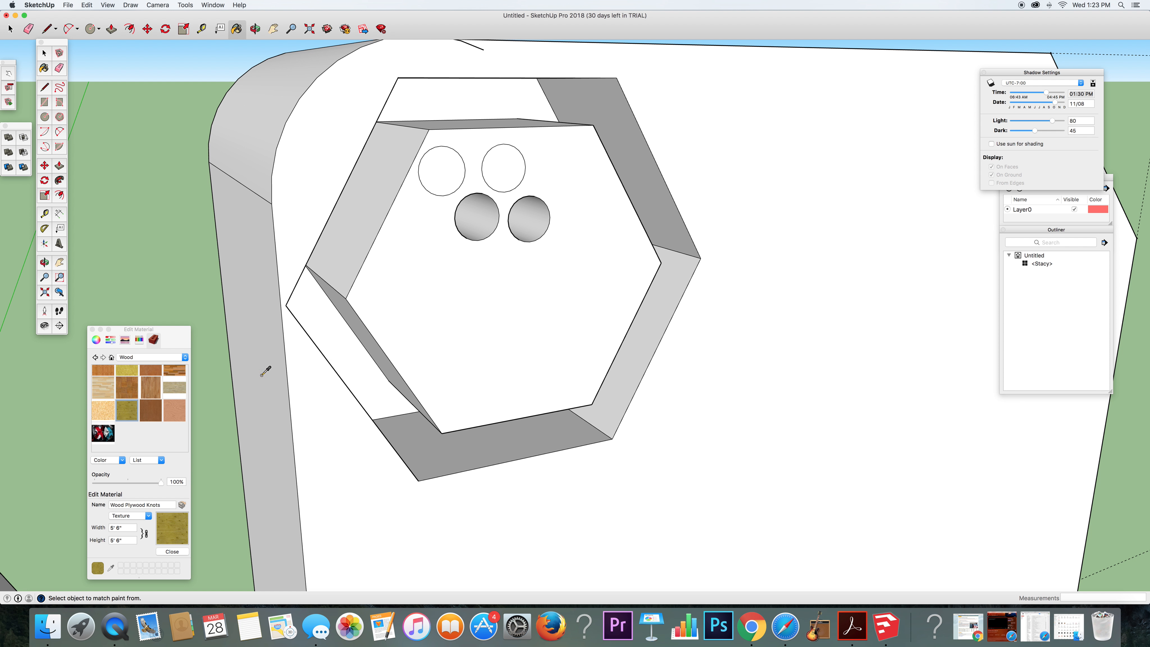
left_click(107, 572)
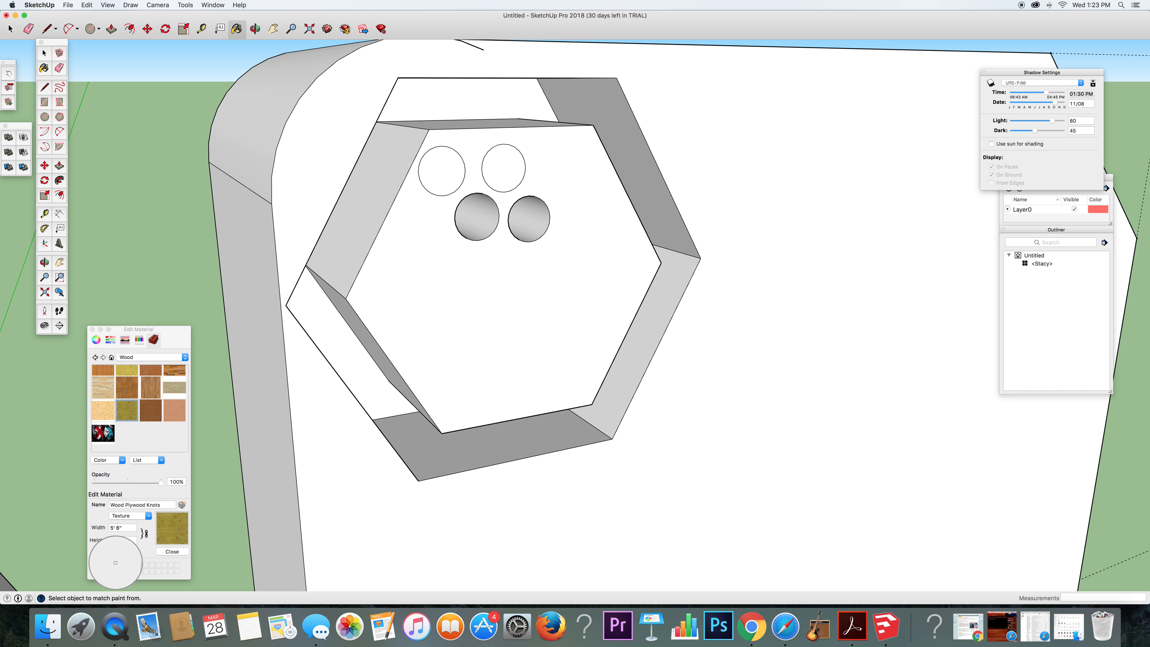
left_click(162, 408)
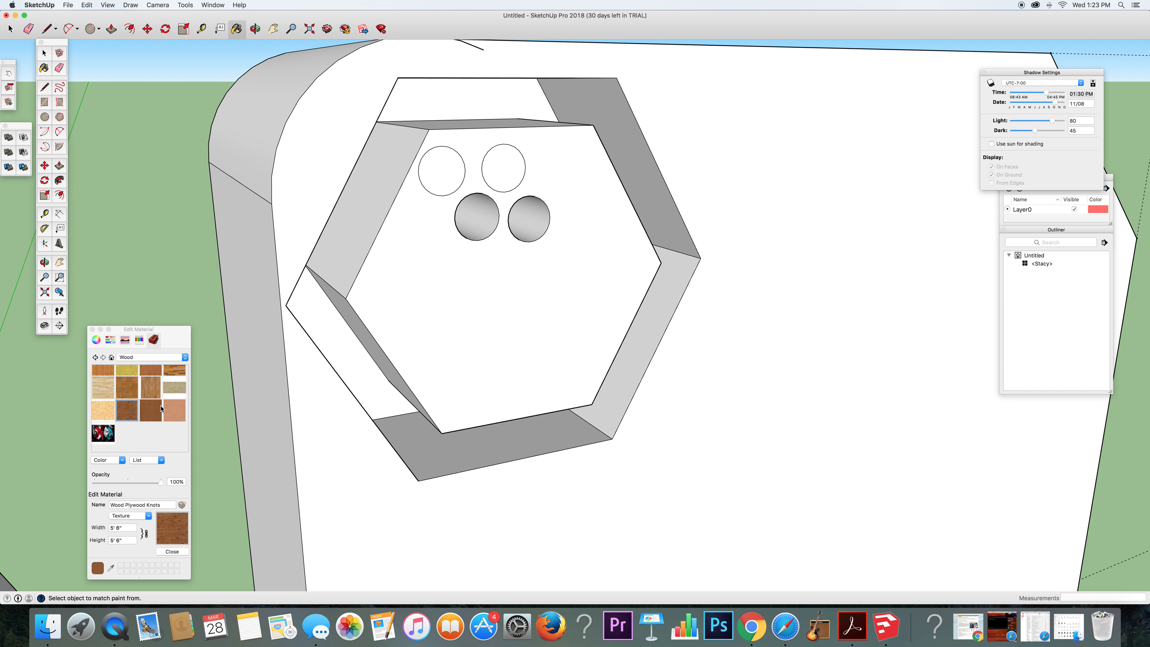
- Choose the Wood Lumber ButtJoined texture, close material editing, and paint the hexagonal recess's inner face with it
left_click(178, 388)
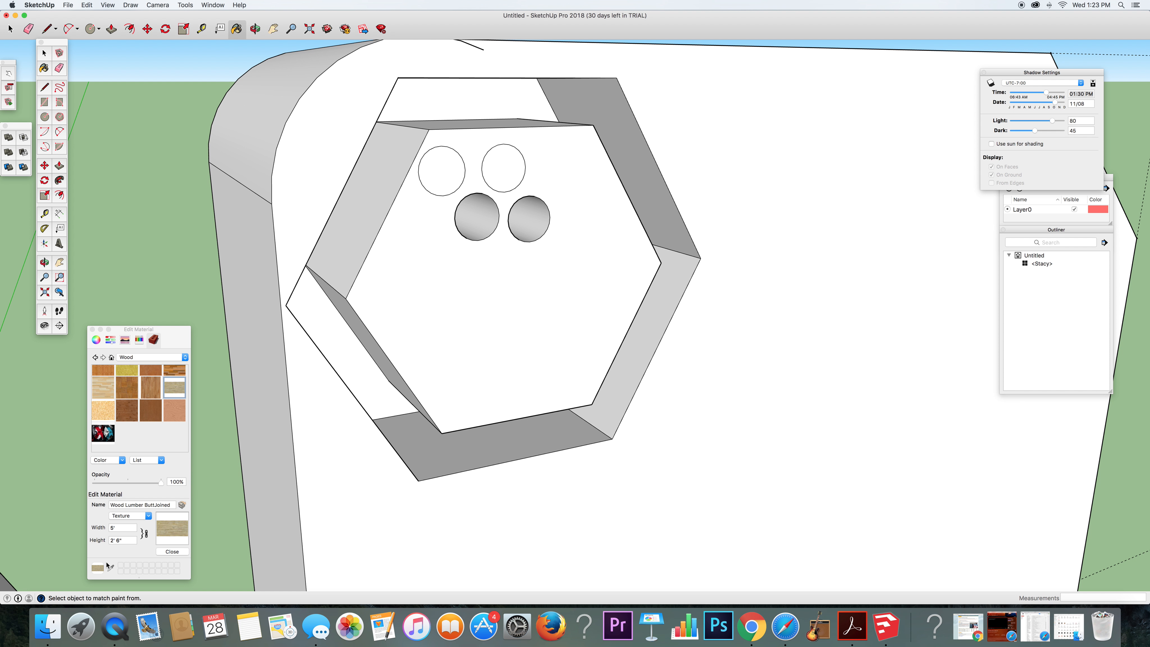
left_click(104, 433)
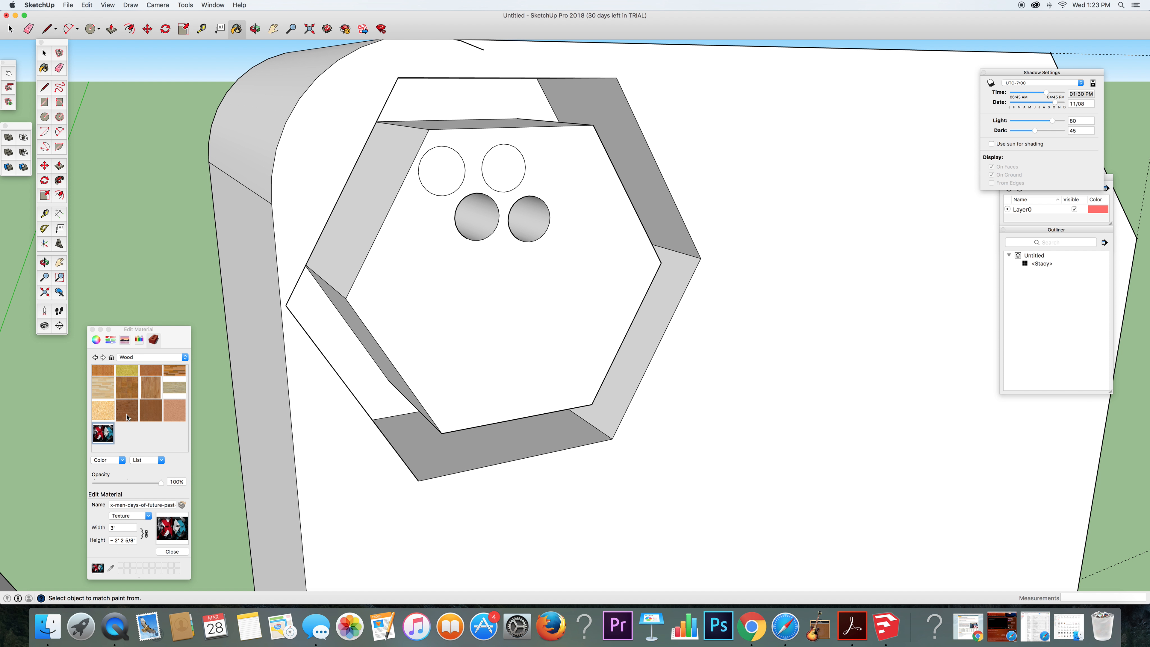
left_click(168, 385)
left_click(92, 330)
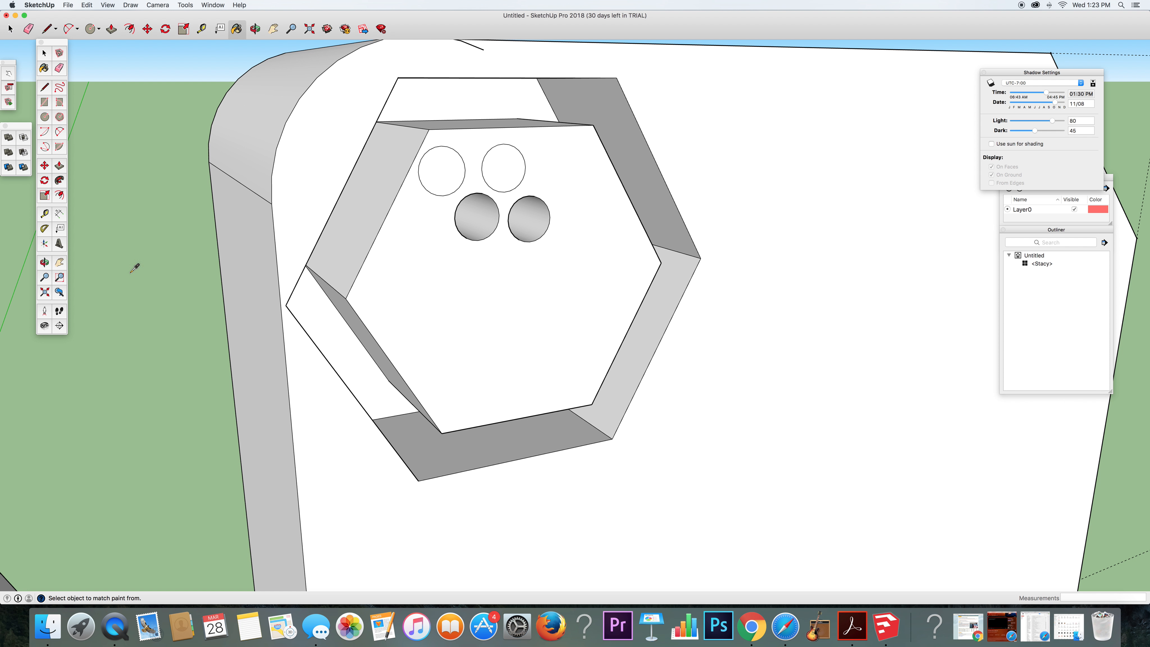
left_click(243, 31)
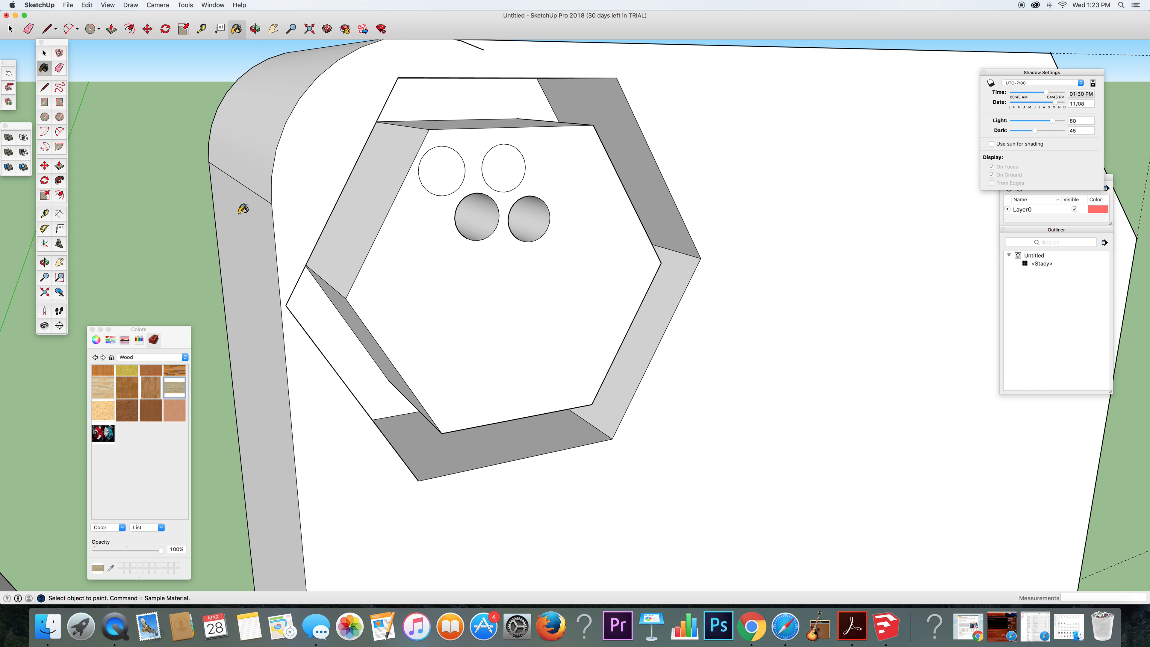
left_click(377, 310)
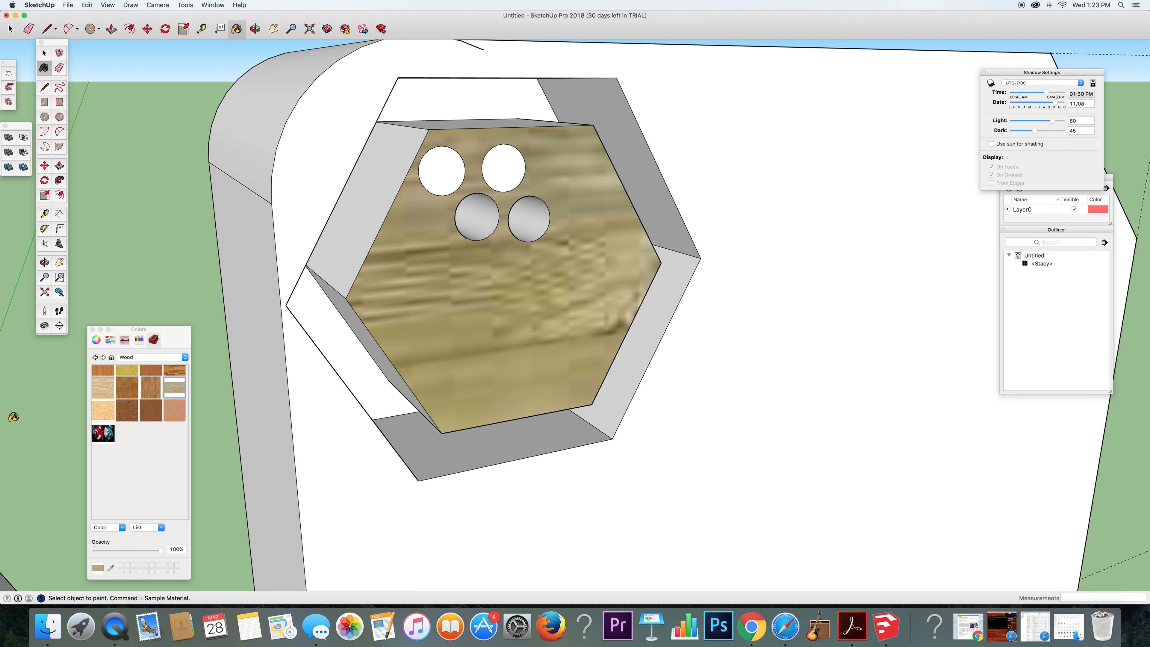
- Paint the block's front face, top and rounded side with the Wood Lumber ButtJoined texture
scroll(361, 423, "up", 5)
scroll(361, 423, "down", 10)
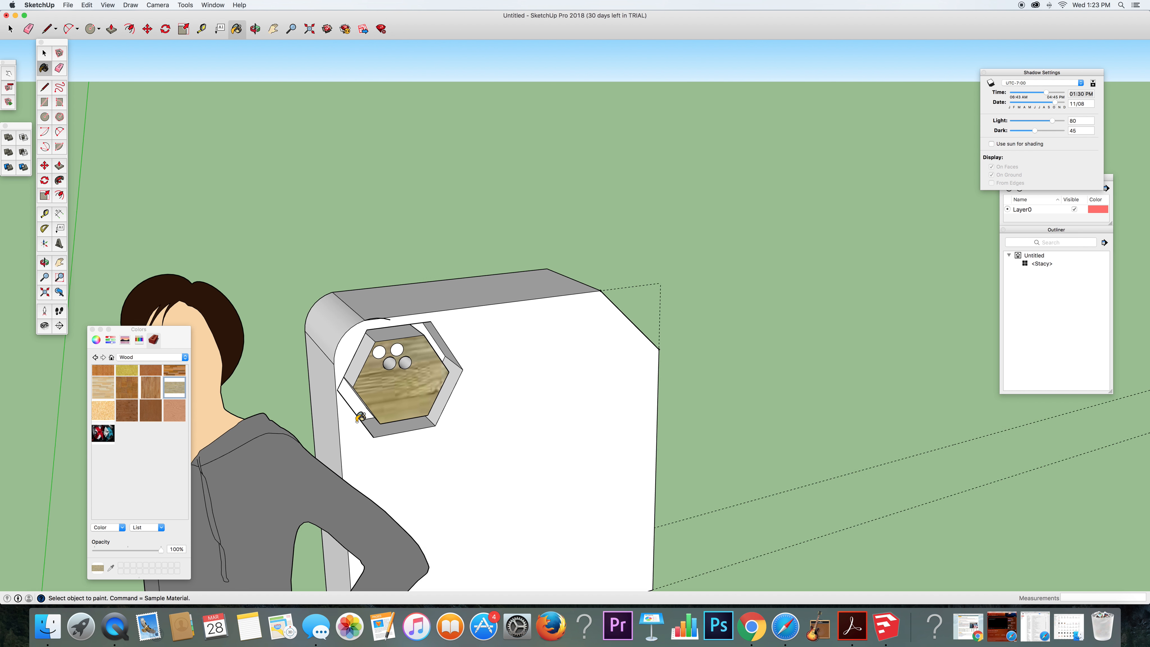
left_click(407, 434)
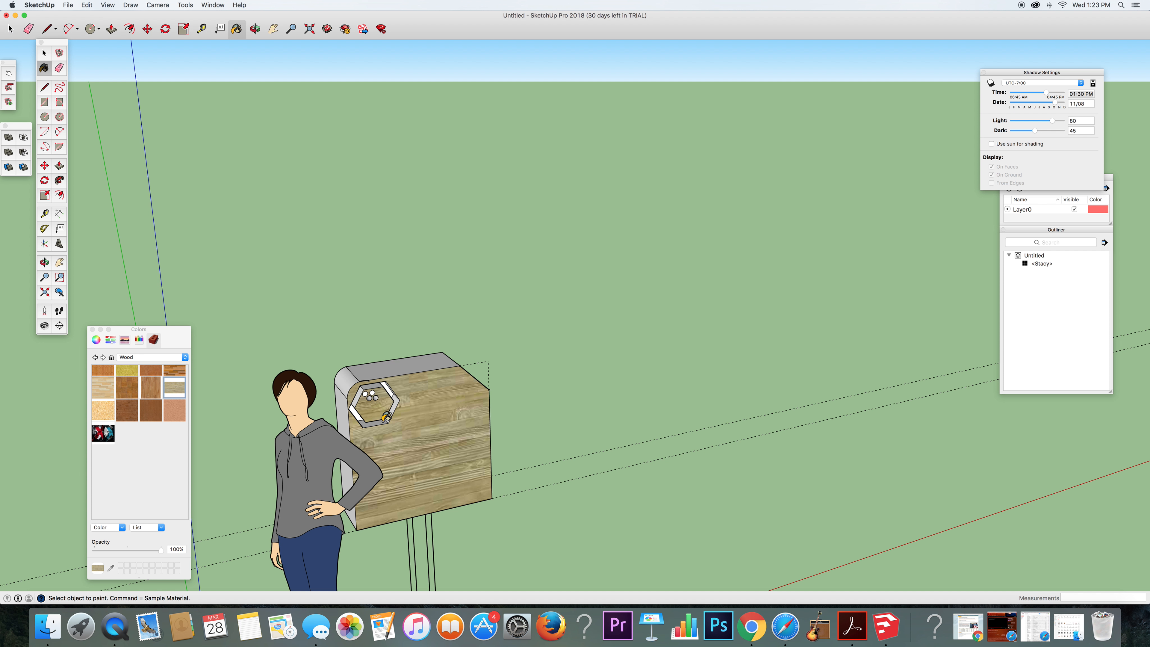
left_click(395, 370)
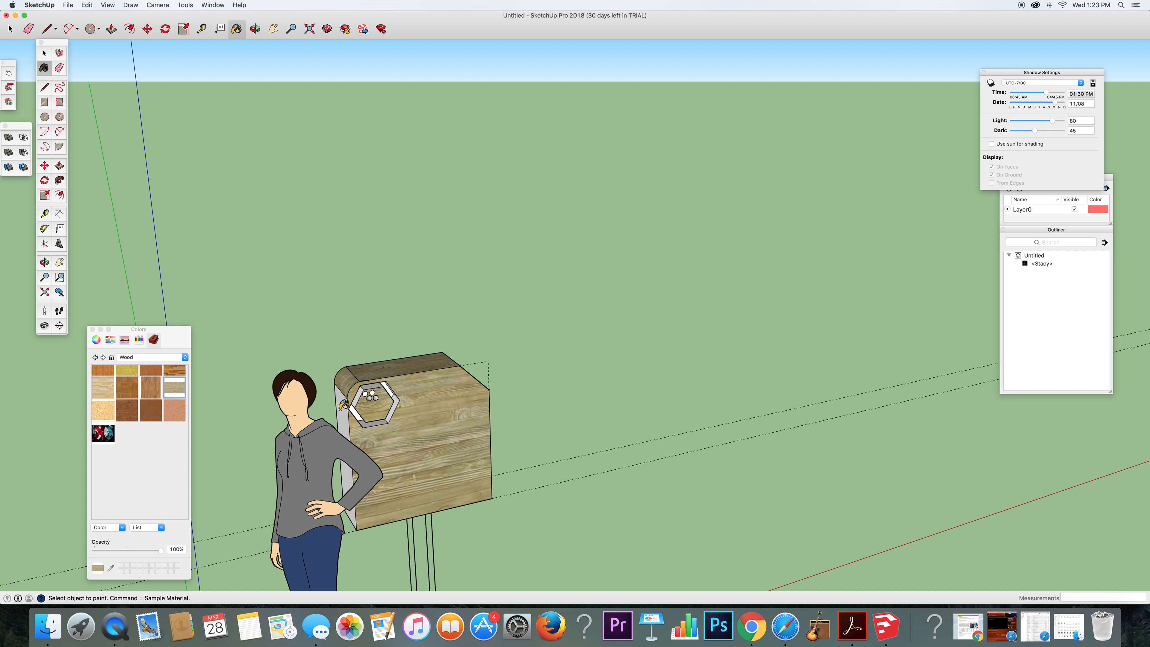
scroll(369, 416, "up", 5)
- Try painting the hexagonal recess's walls and an upper circle with the same wood texture, and undo the painting
left_click(355, 447)
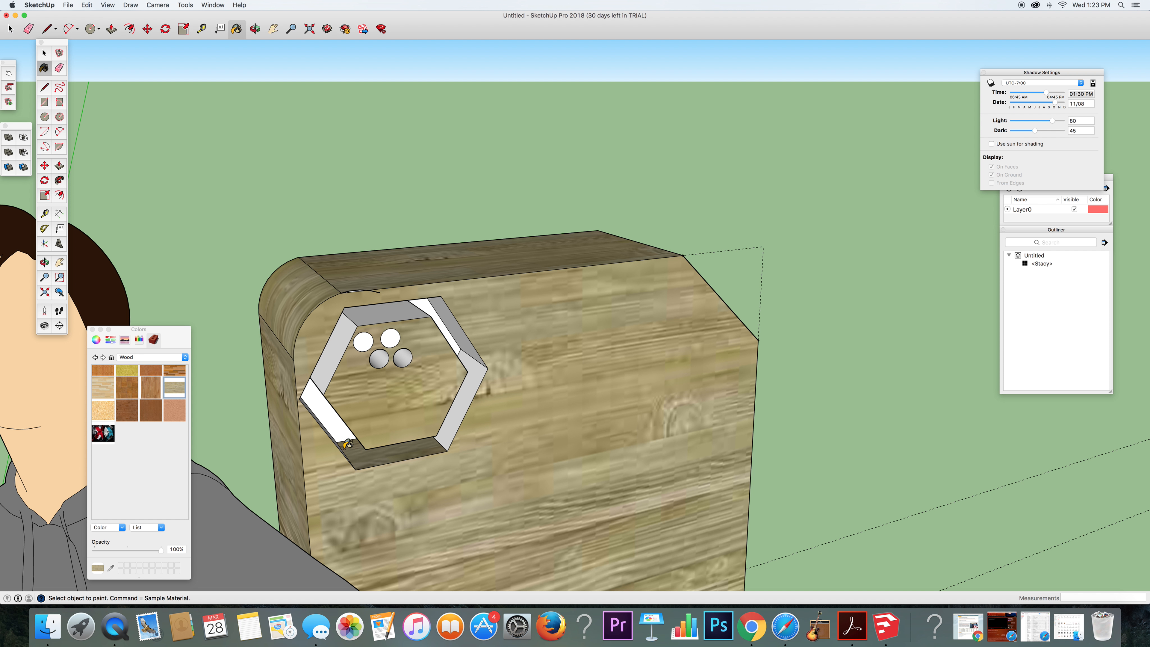
left_click(333, 417)
left_click(325, 377)
left_click(391, 323)
left_click(388, 339)
left_click(365, 343)
key("super+z")
key("super+z")
key("super+z")
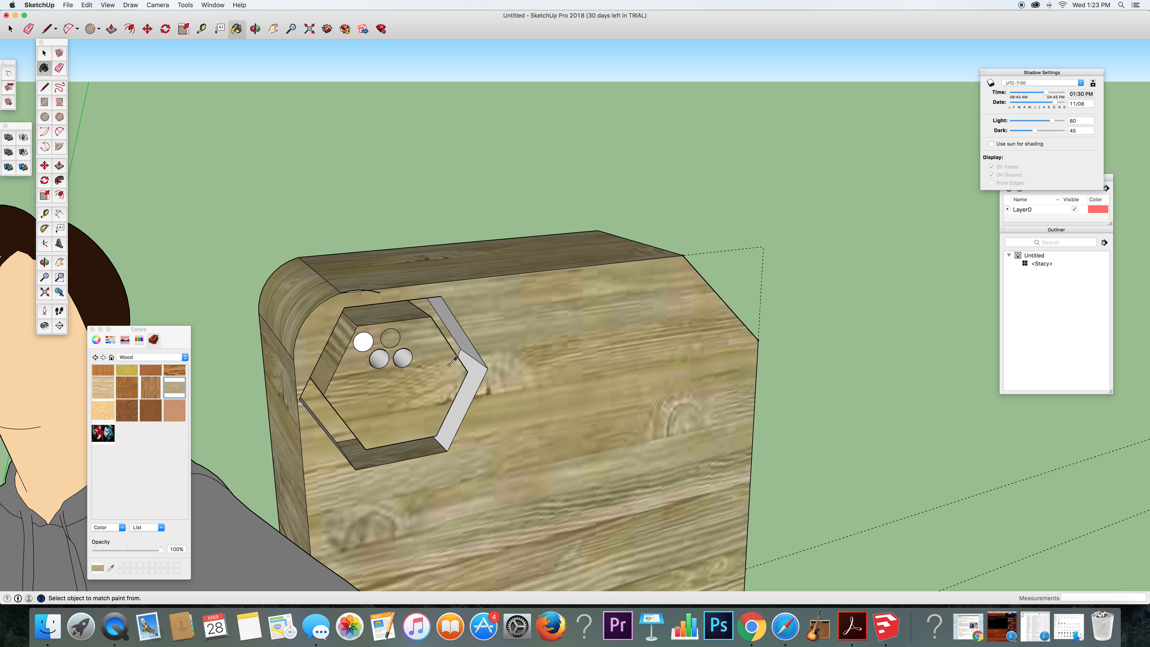
key("super+z")
key("super+z")
key("super+z")
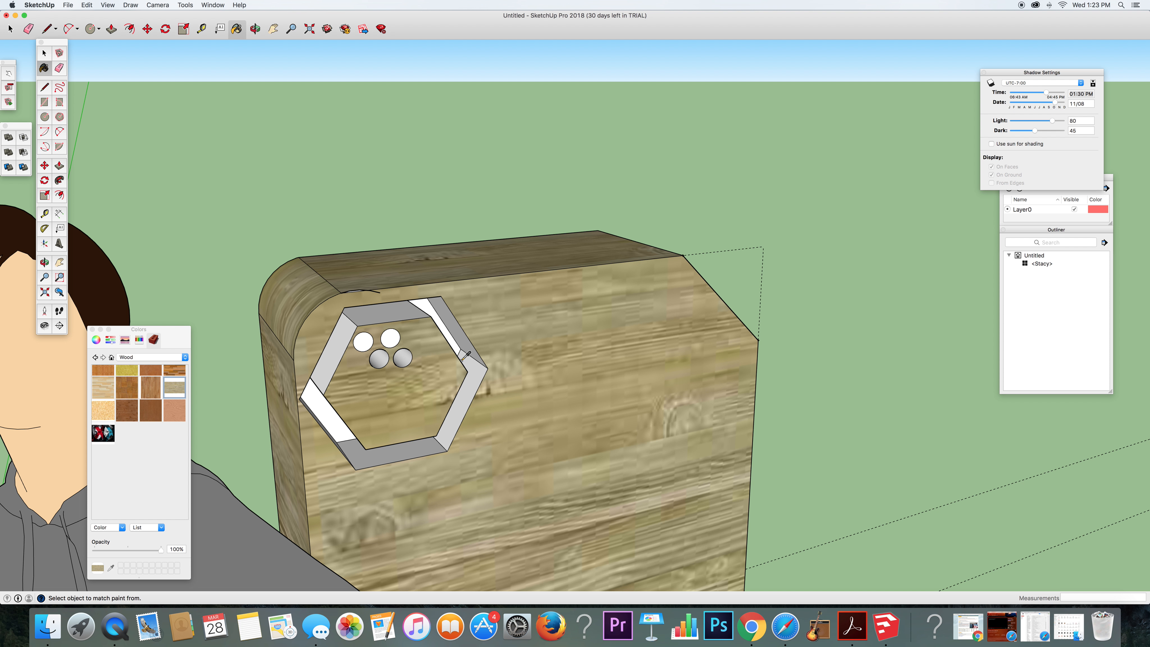
- Paint both lower holes, the right upper circle and the recess's upper and left walls with the Wood Lumber ButtJoined texture
left_click(402, 354)
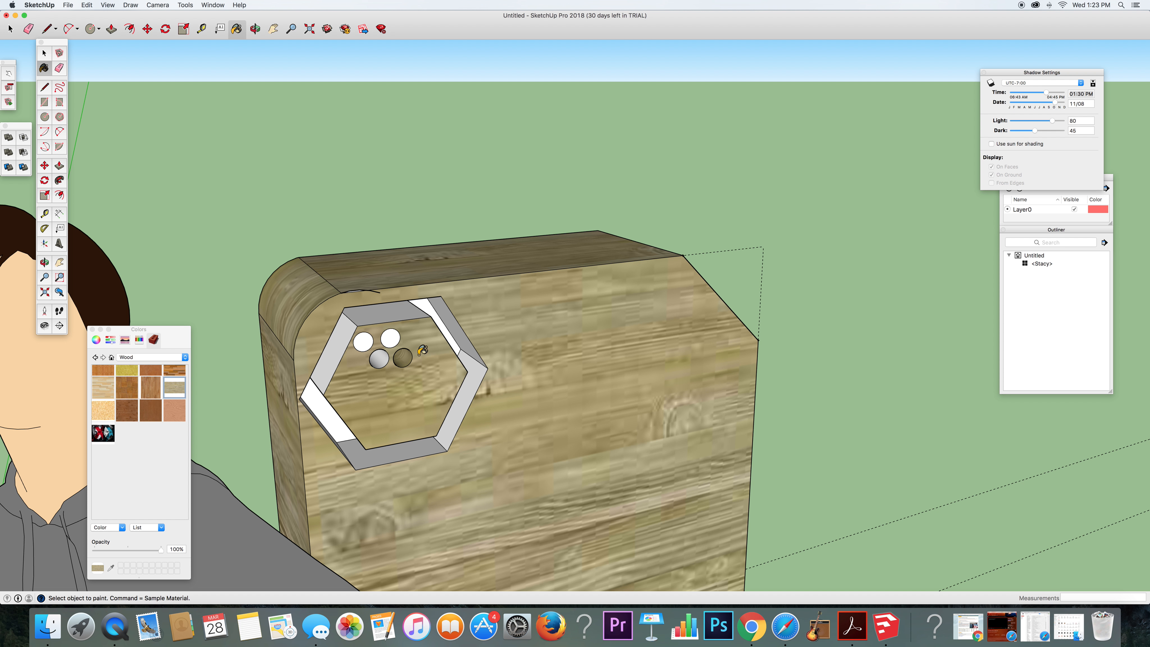
left_click(394, 339)
left_click(382, 358)
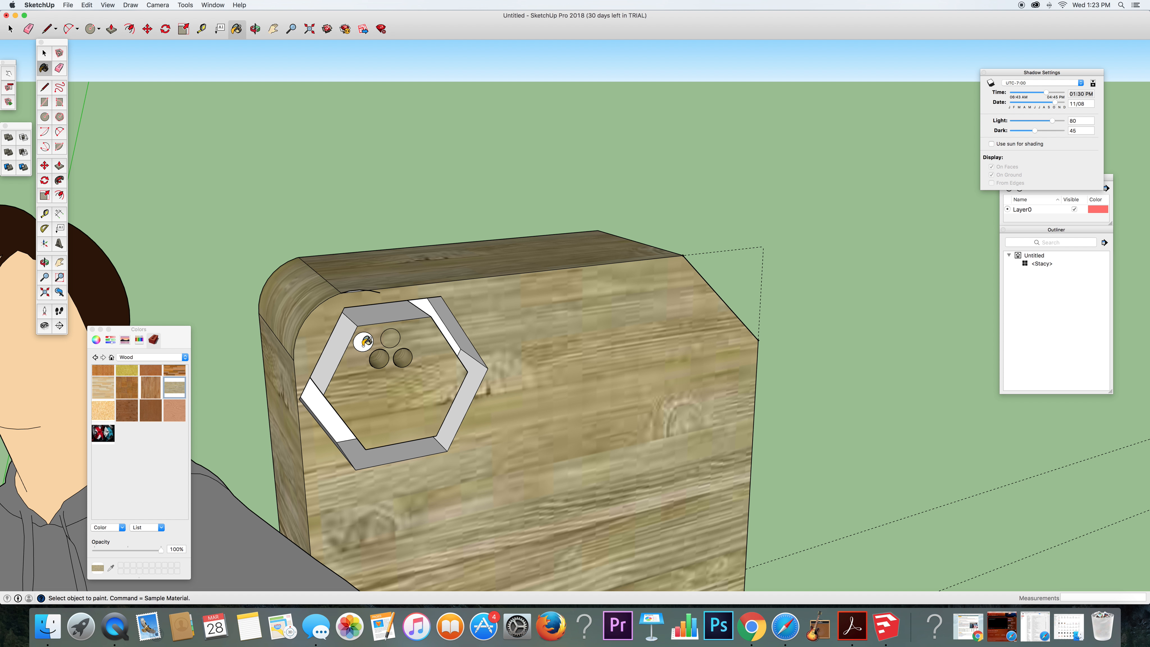
left_click(458, 330)
left_click(385, 315)
left_click(339, 354)
- Try closing the front of the open post with a rectangle of about 4 1/4" by 2' 6", and undo it
scroll(422, 474, "up", 5)
scroll(421, 474, "down", 10)
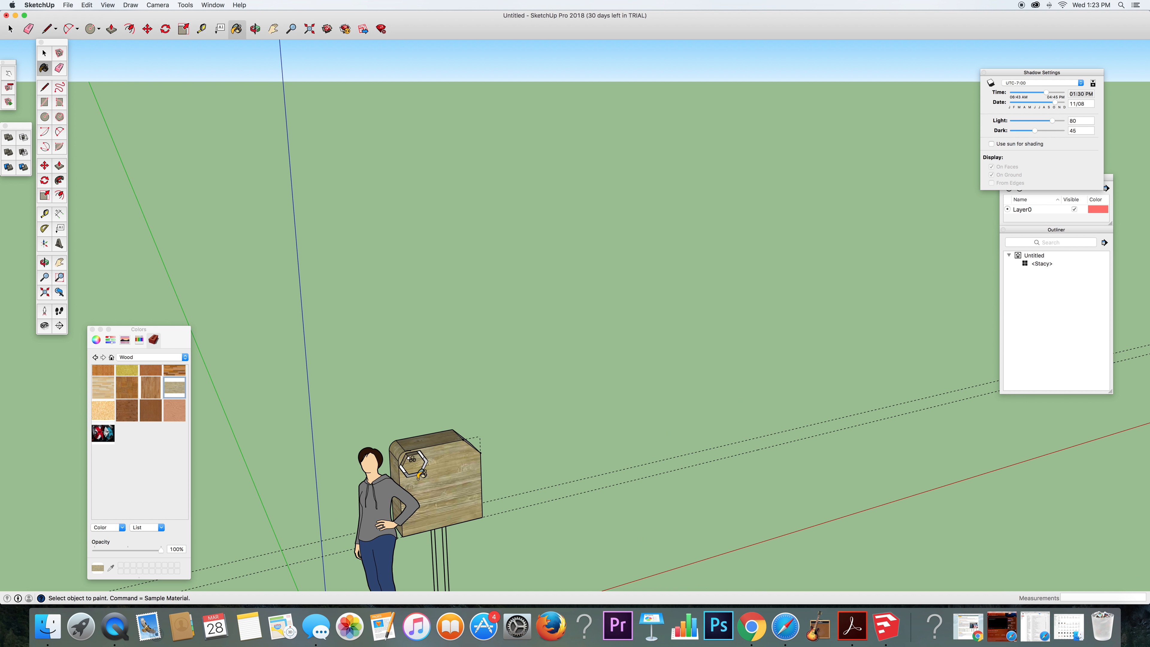
scroll(422, 474, "up", 3)
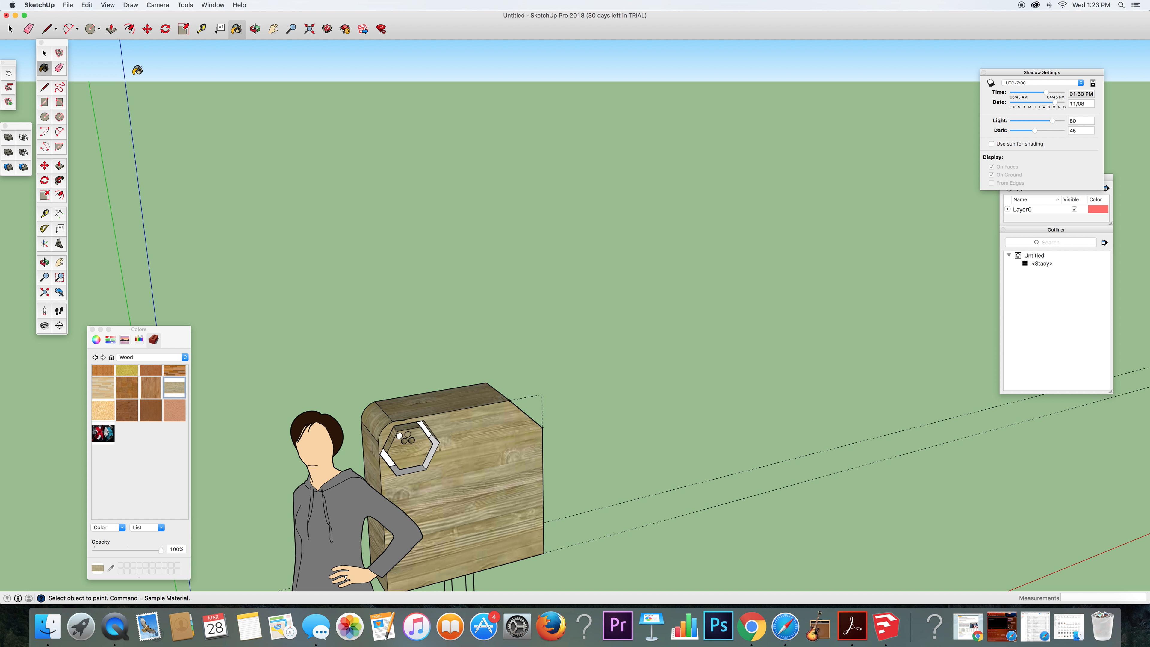
left_click(255, 29)
left_click_drag(418, 482, 361, 111)
left_click(273, 29)
left_click_drag(527, 553, 531, 320)
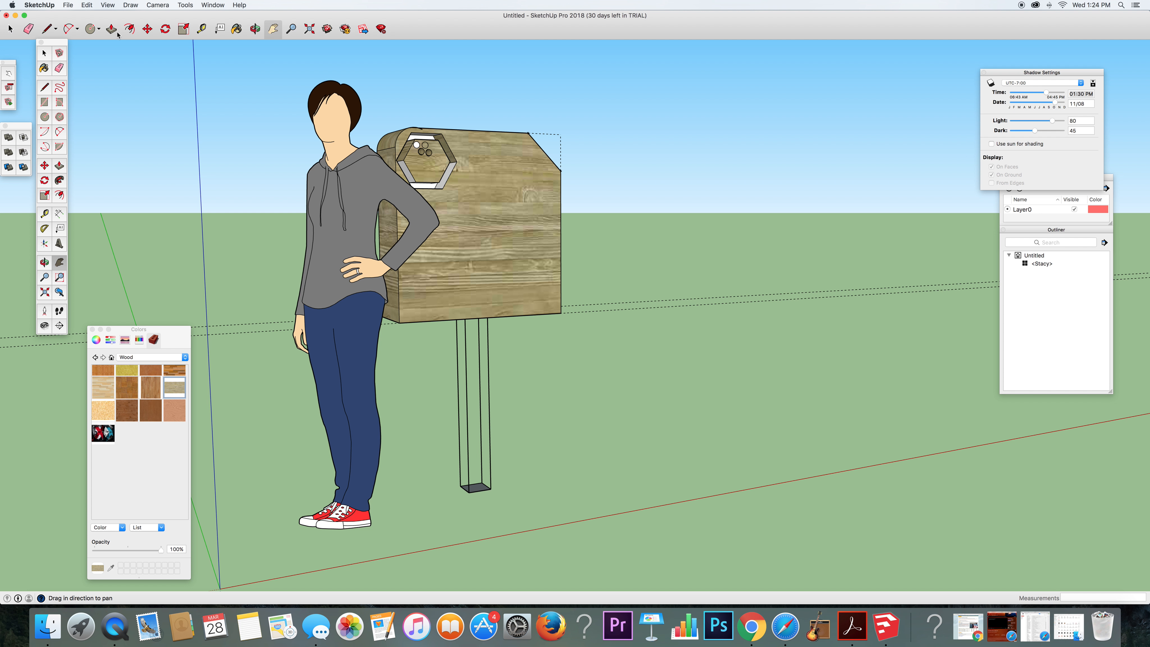
left_click(98, 31)
left_click(121, 40)
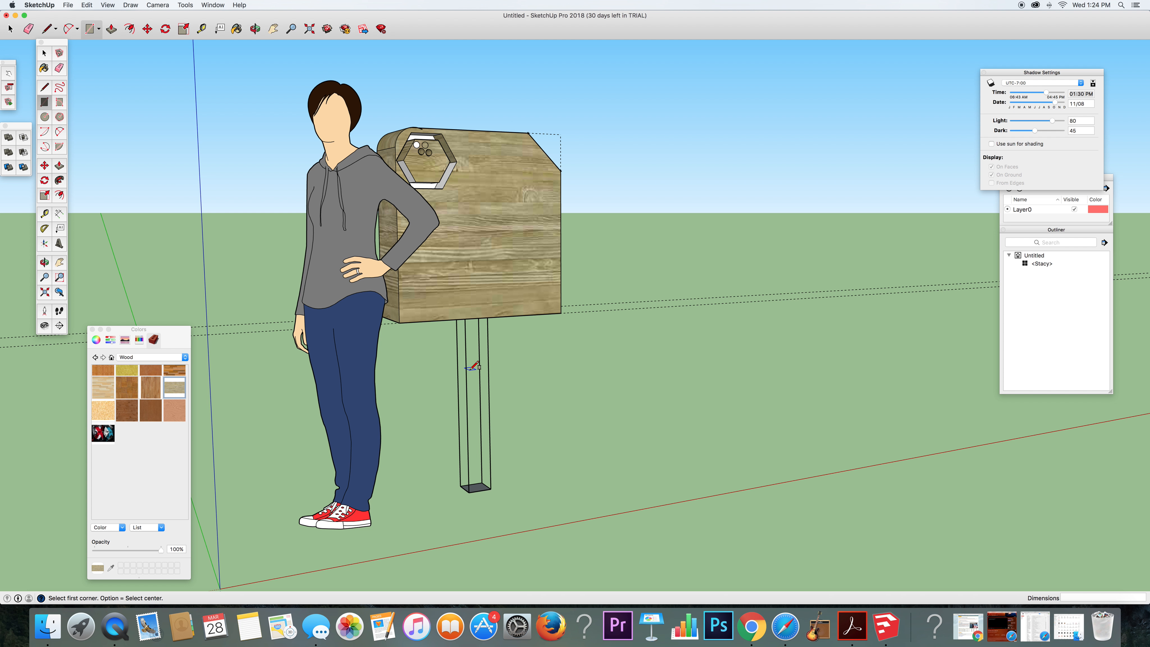
scroll(466, 345, "up", 2)
scroll(468, 344, "up", 2)
scroll(470, 339, "down", 5)
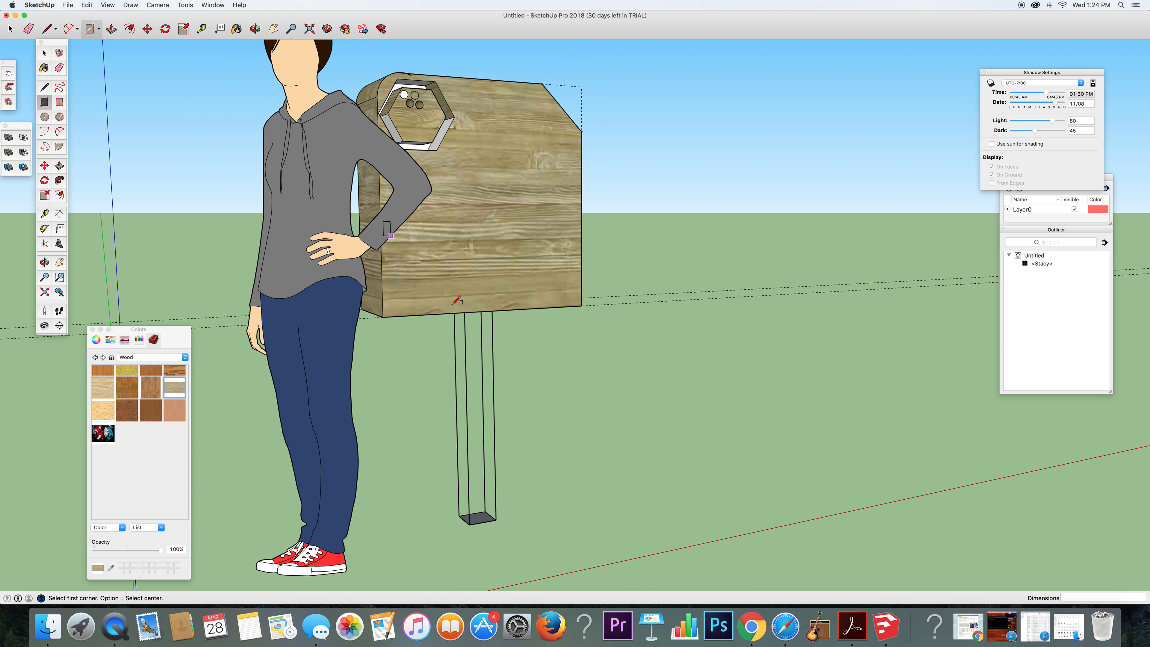
left_click(496, 519)
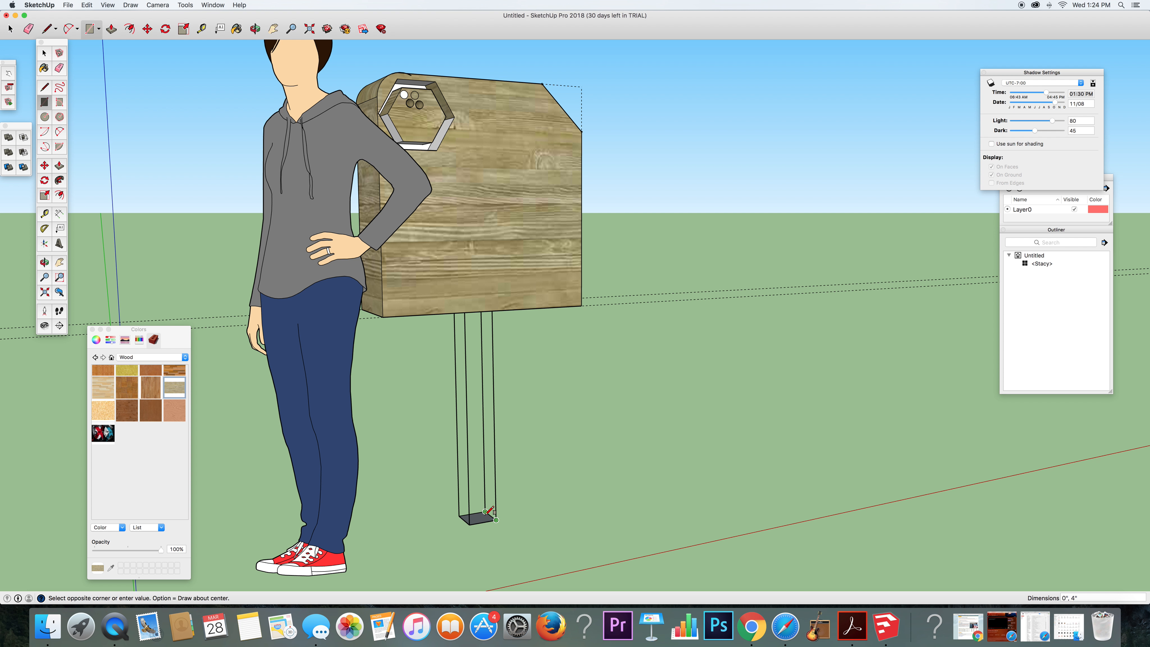
left_click(465, 310)
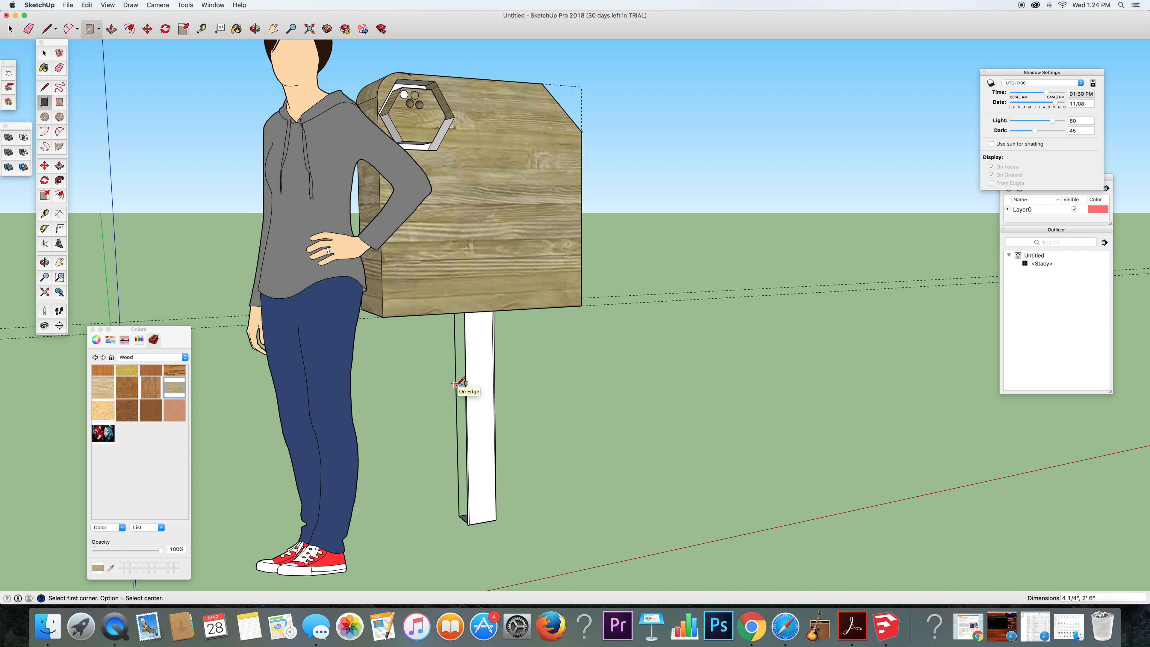
key("super+z")
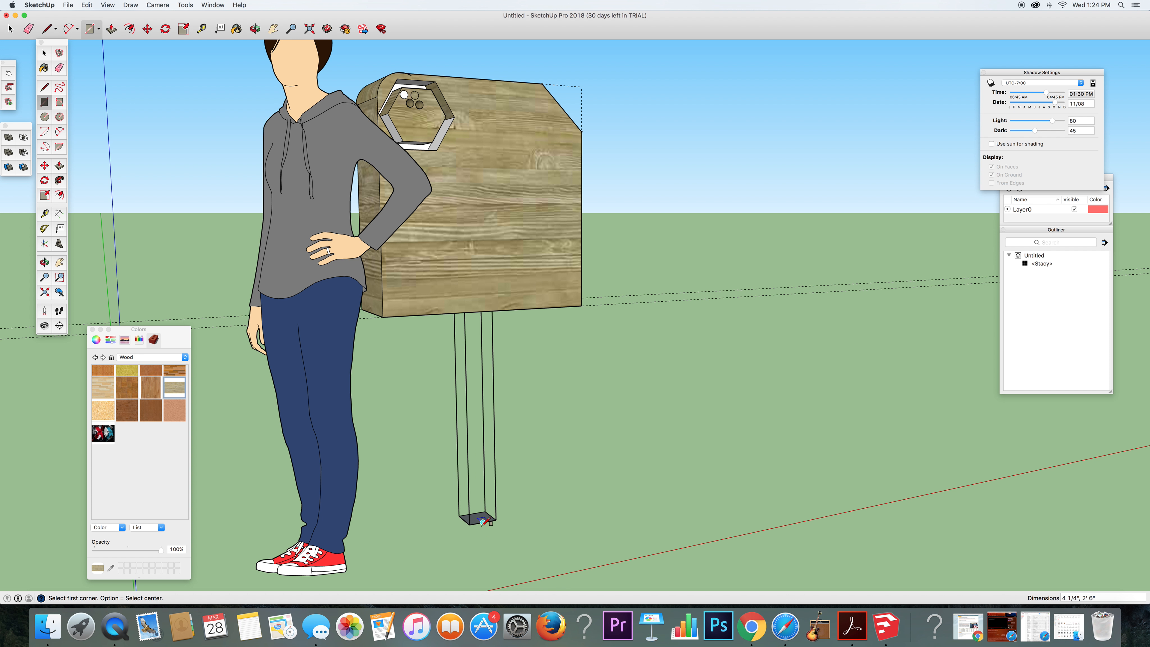
- Close the front of the open post with a rectangle of about 4 1/4" by 2' 6", from its bottom corner to the block's underside
left_click(255, 29)
left_click_drag(251, 45, 139, 43)
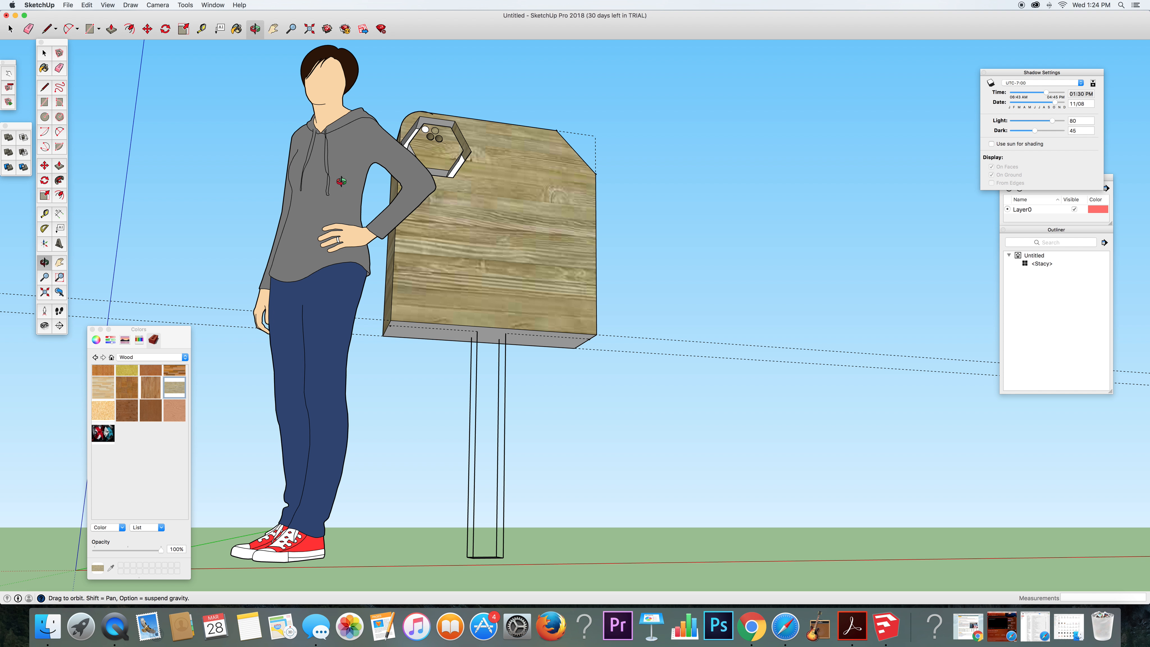
left_click(92, 28)
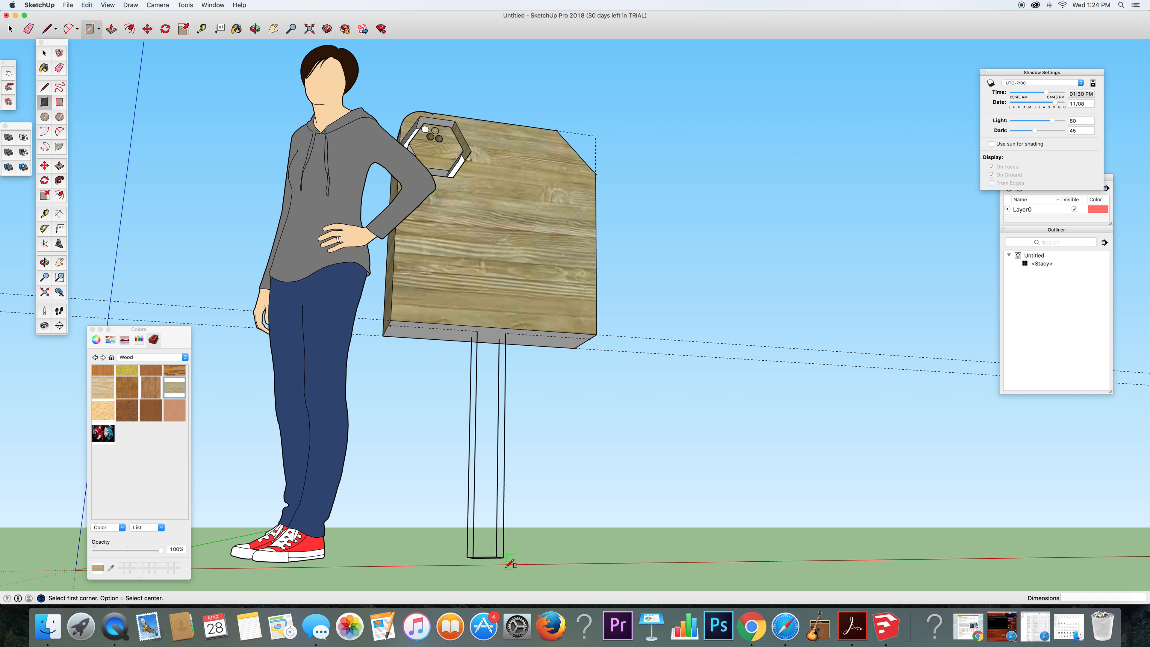
left_click(503, 557)
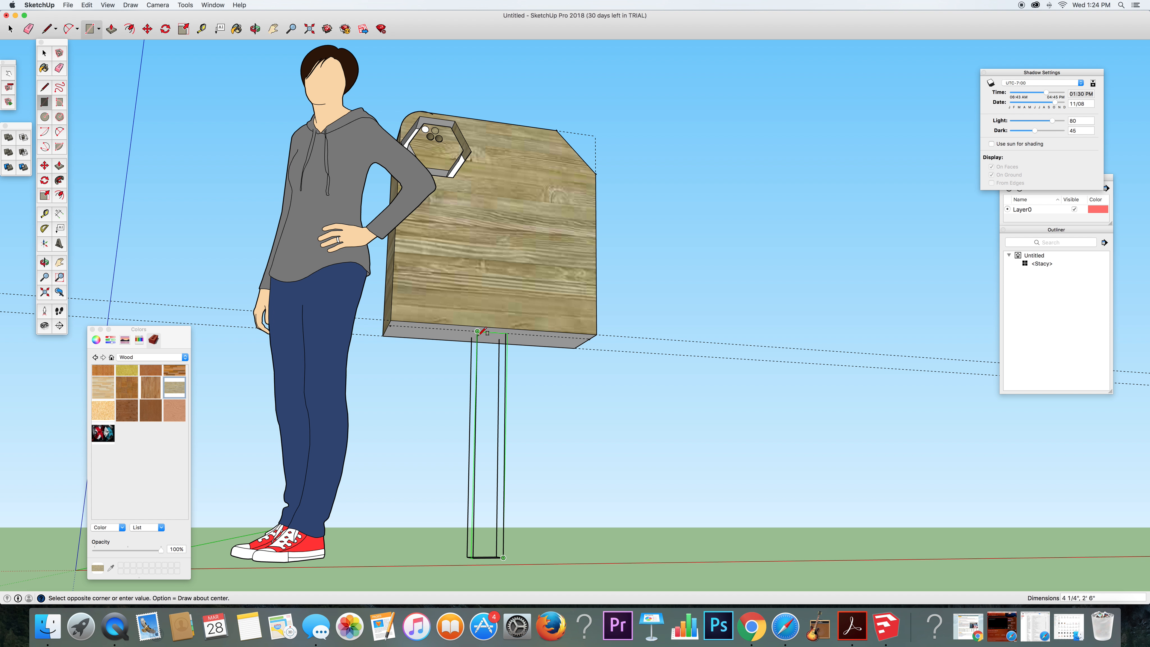
left_click(478, 332)
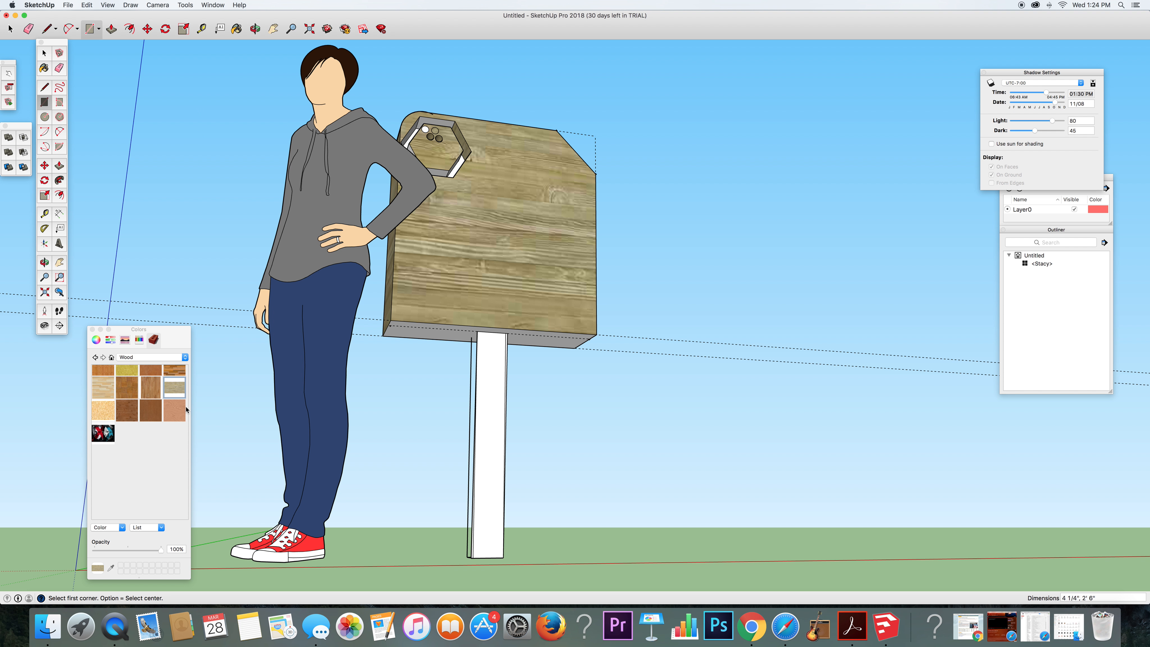
- Paint the post's front face and the block's underside with the same wood texture as the block
key("b")
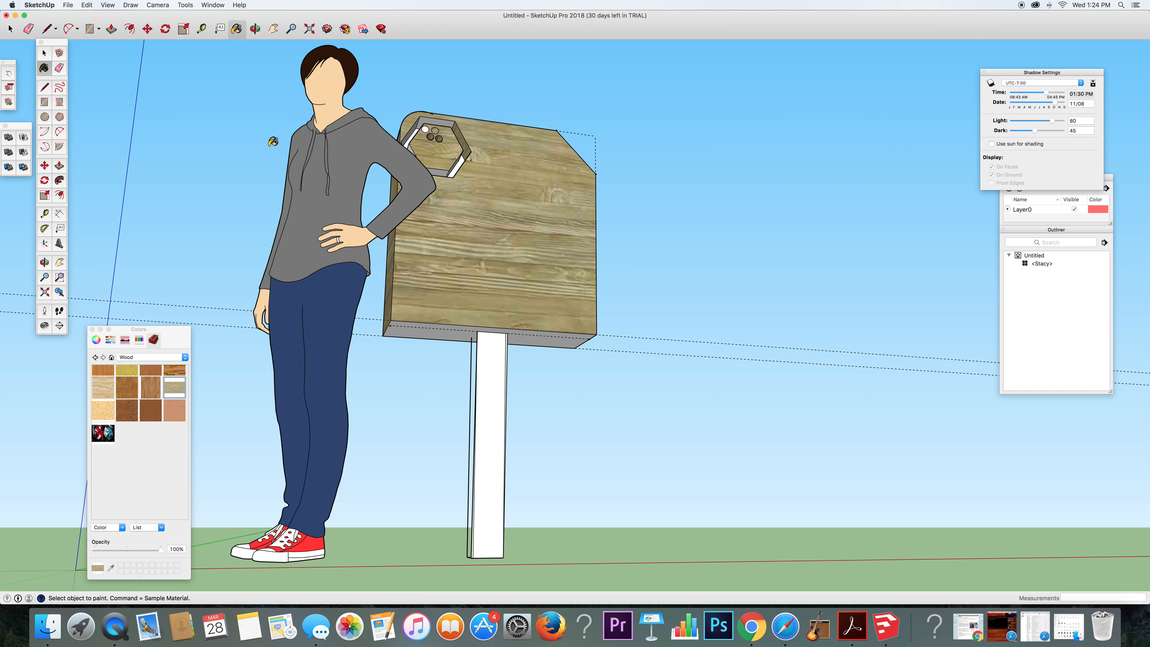
left_click(498, 372)
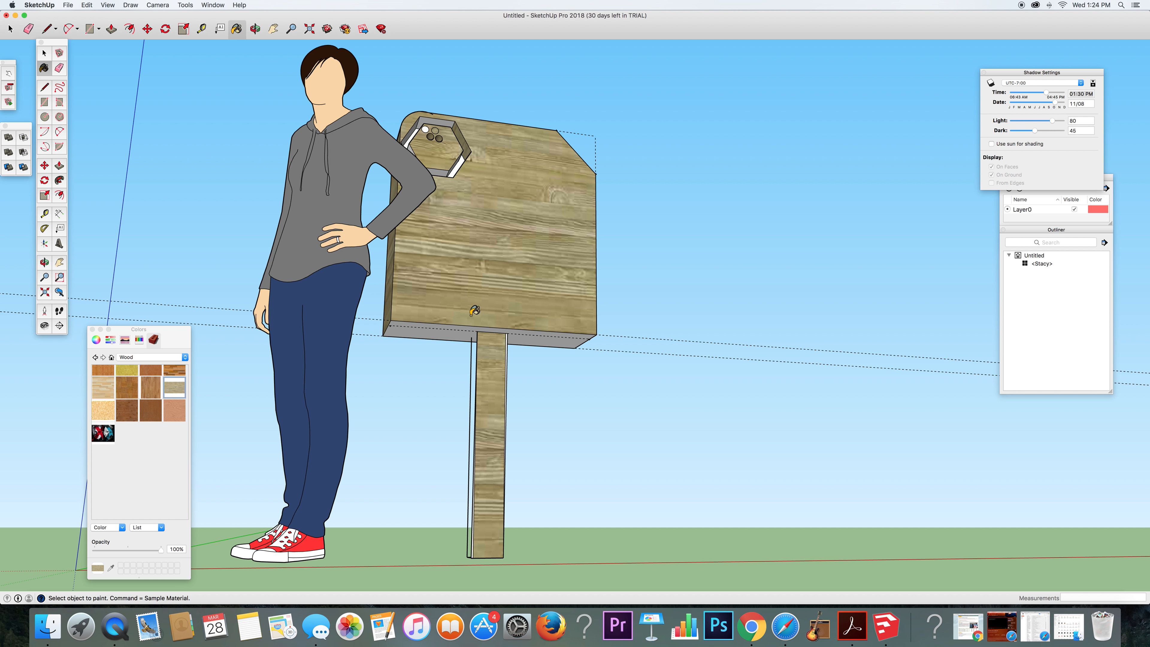
left_click(454, 333)
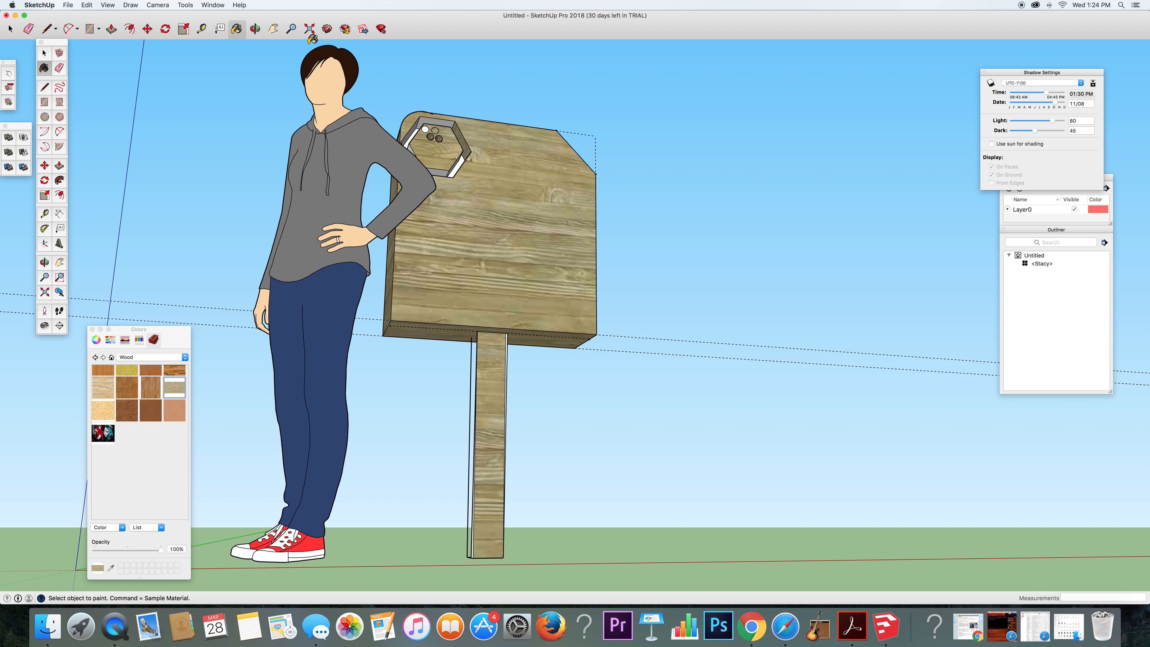
left_click(255, 29)
left_click_drag(437, 154, 359, 376)
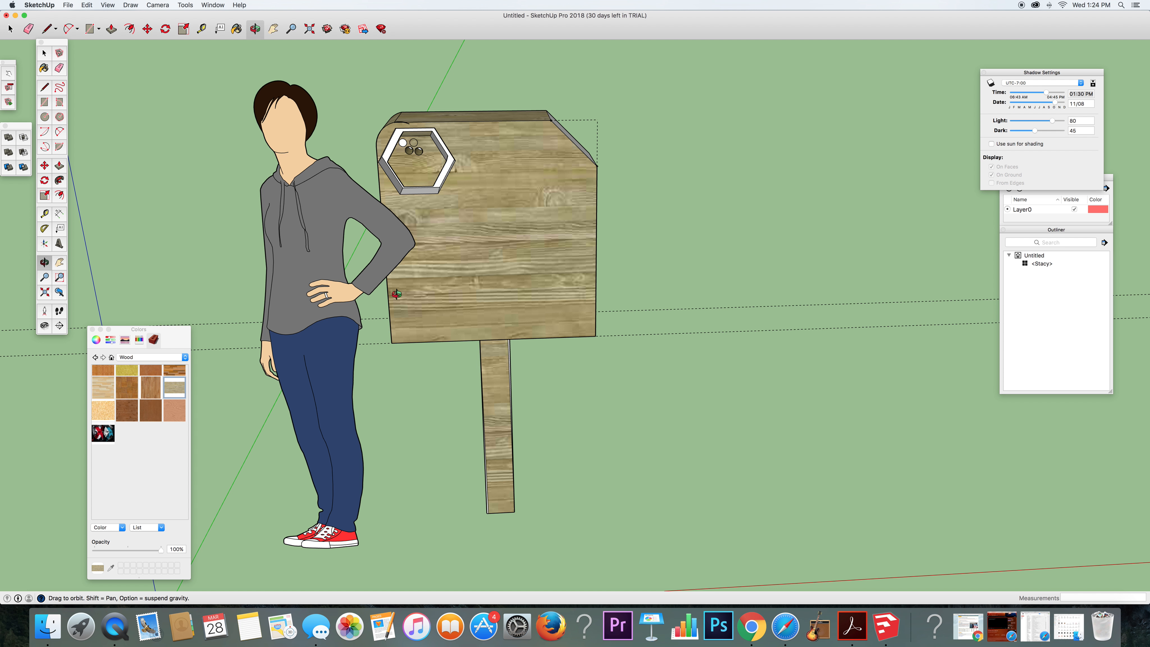
left_click(115, 626)
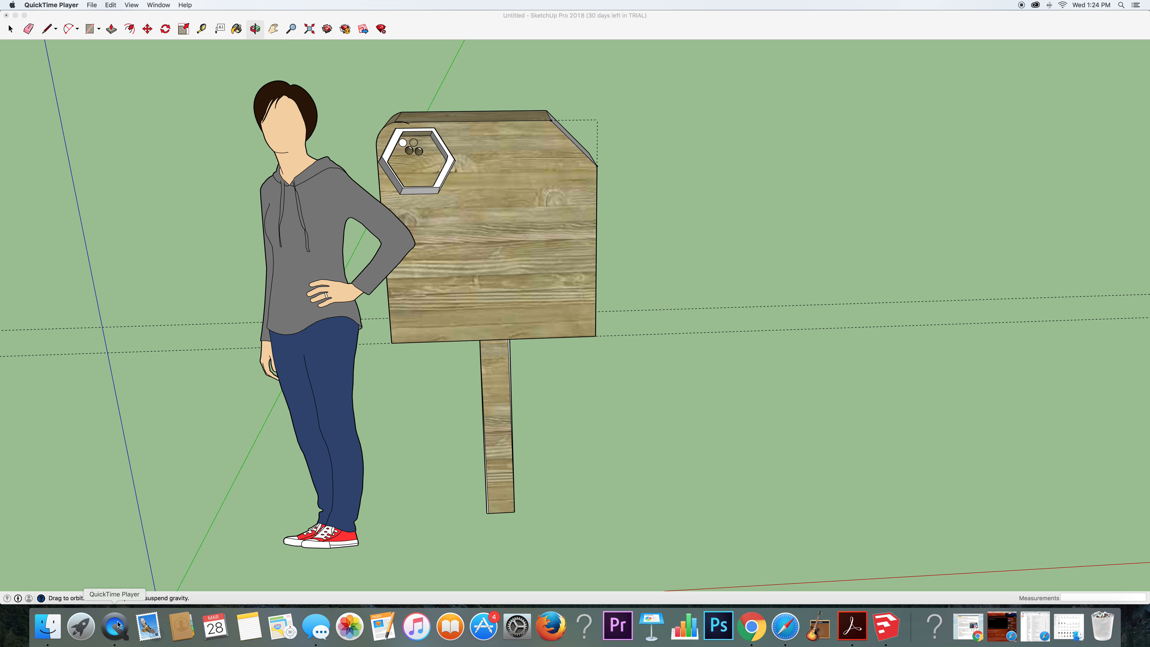